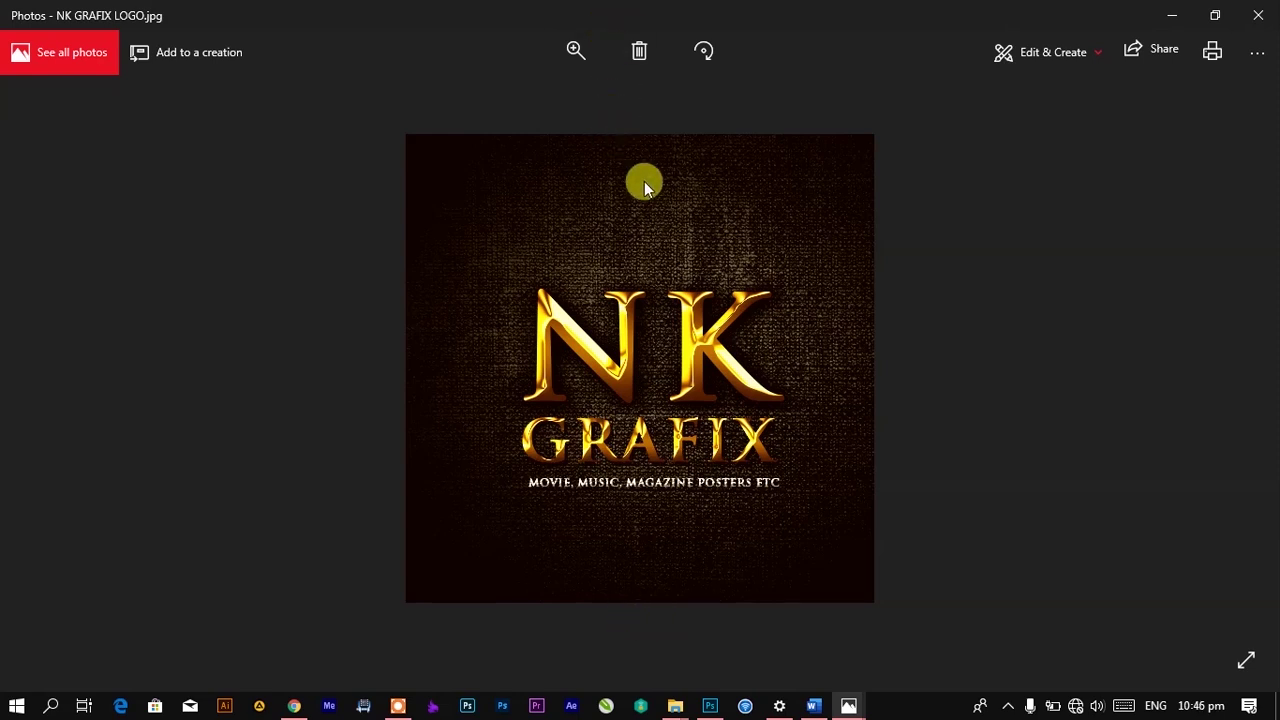
Switch to Photoshop and start a new document named "learn photoshop"
click(710, 705)
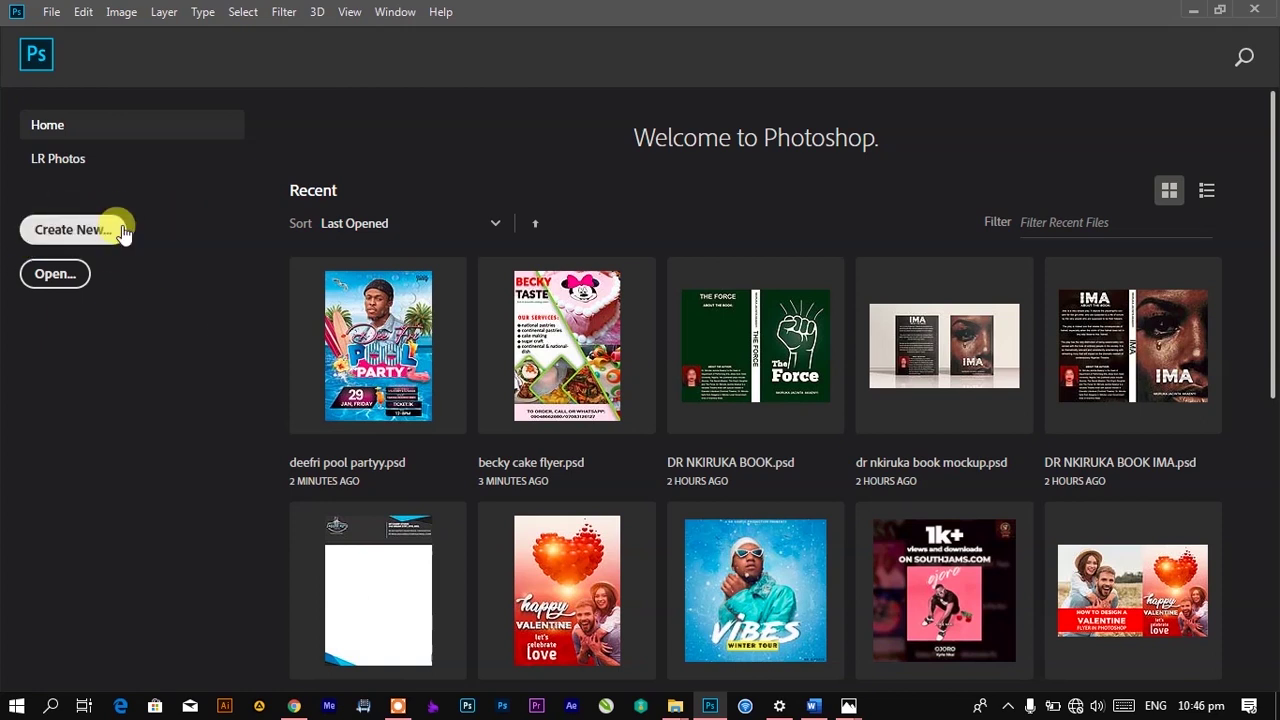
click(74, 231)
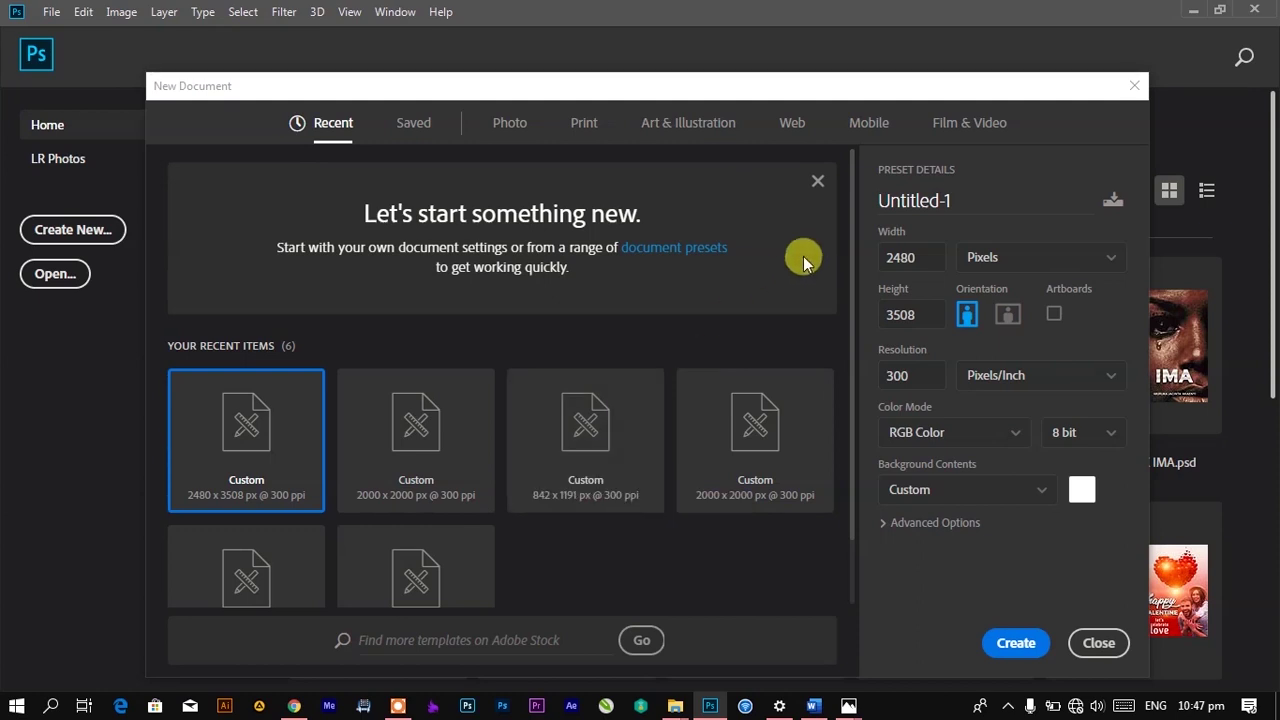
click(968, 200)
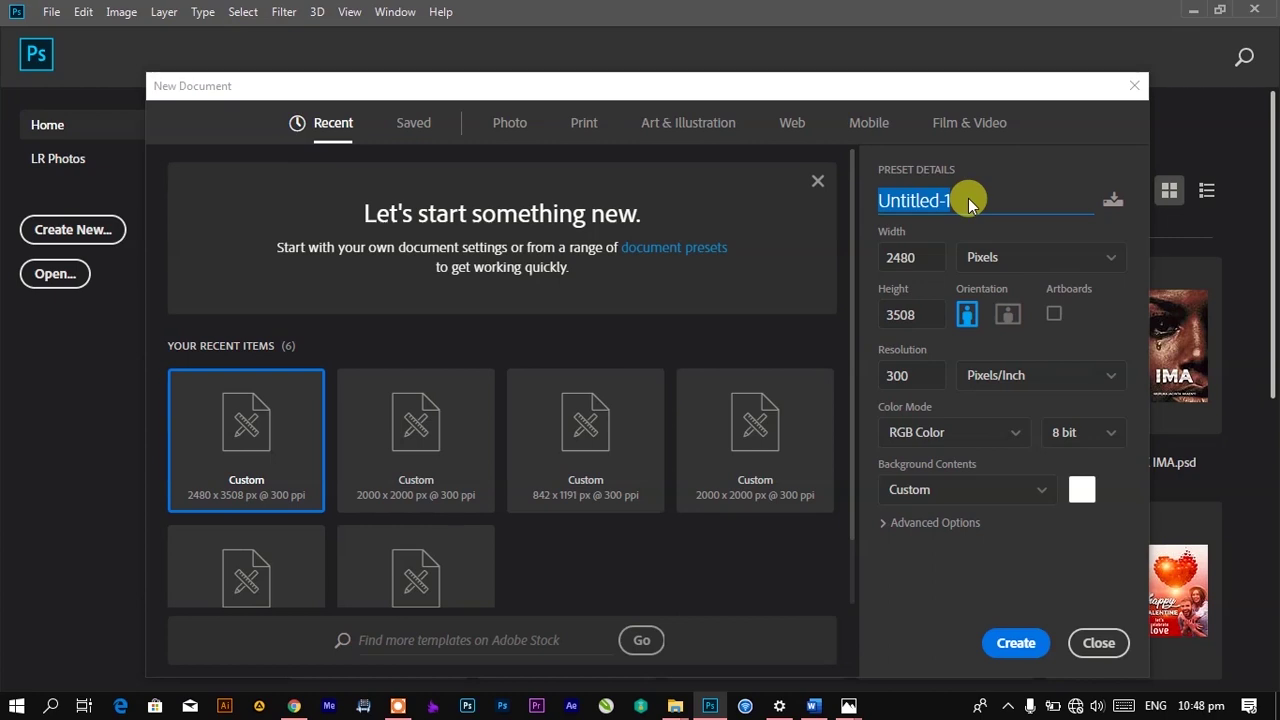
text(learn)
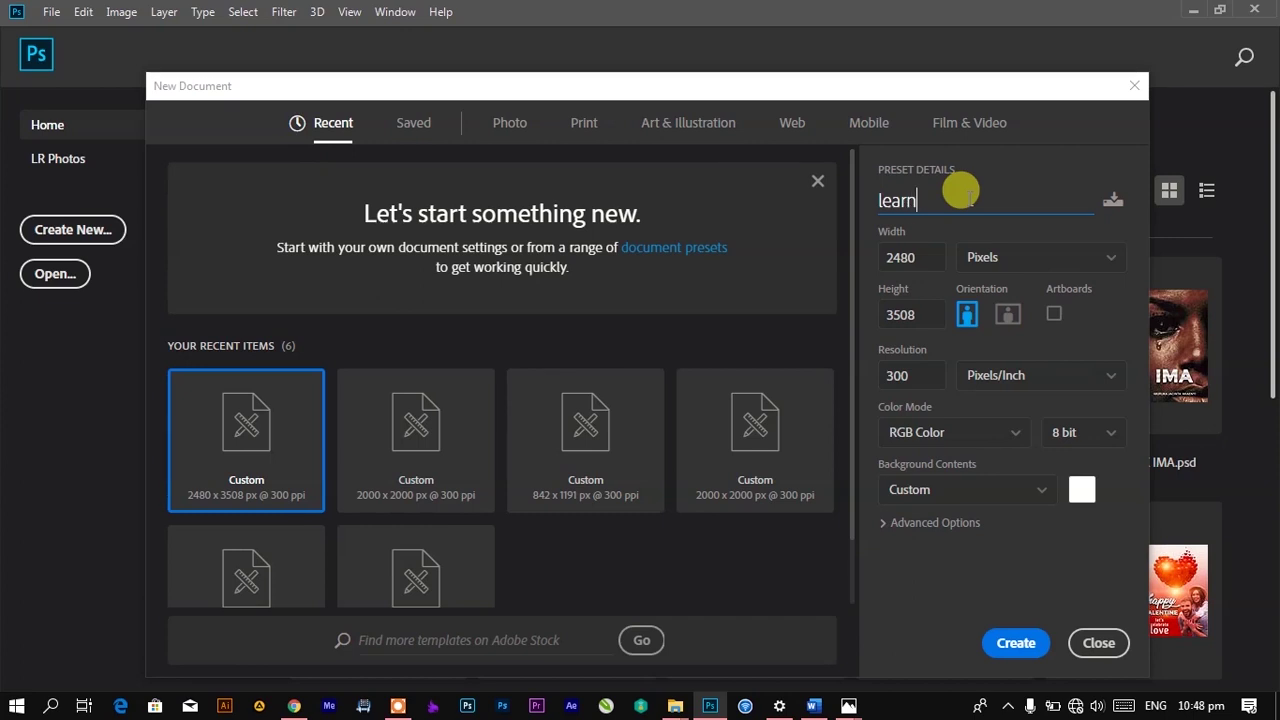
text( photoshop)
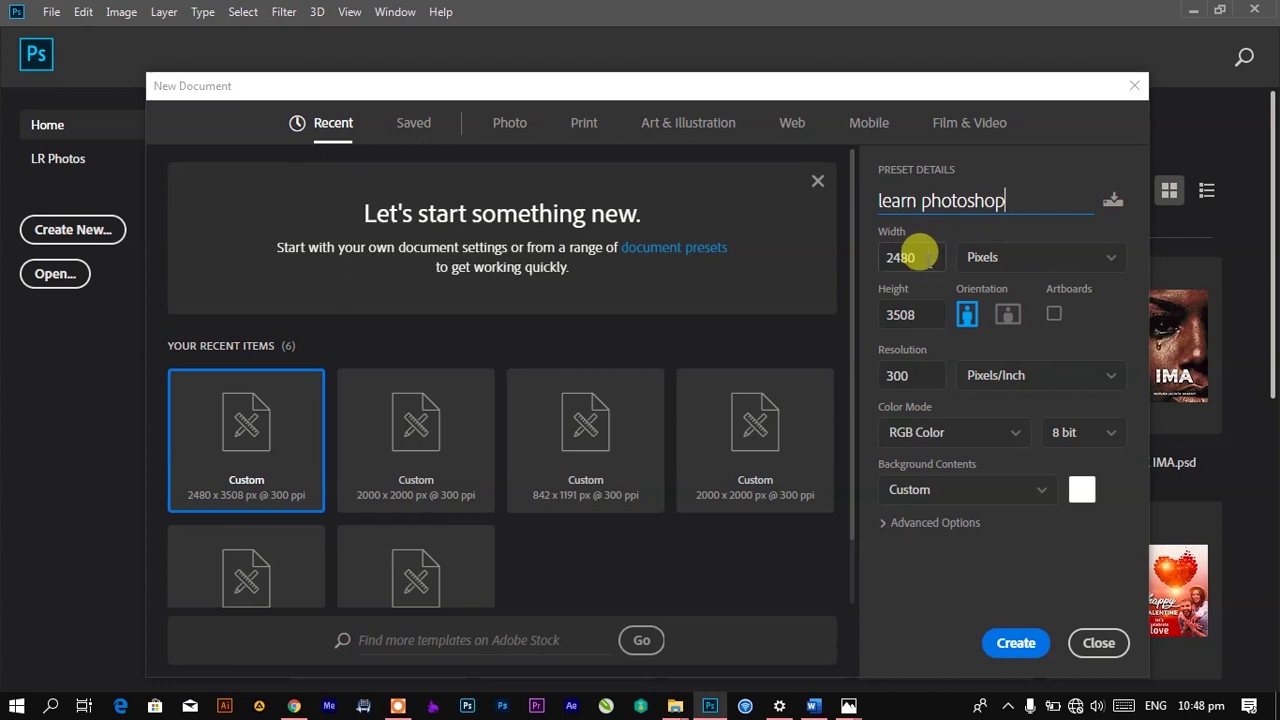
Set the new document's width and height to 2000 each, with Pixels as the unit
click(912, 256)
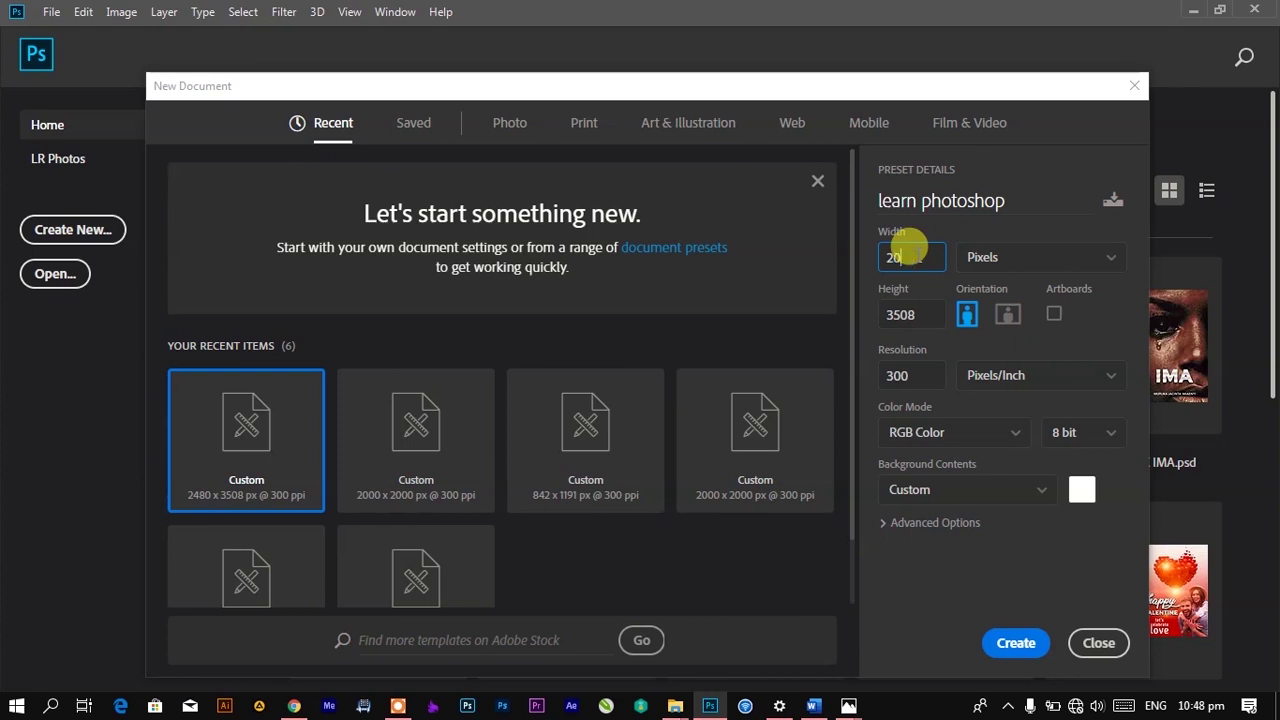
text(00)
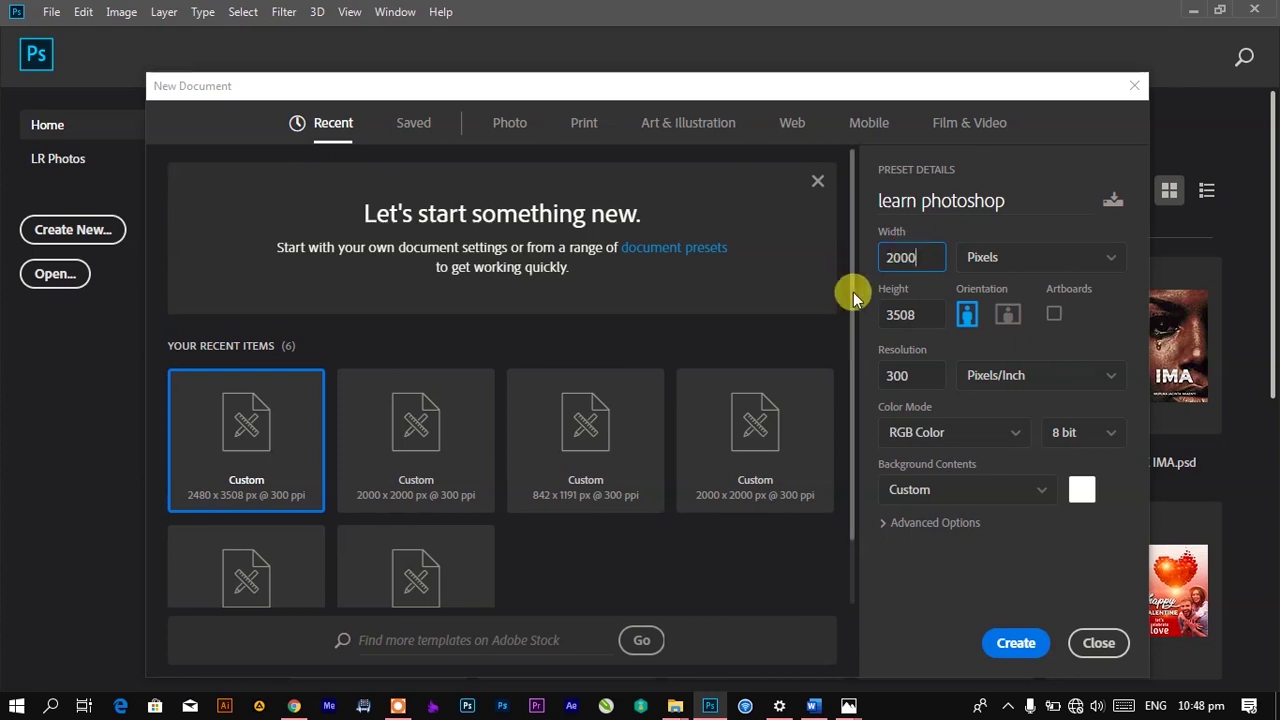
click(922, 315)
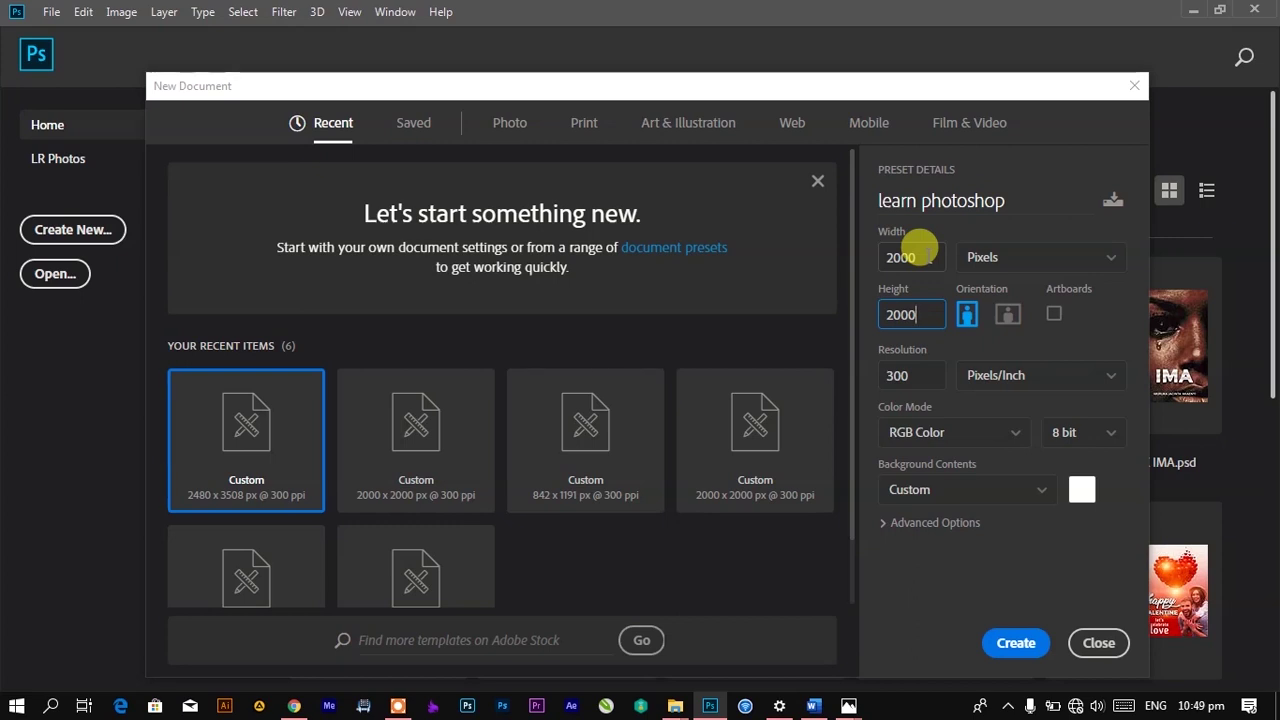
click(1044, 262)
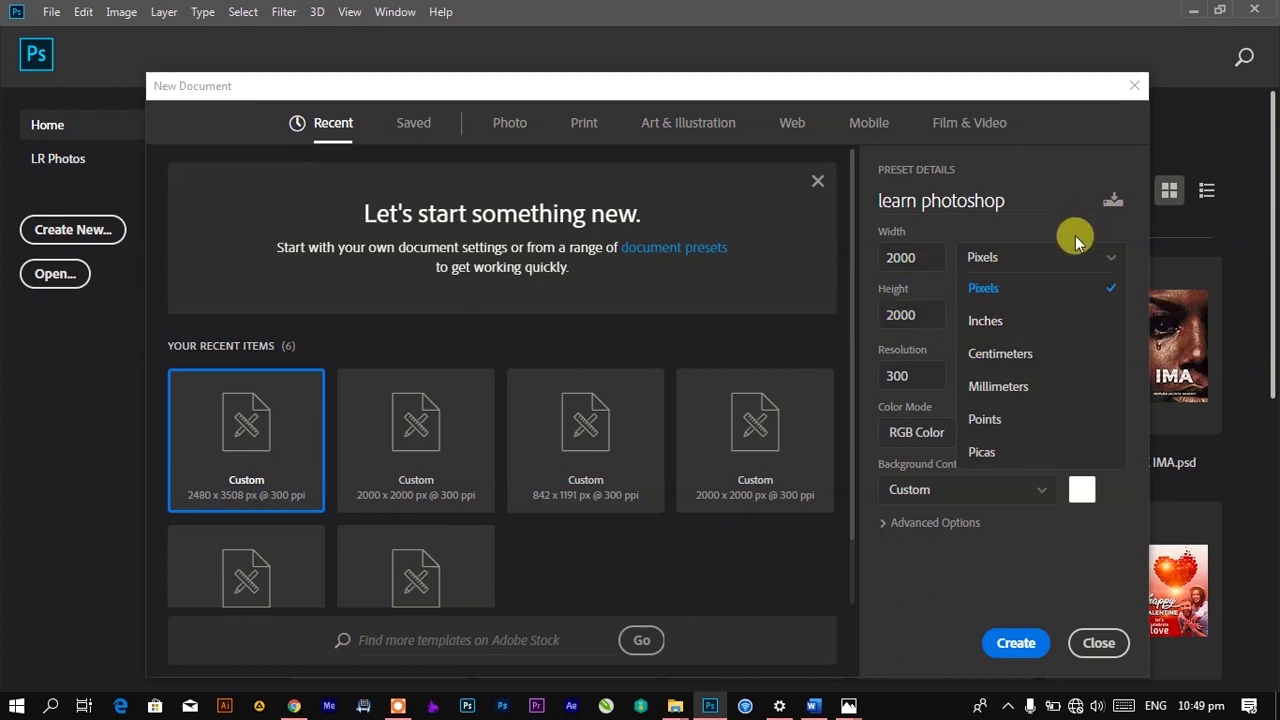
click(1034, 290)
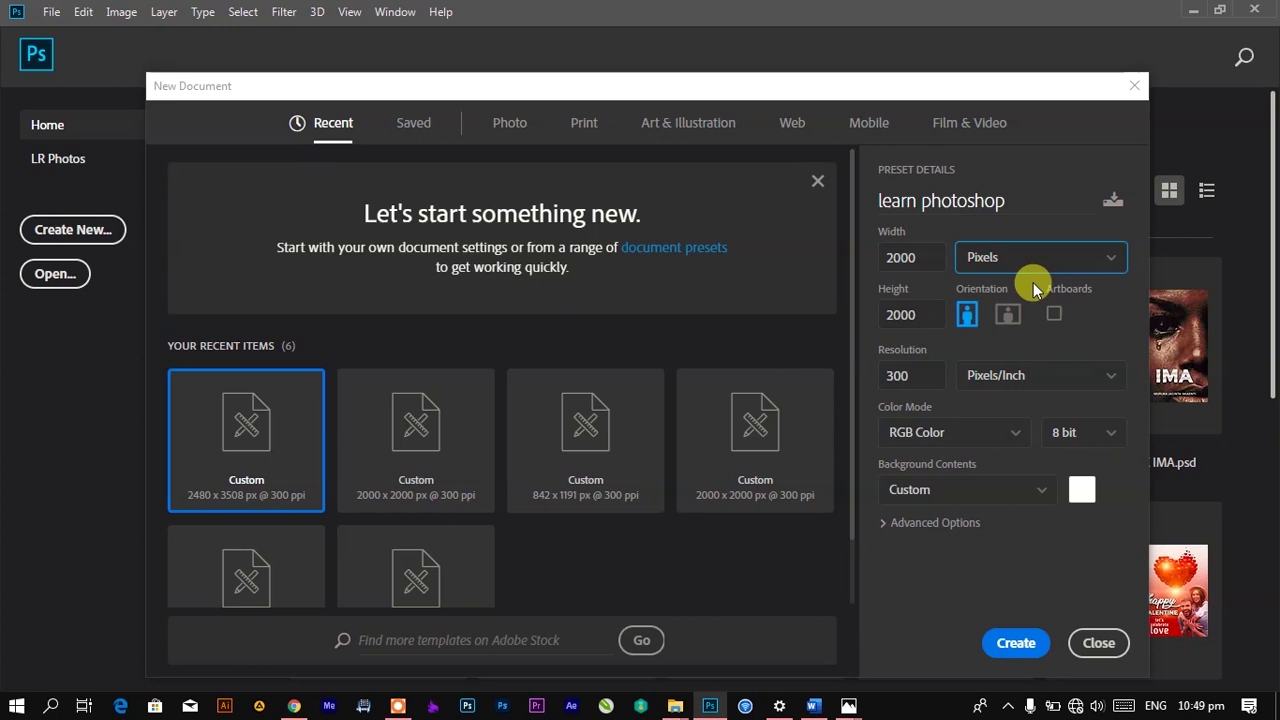
Choose Pixels/Inch as the resolution unit and RGB Color at 8 bit as the color mode
click(1040, 385)
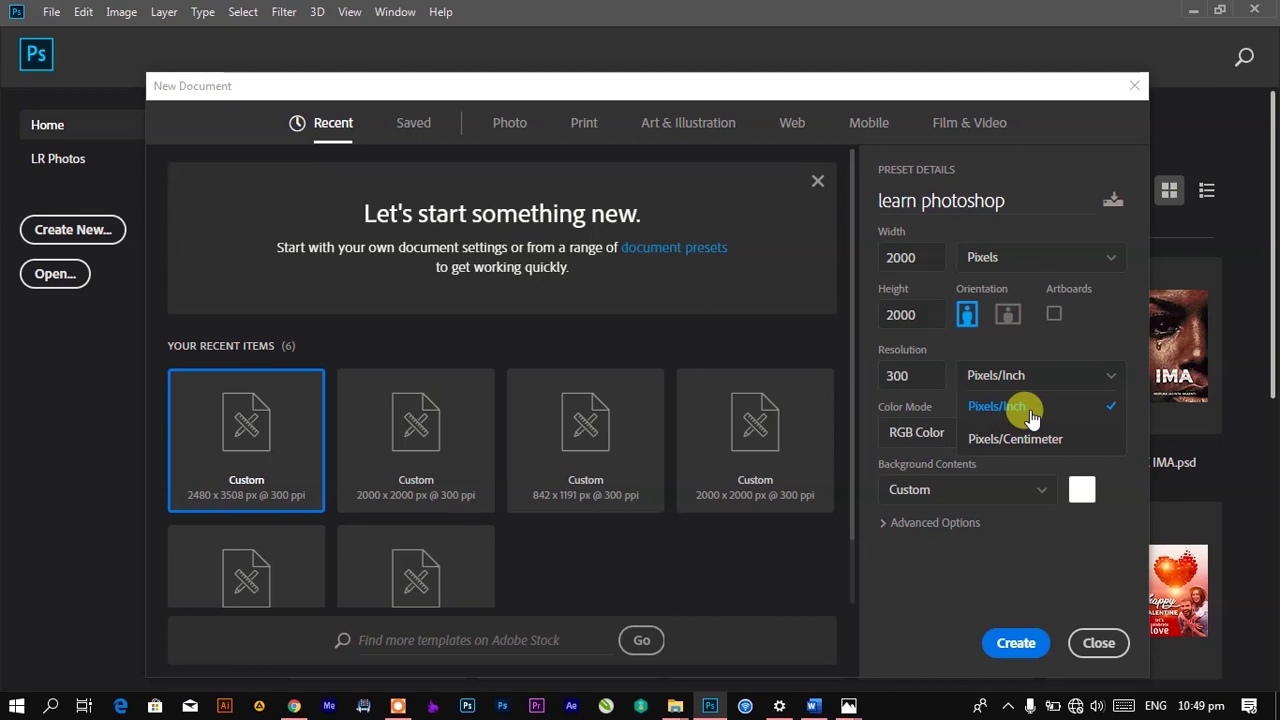
click(1031, 416)
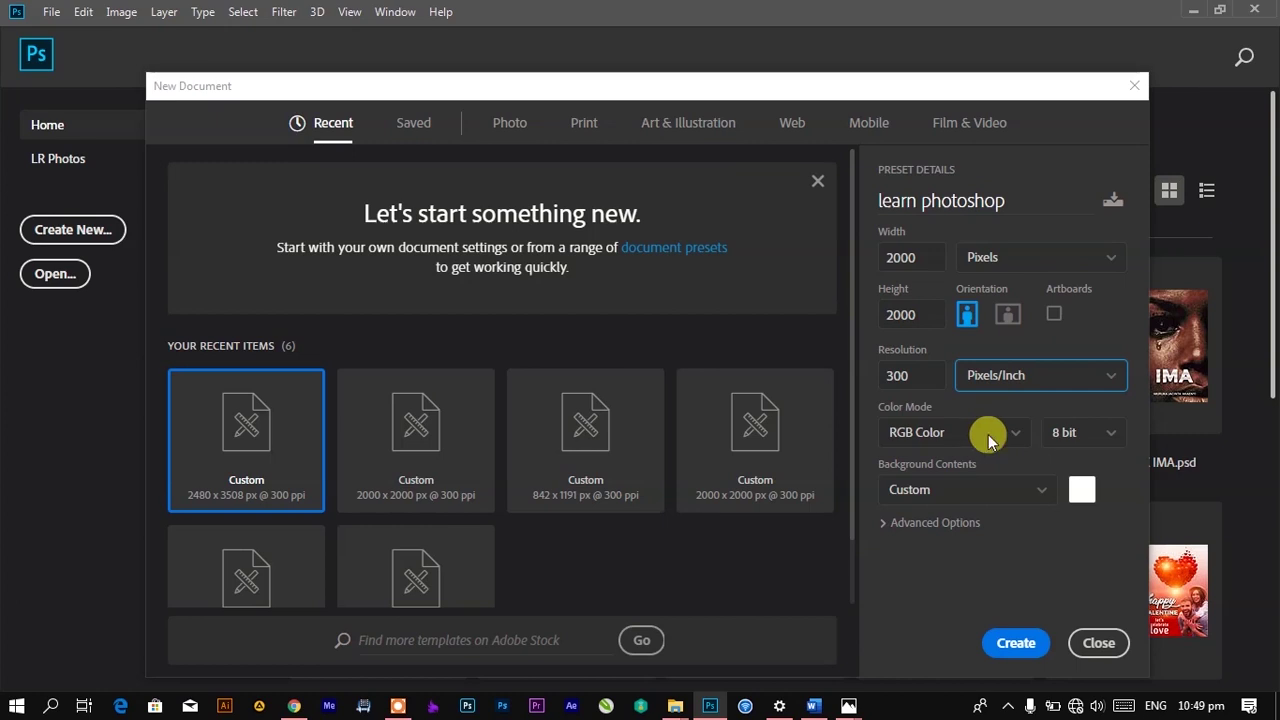
click(988, 442)
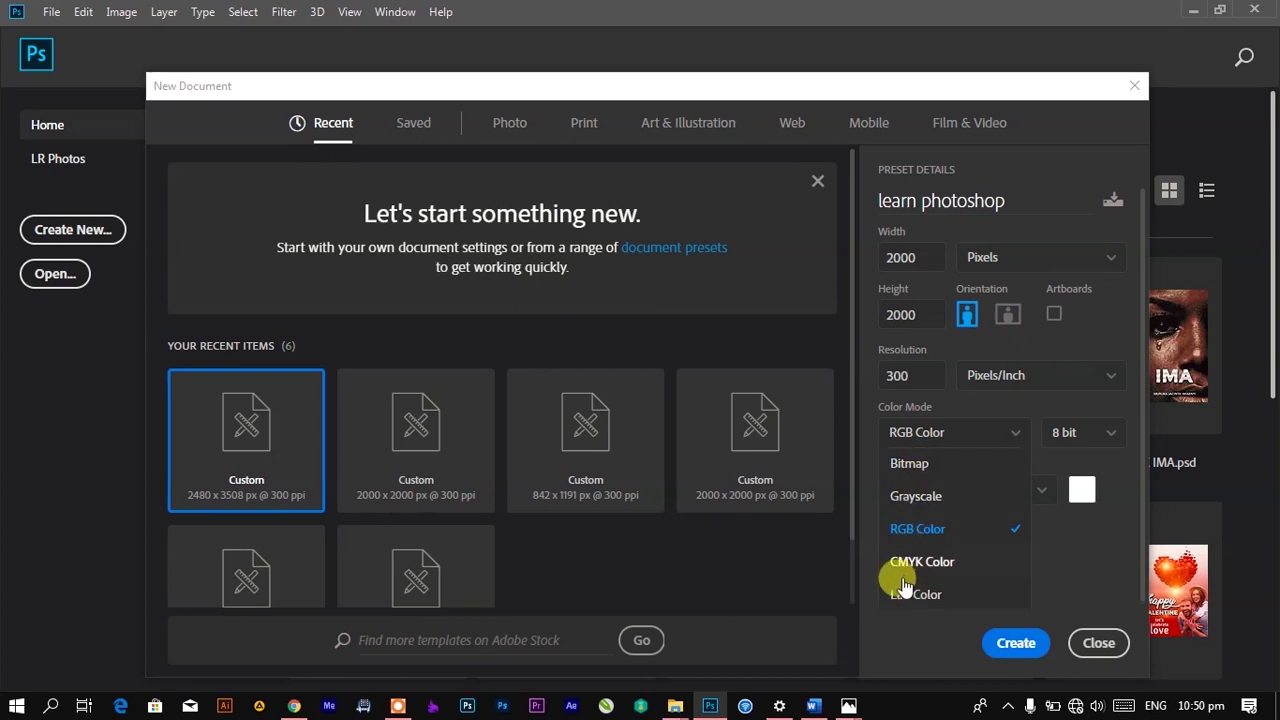
click(952, 530)
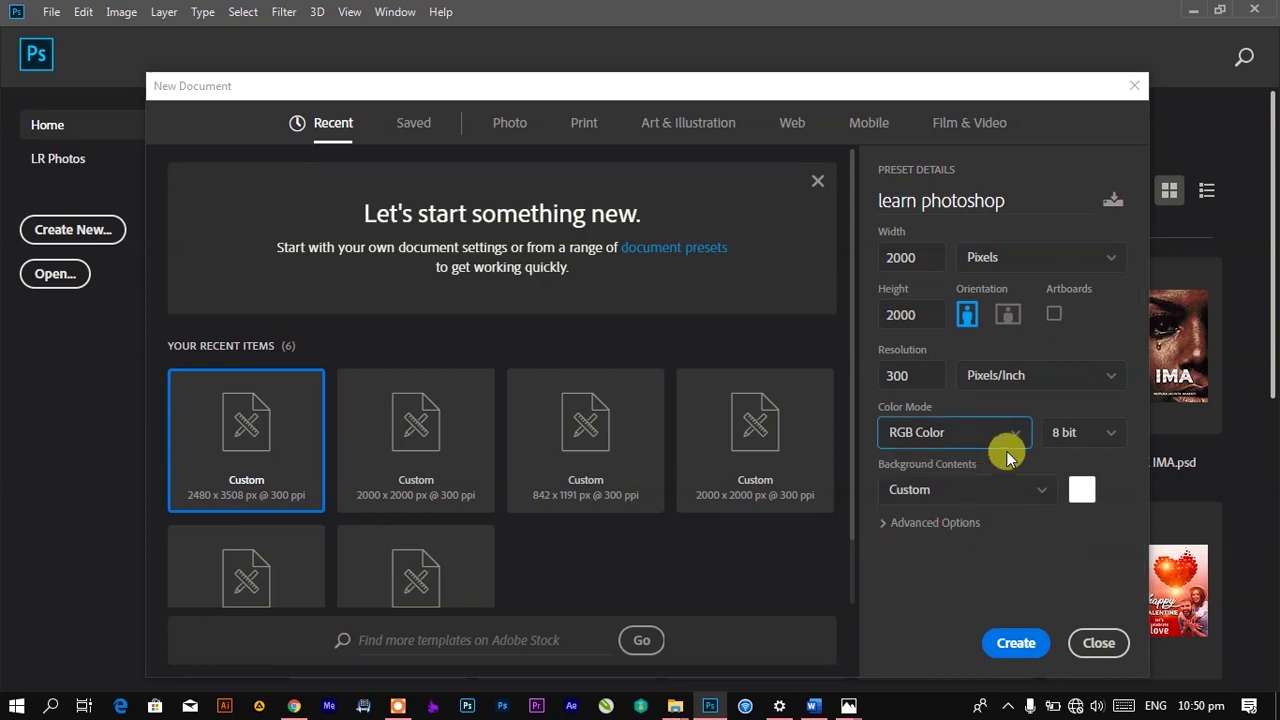
click(1087, 443)
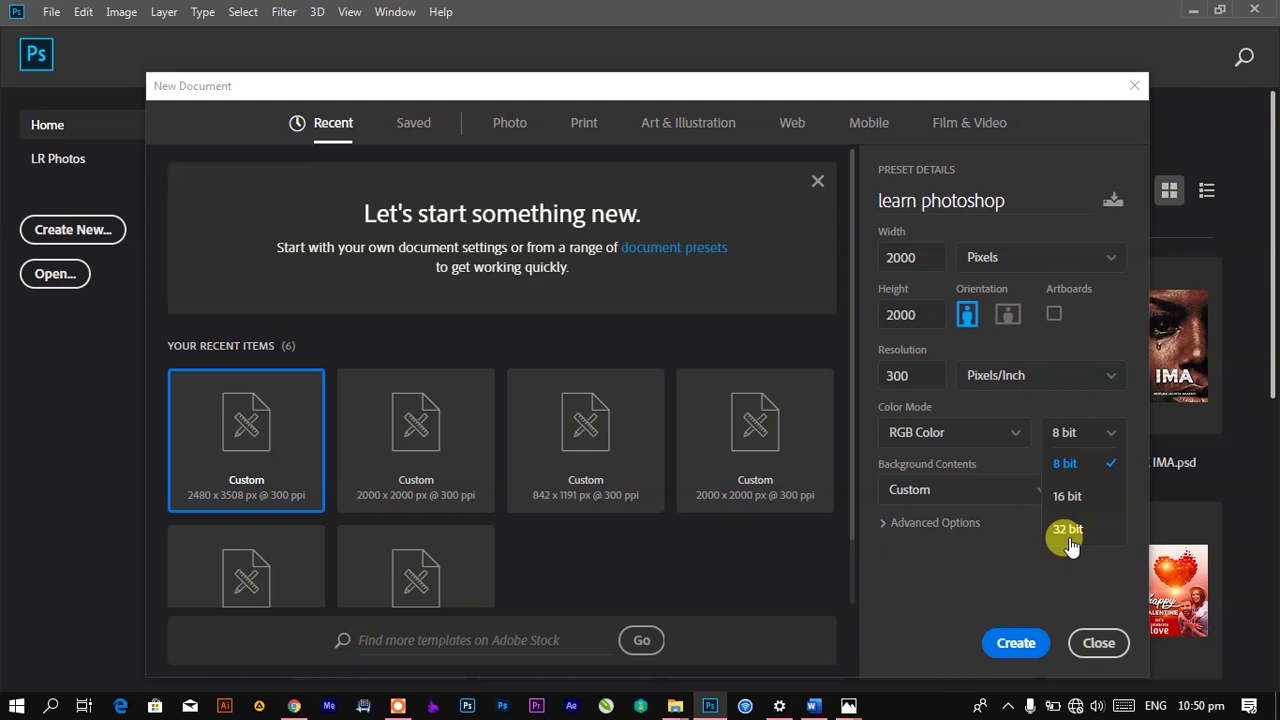
click(1072, 466)
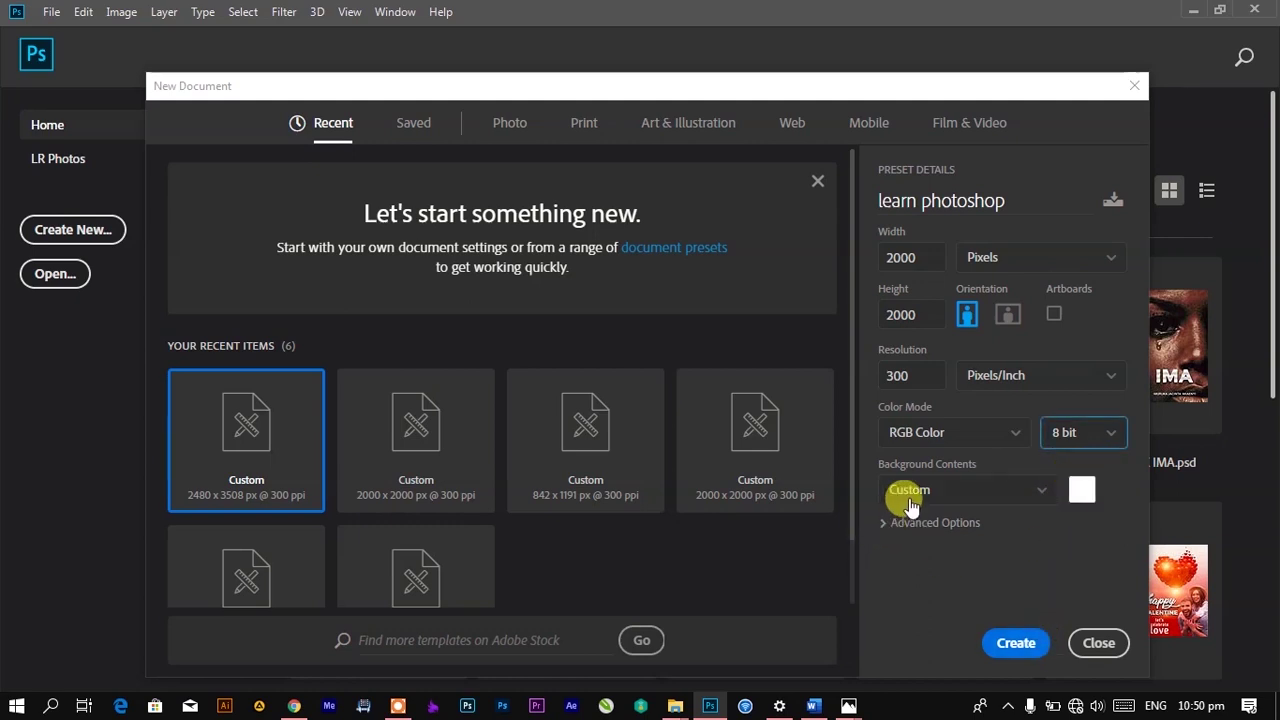
Set the background contents to a custom bright red and create the document
click(962, 493)
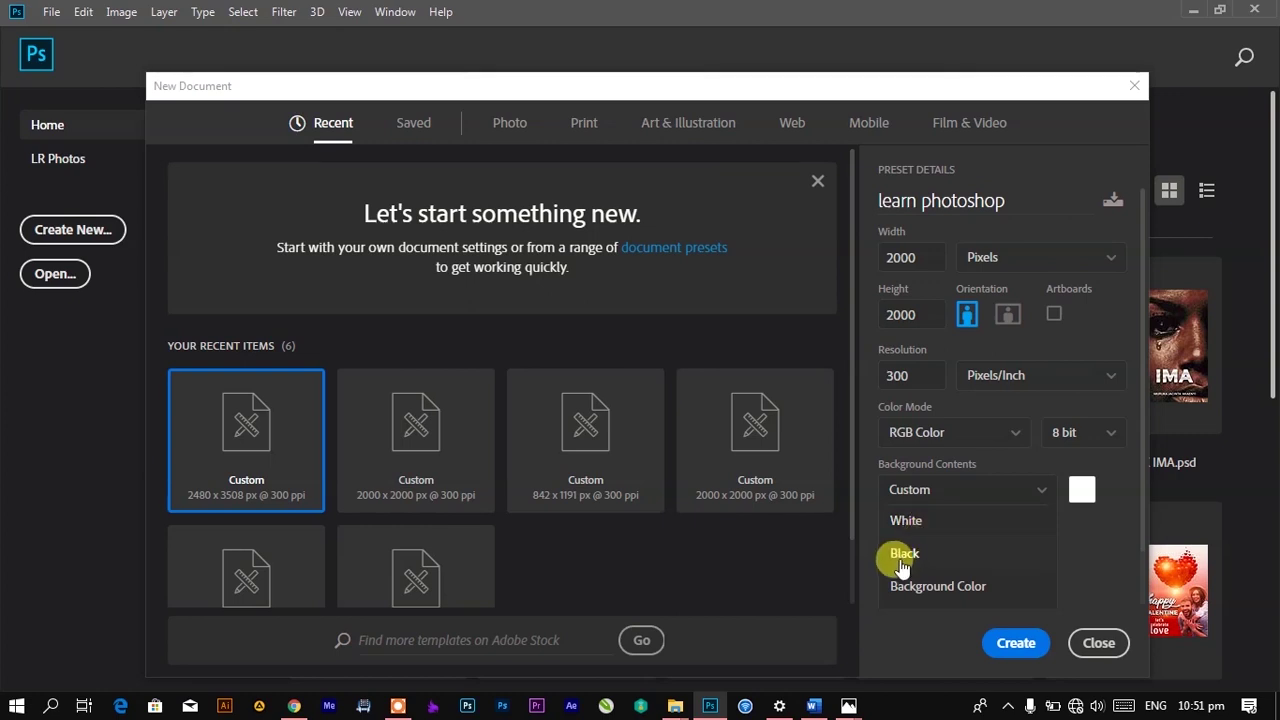
click(972, 527)
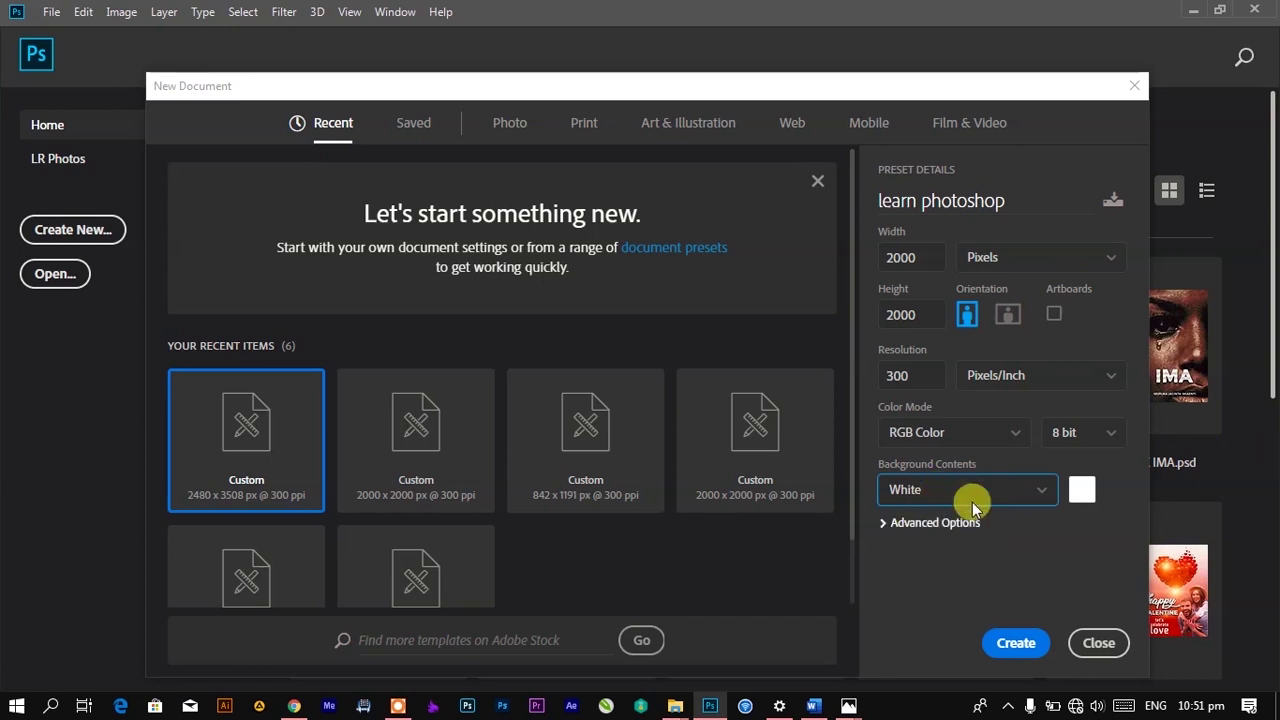
click(1080, 492)
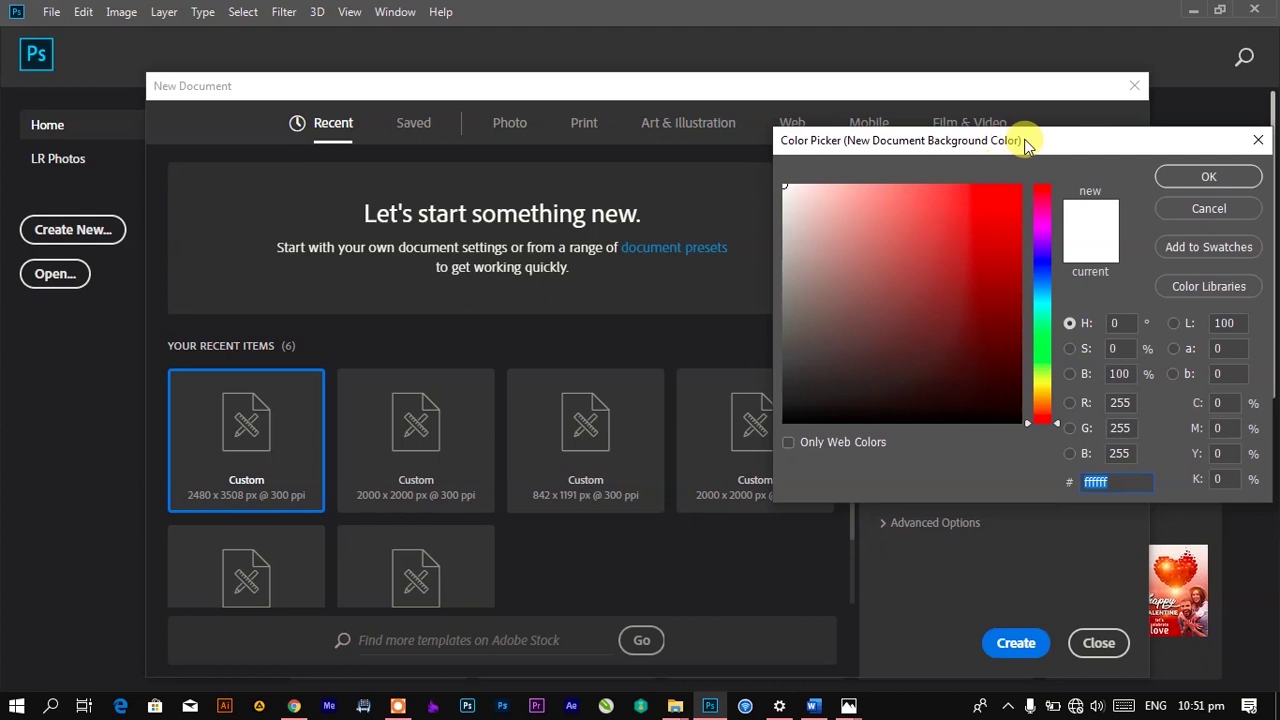
drag(1027, 140, 538, 168)
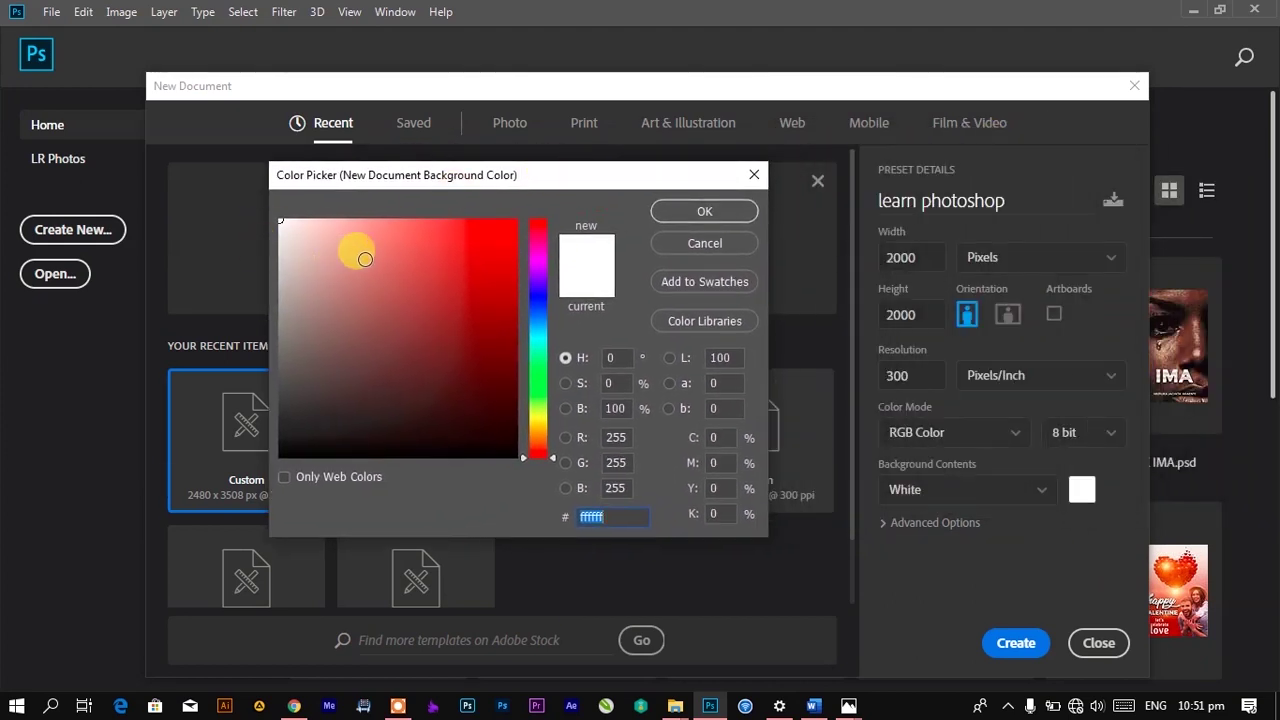
click(506, 237)
drag(508, 236, 515, 220)
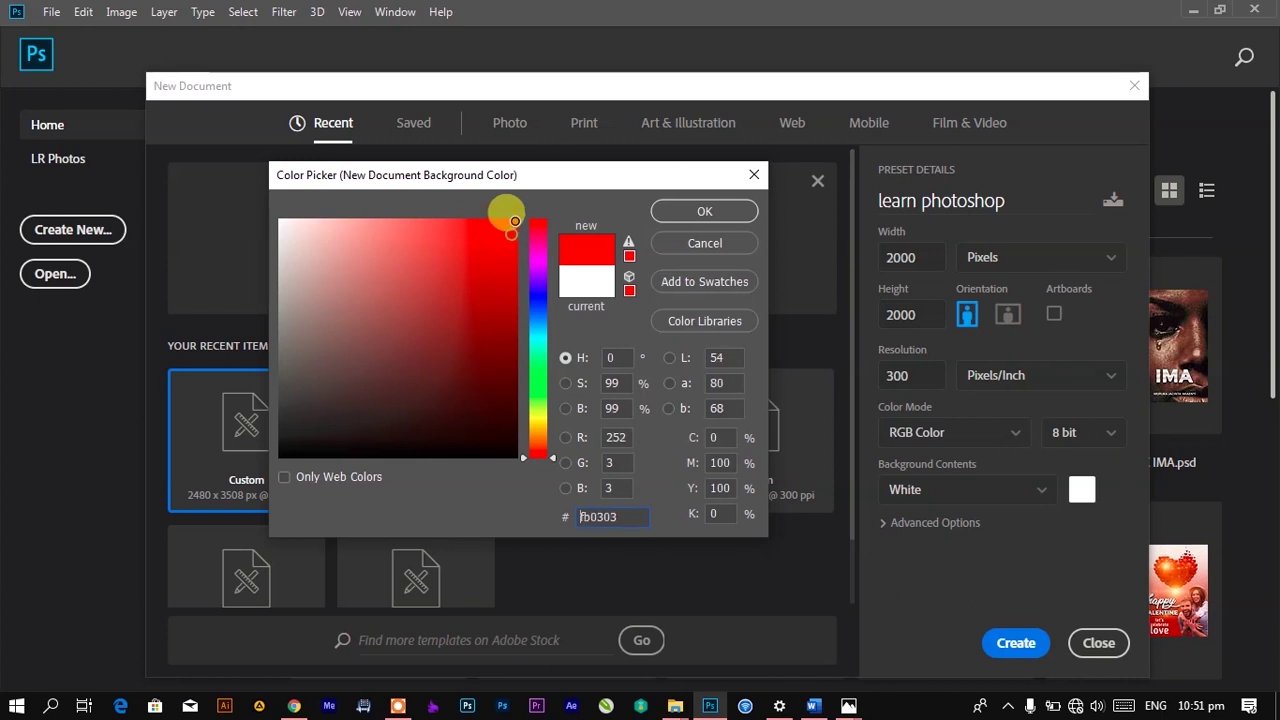
click(686, 212)
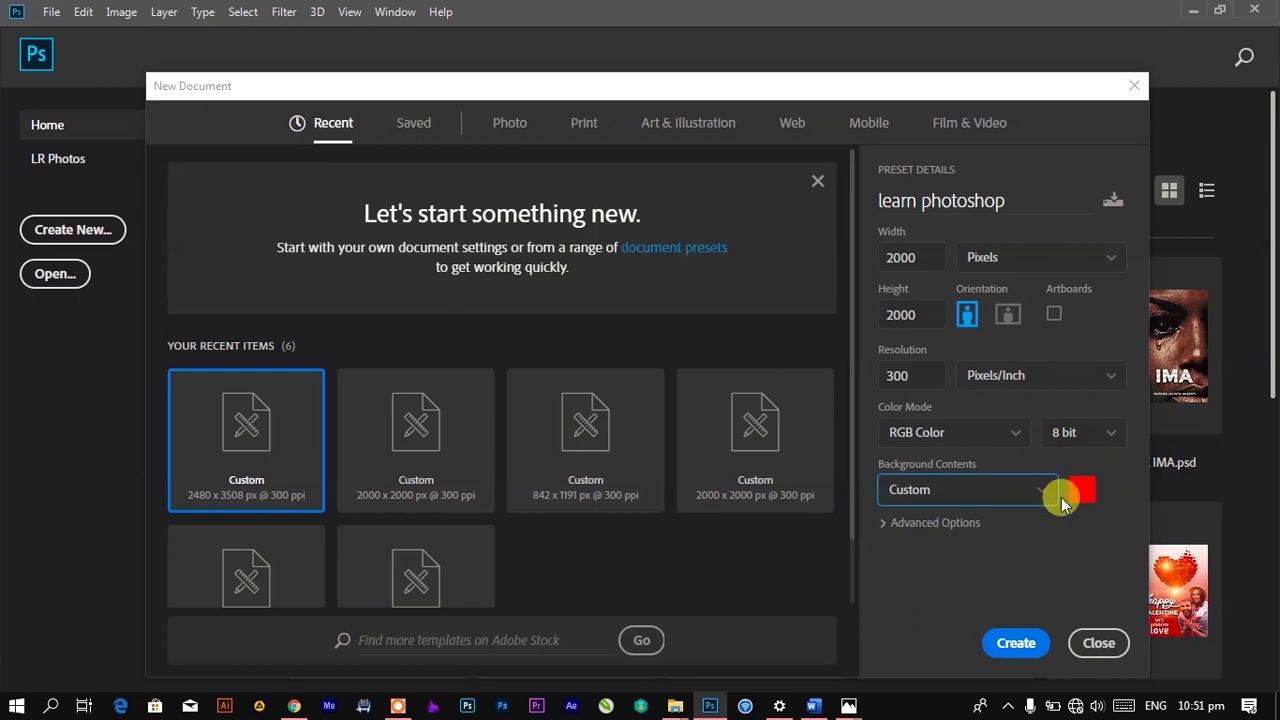
click(1016, 643)
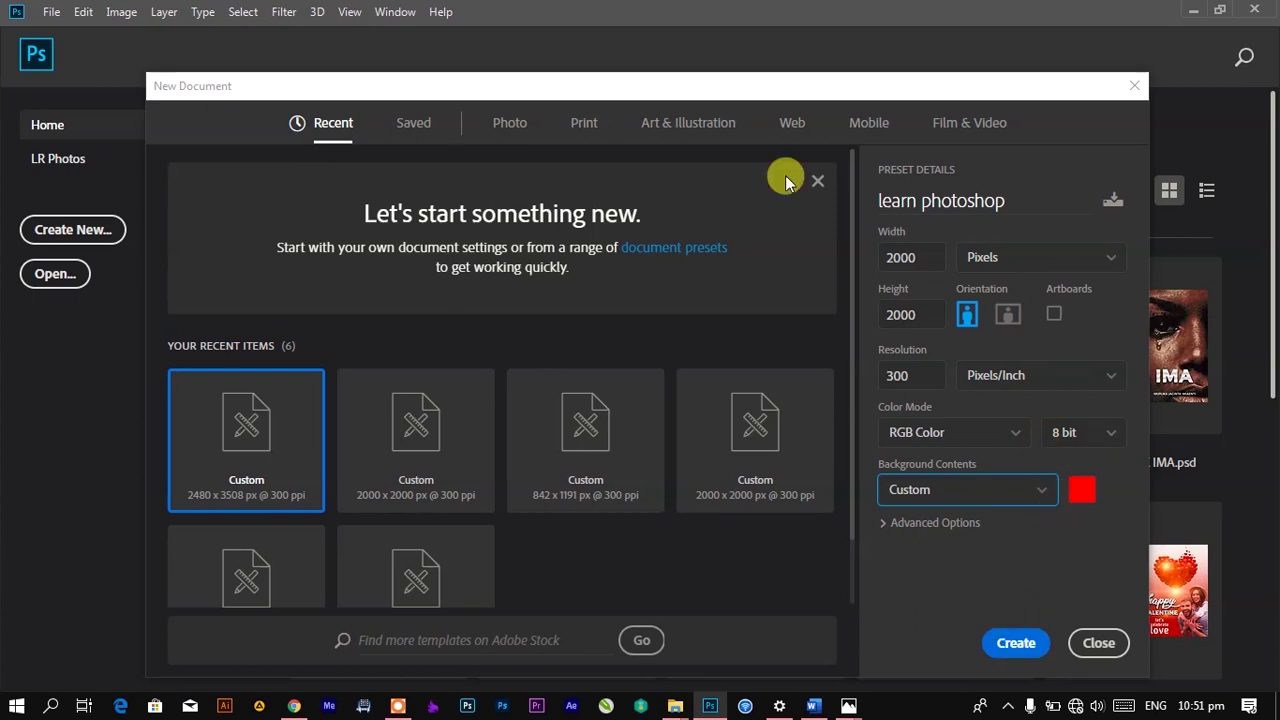
click(1016, 645)
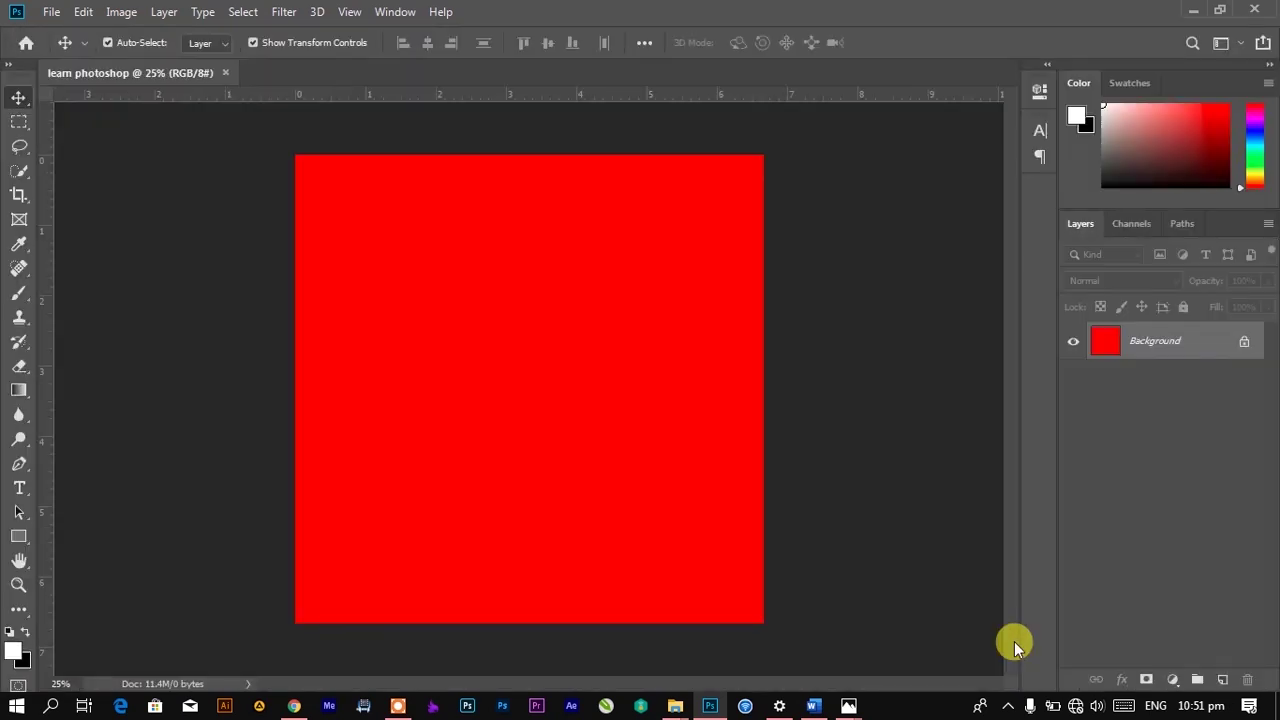
click(514, 266)
click(663, 280)
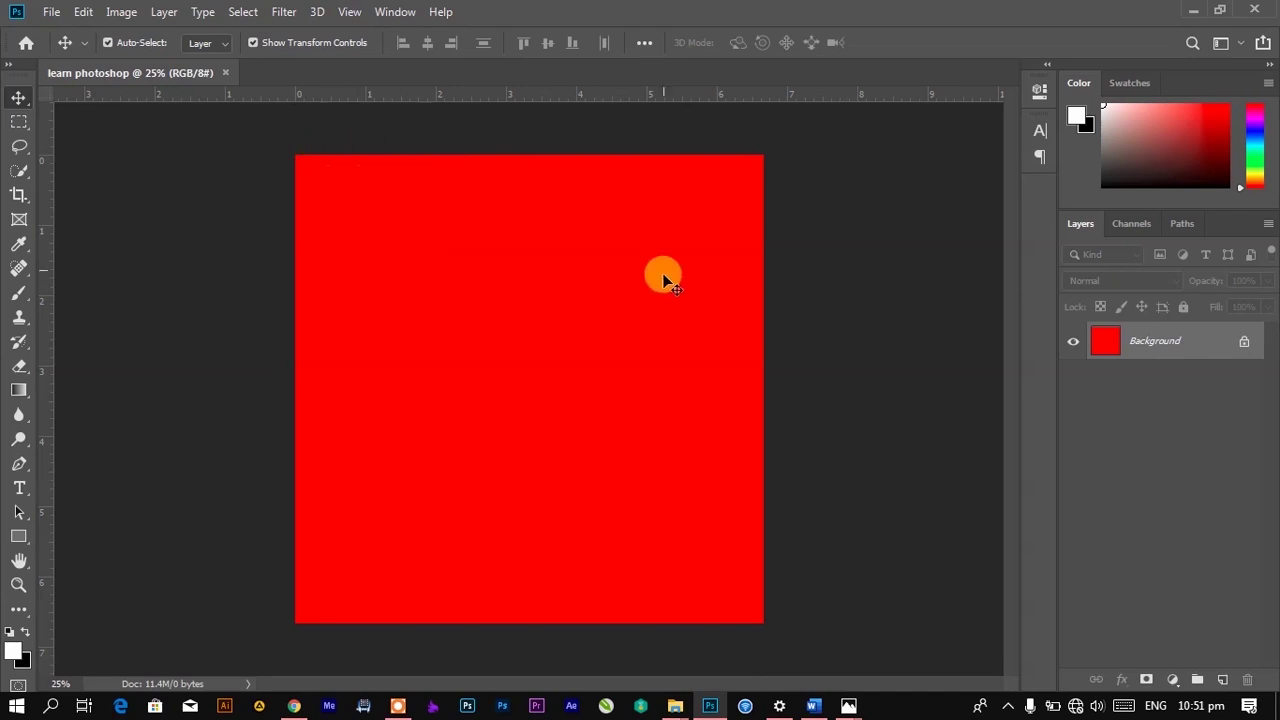
click(434, 162)
click(752, 600)
click(651, 271)
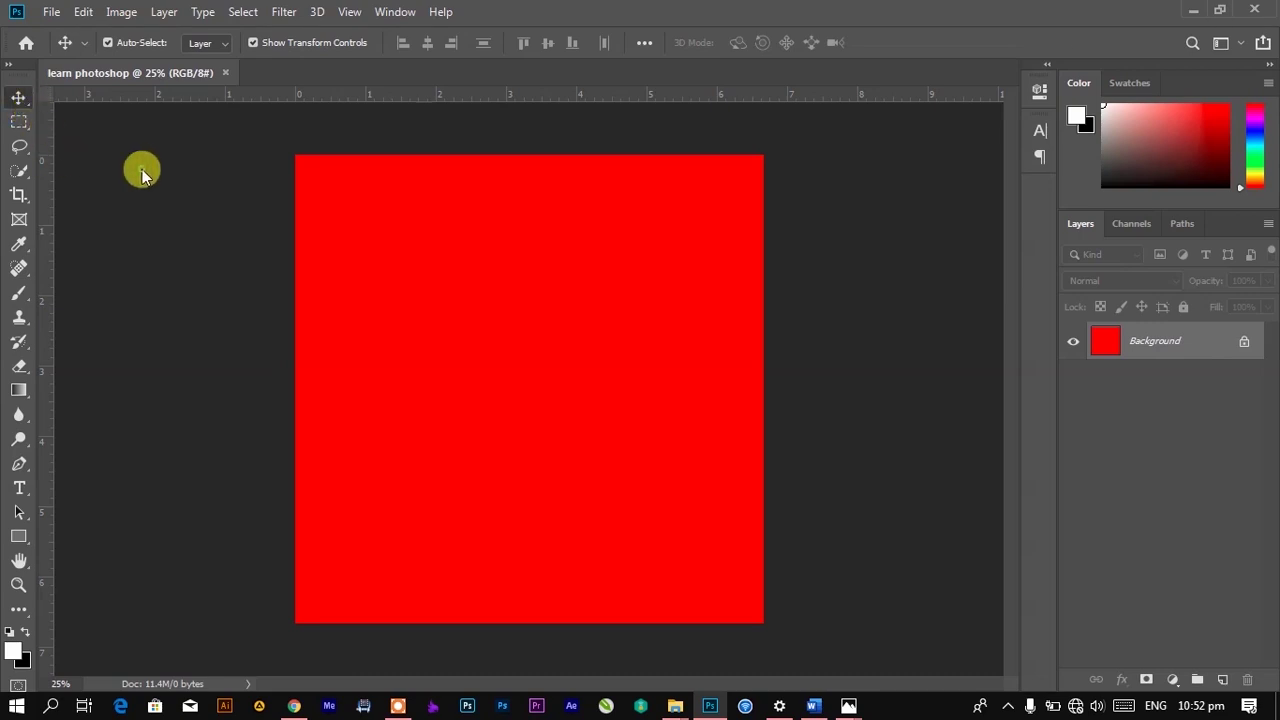
click(20, 147)
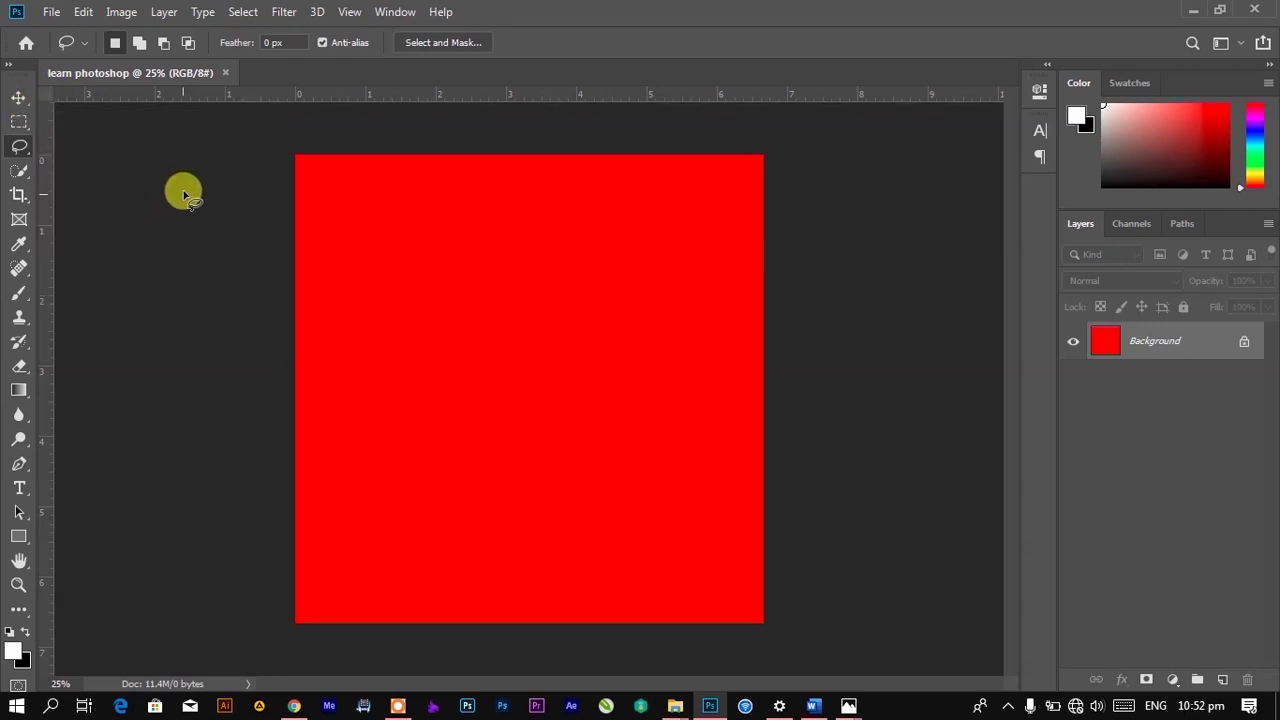
click(19, 103)
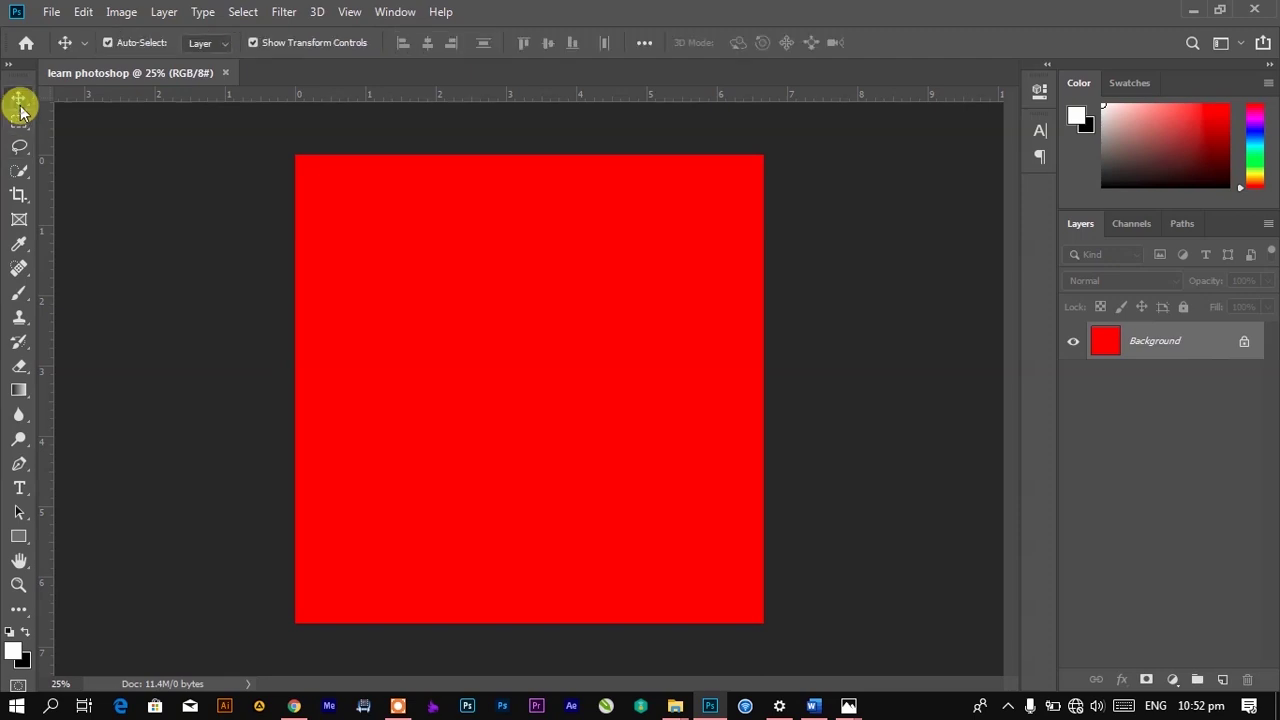
Place the yemi image from the corona folder as an embedded file, enlarged to about 102.3%
click(55, 12)
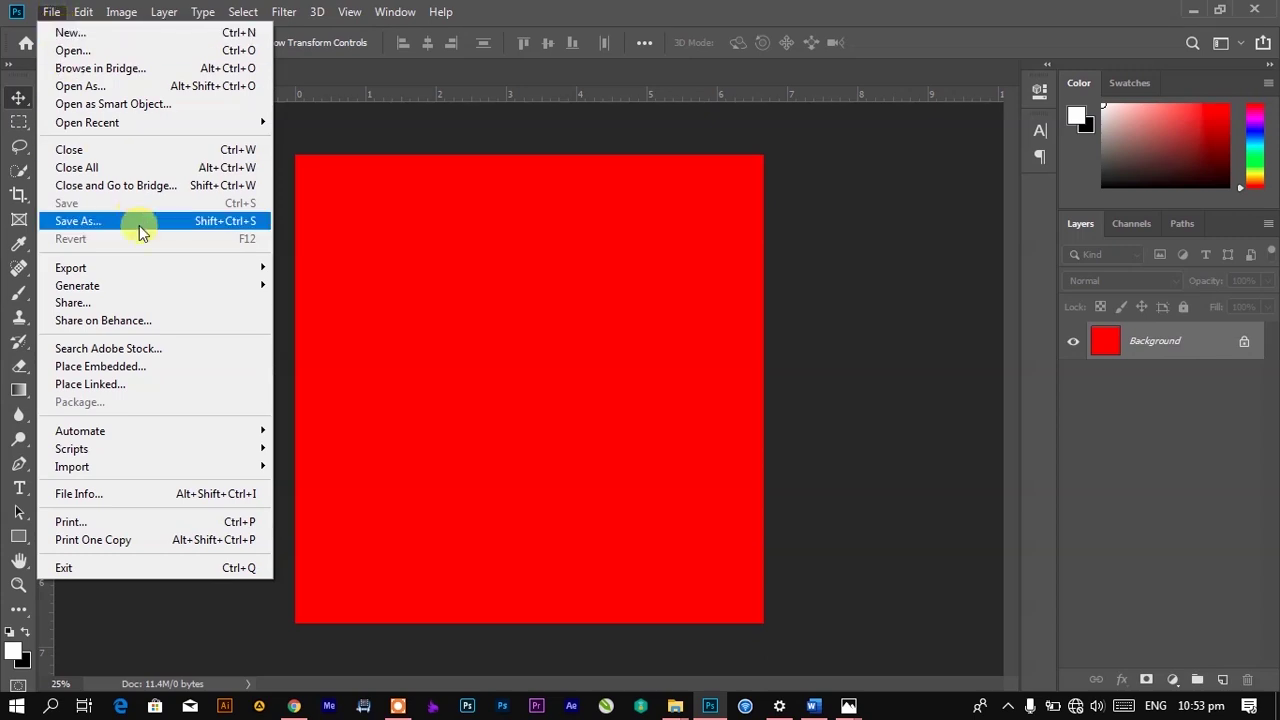
click(118, 370)
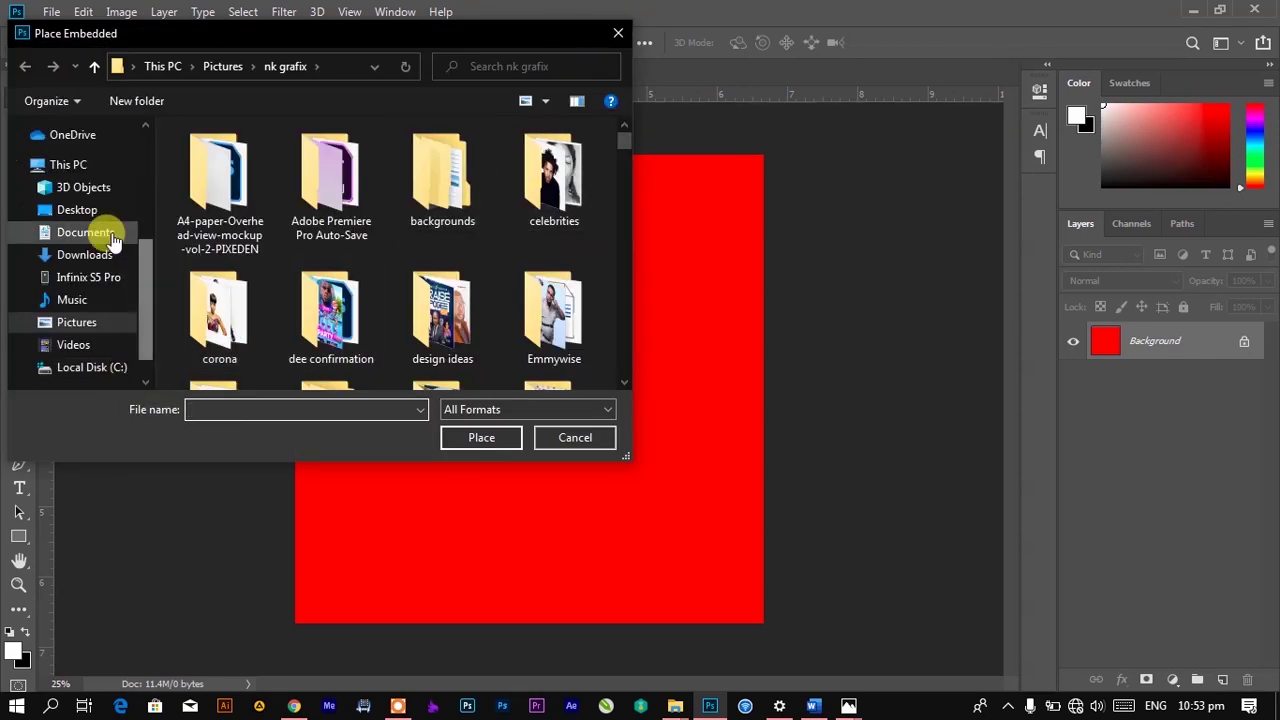
double_click(222, 318)
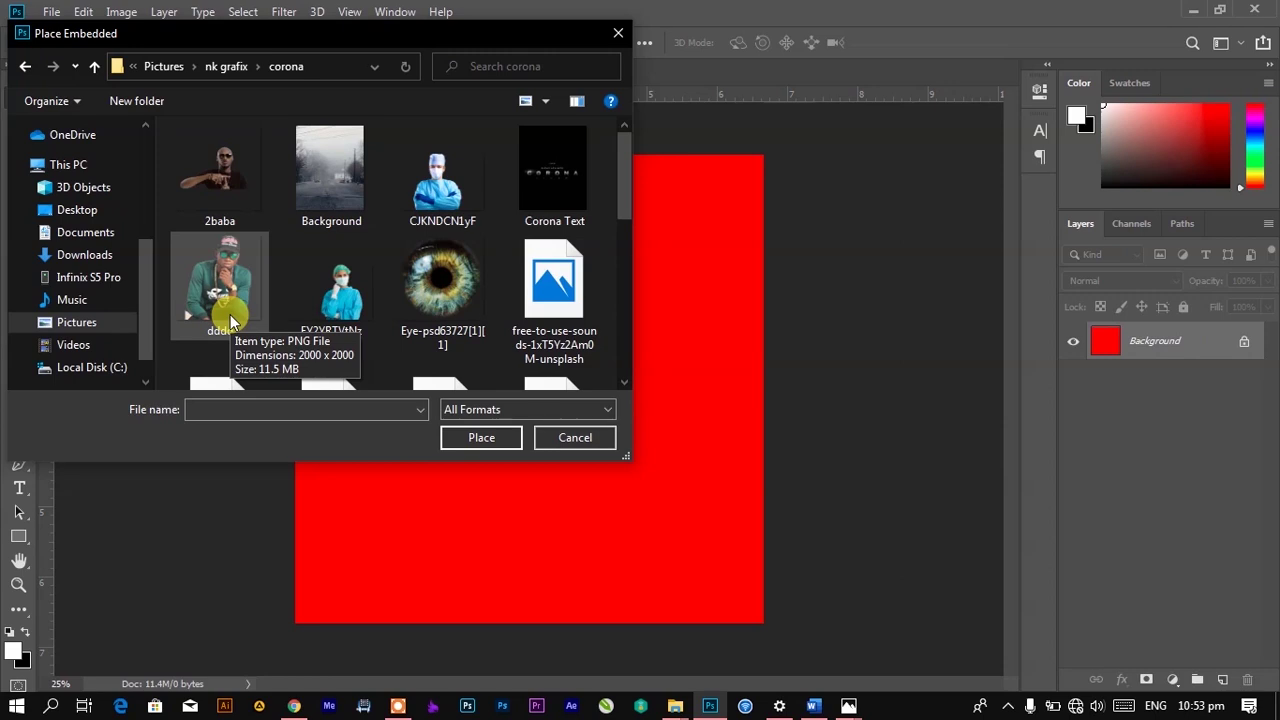
drag(624, 196, 625, 352)
click(562, 346)
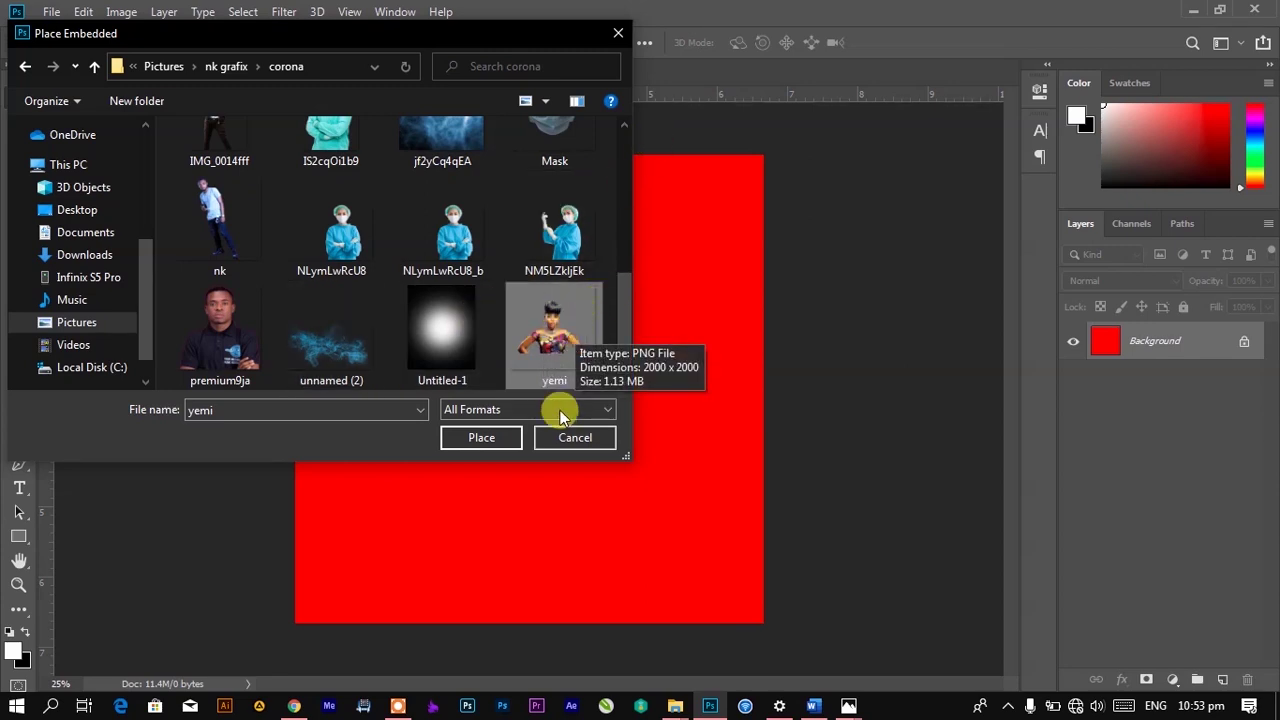
click(456, 437)
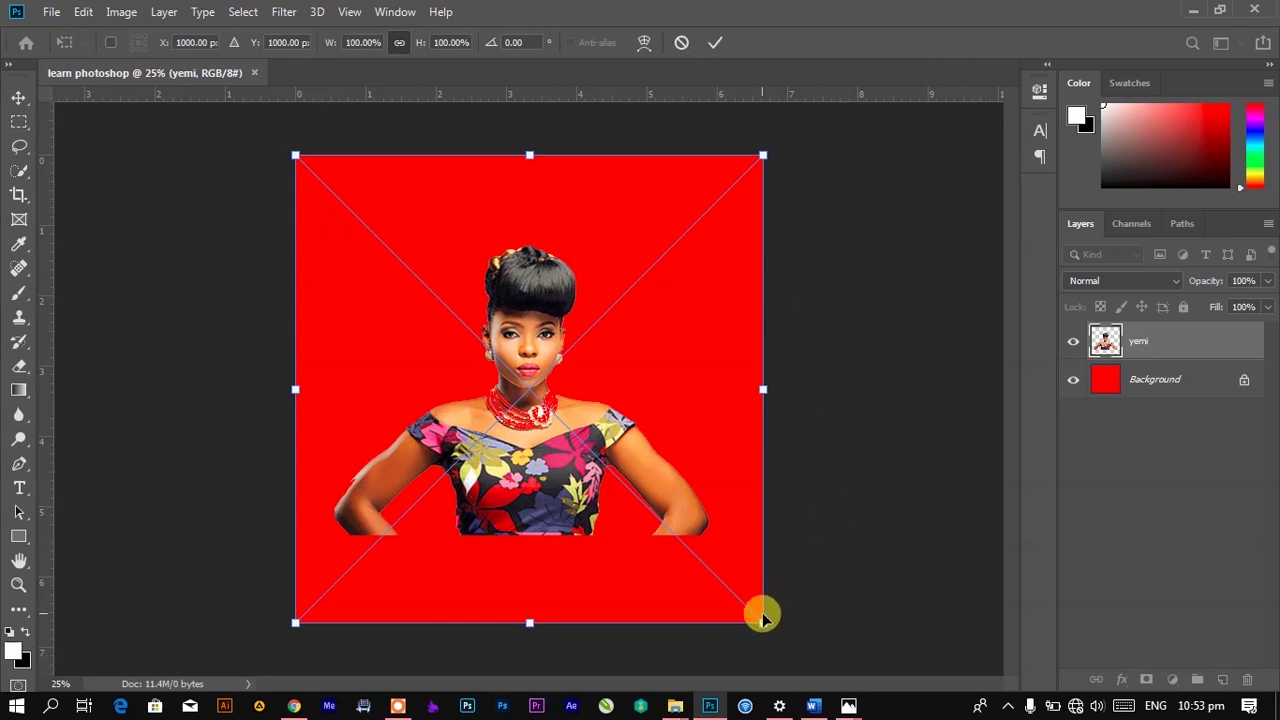
drag(762, 620, 866, 540)
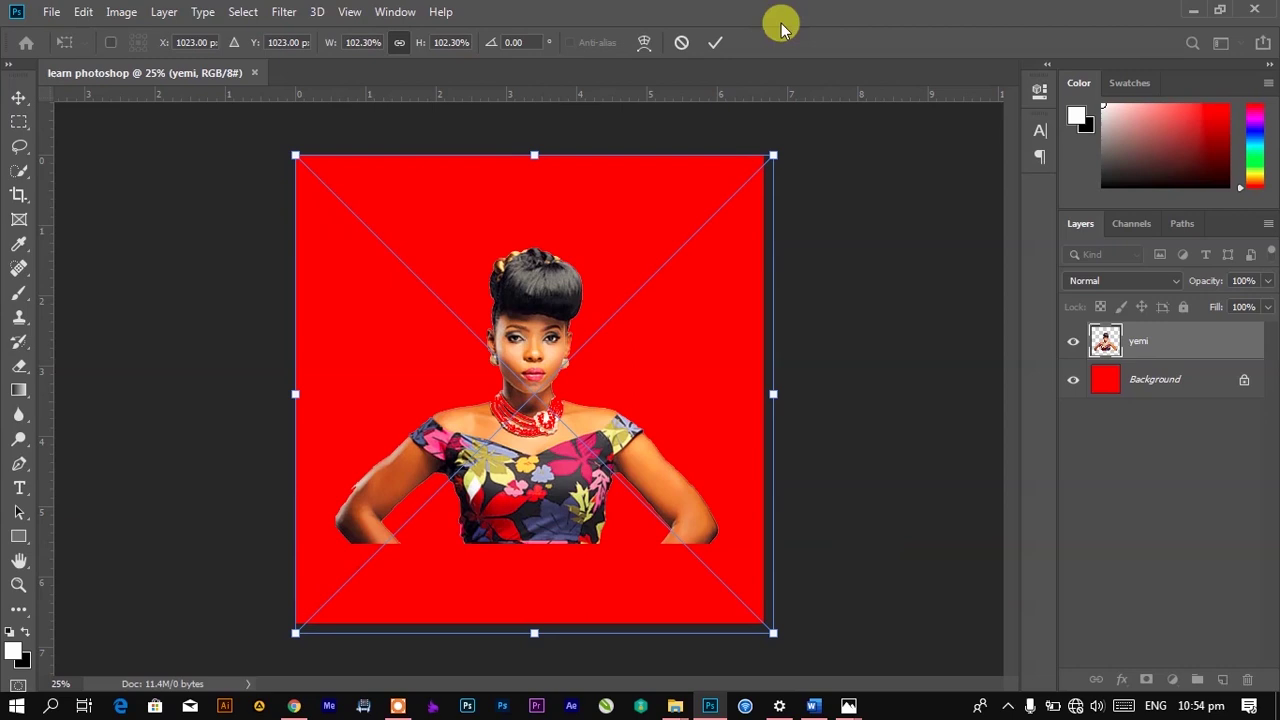
click(713, 43)
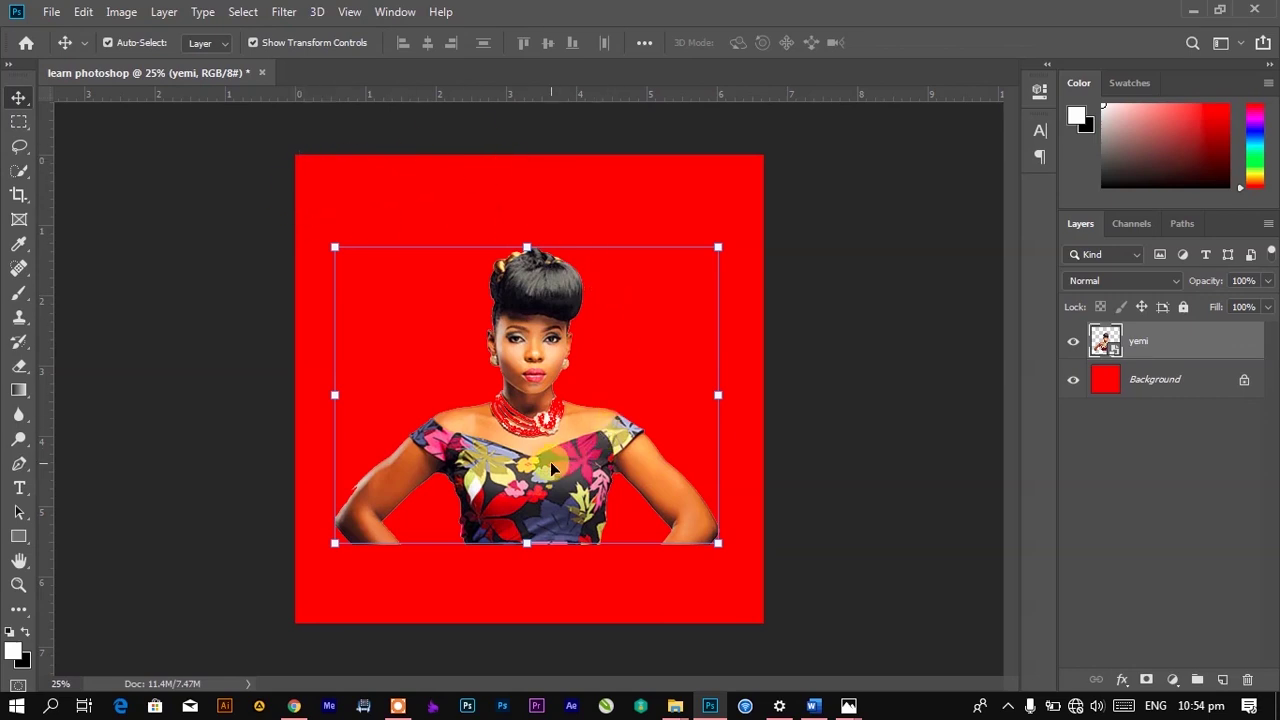
Move the yemi portrait to the canvas's lower-right corner, and then back to slightly right of the canvas centre
key(ctrl+h)
drag(549, 461, 781, 572)
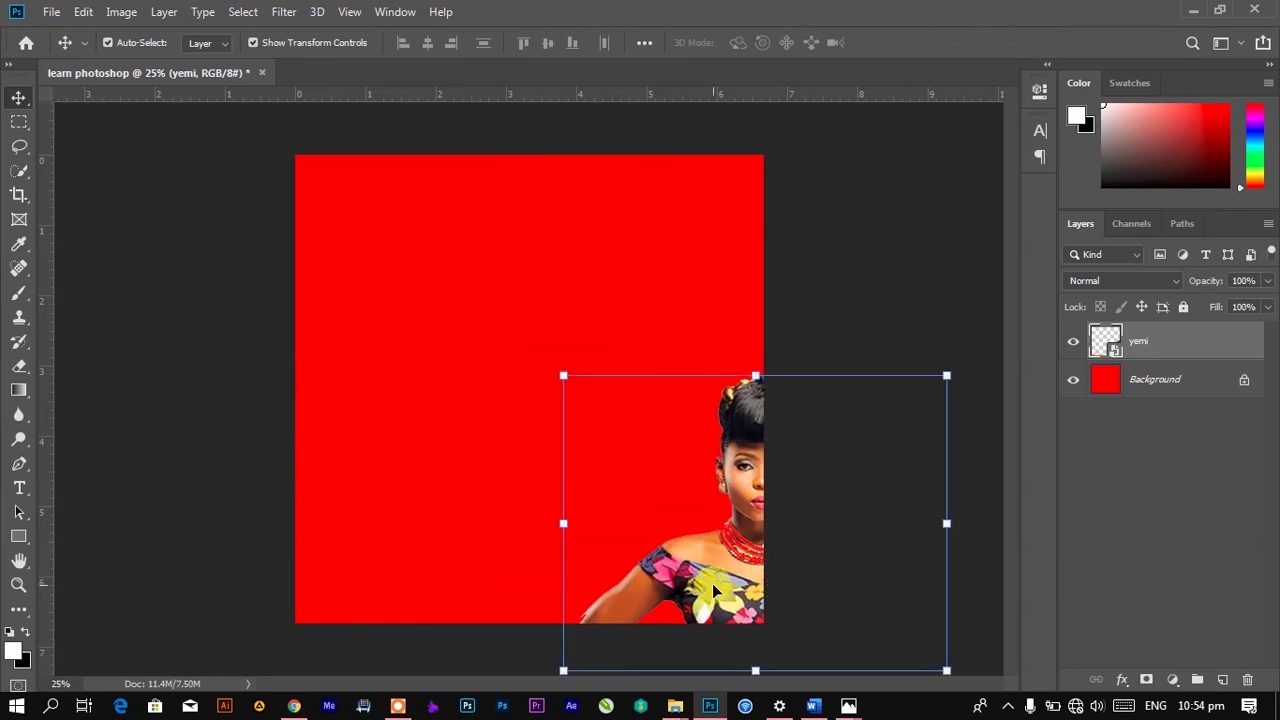
drag(744, 576, 727, 600)
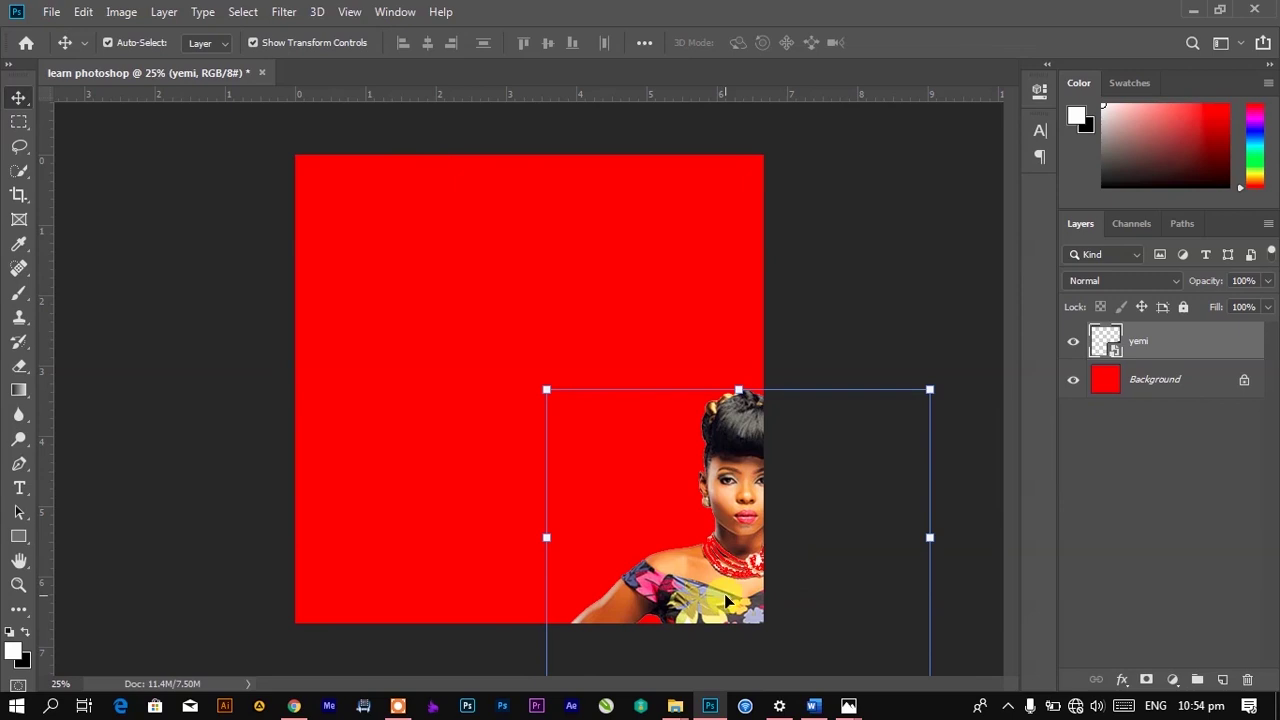
click(757, 551)
drag(755, 535, 582, 390)
drag(605, 450, 577, 456)
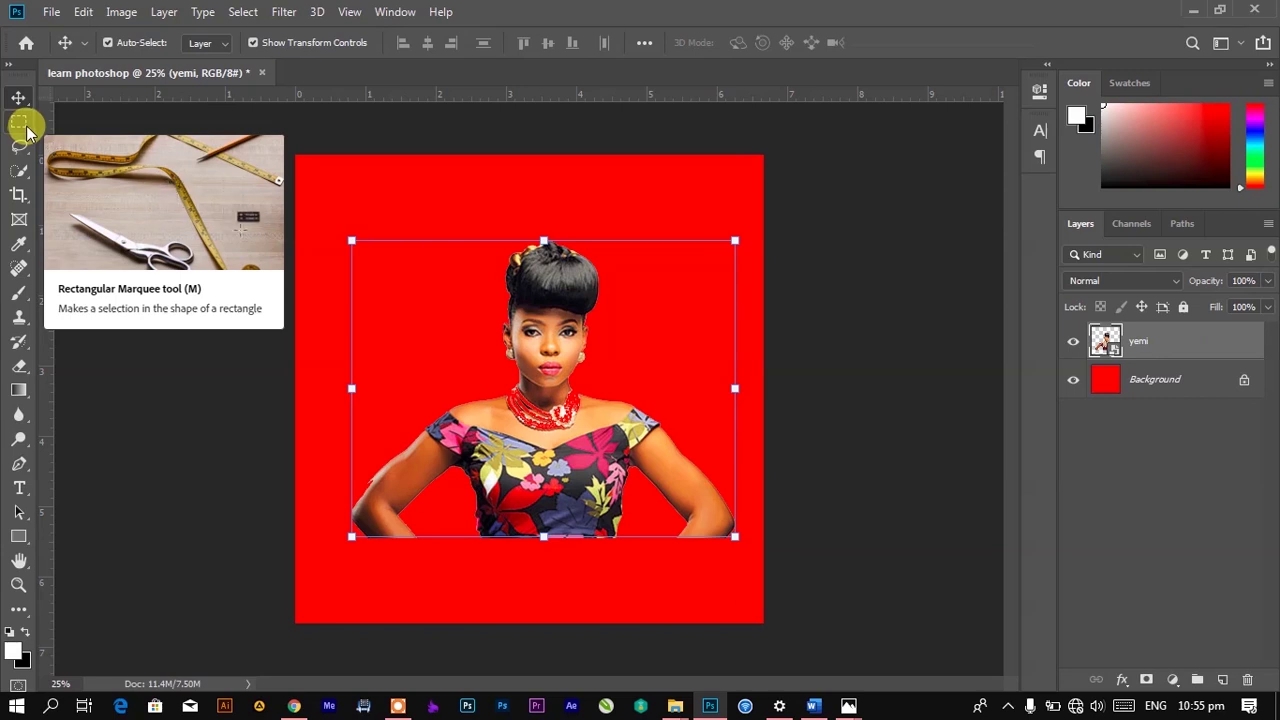
click(398, 706)
click(661, 673)
click(660, 672)
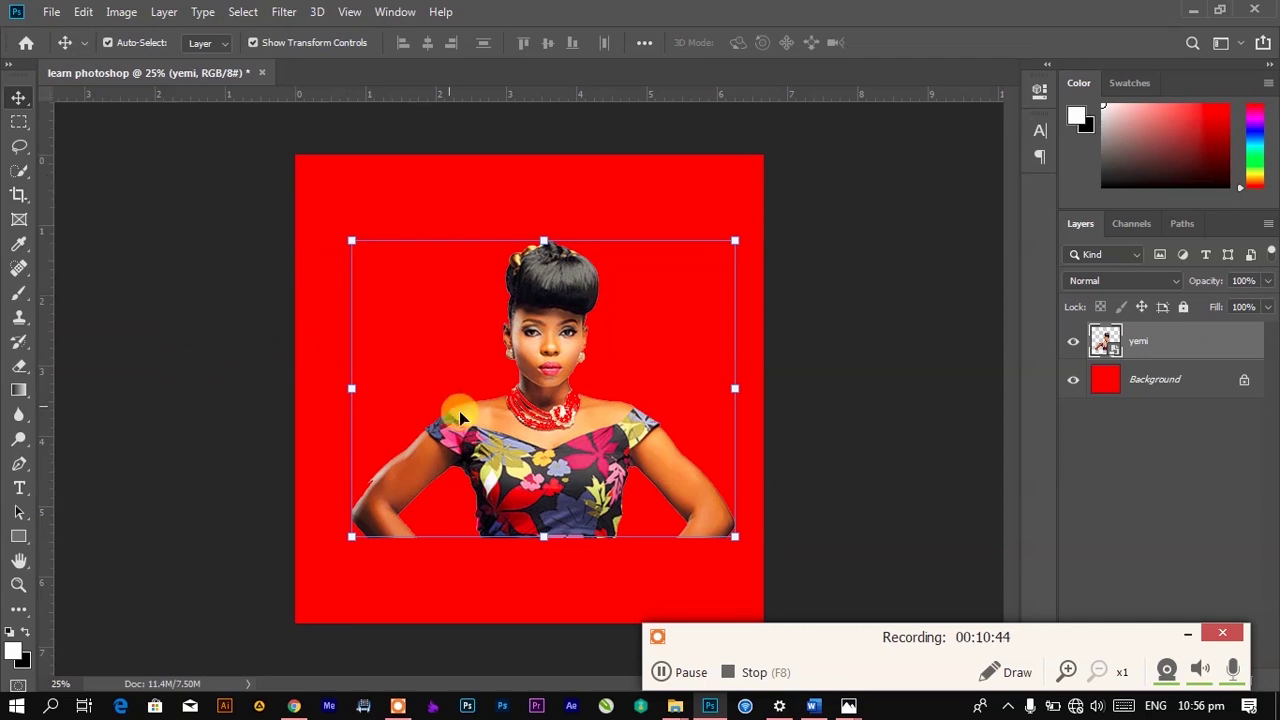
click(849, 557)
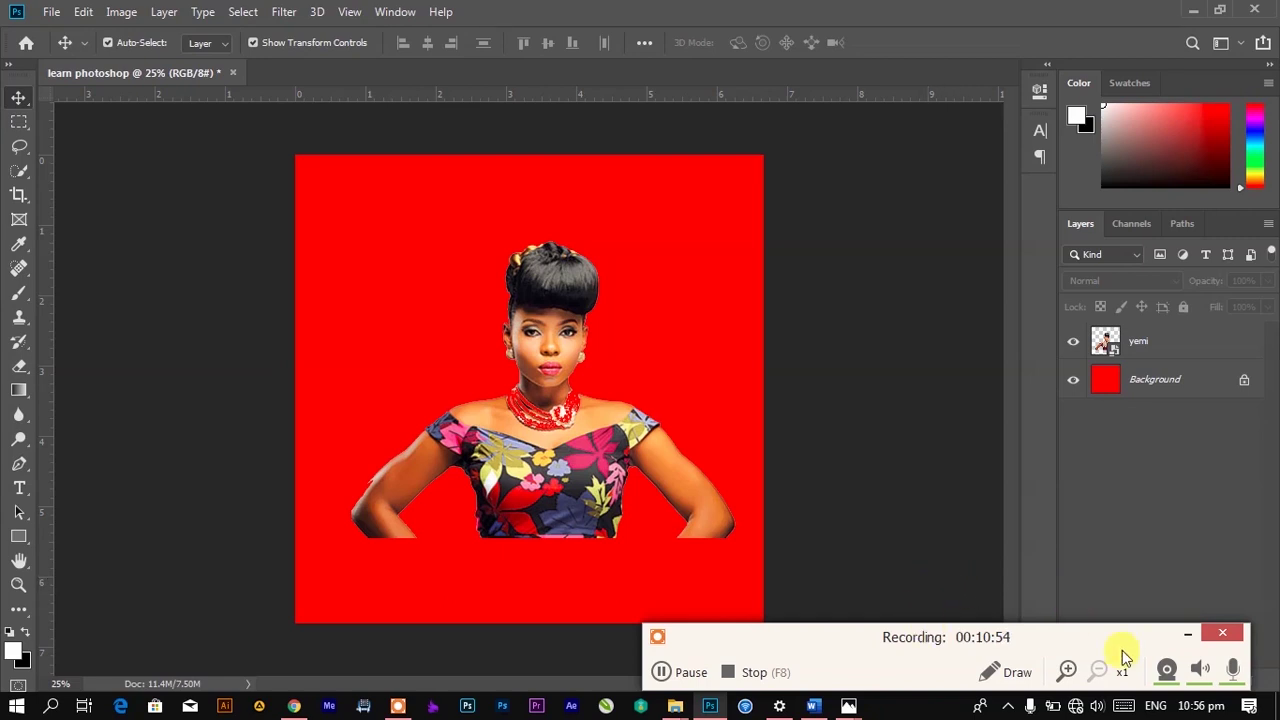
click(1189, 634)
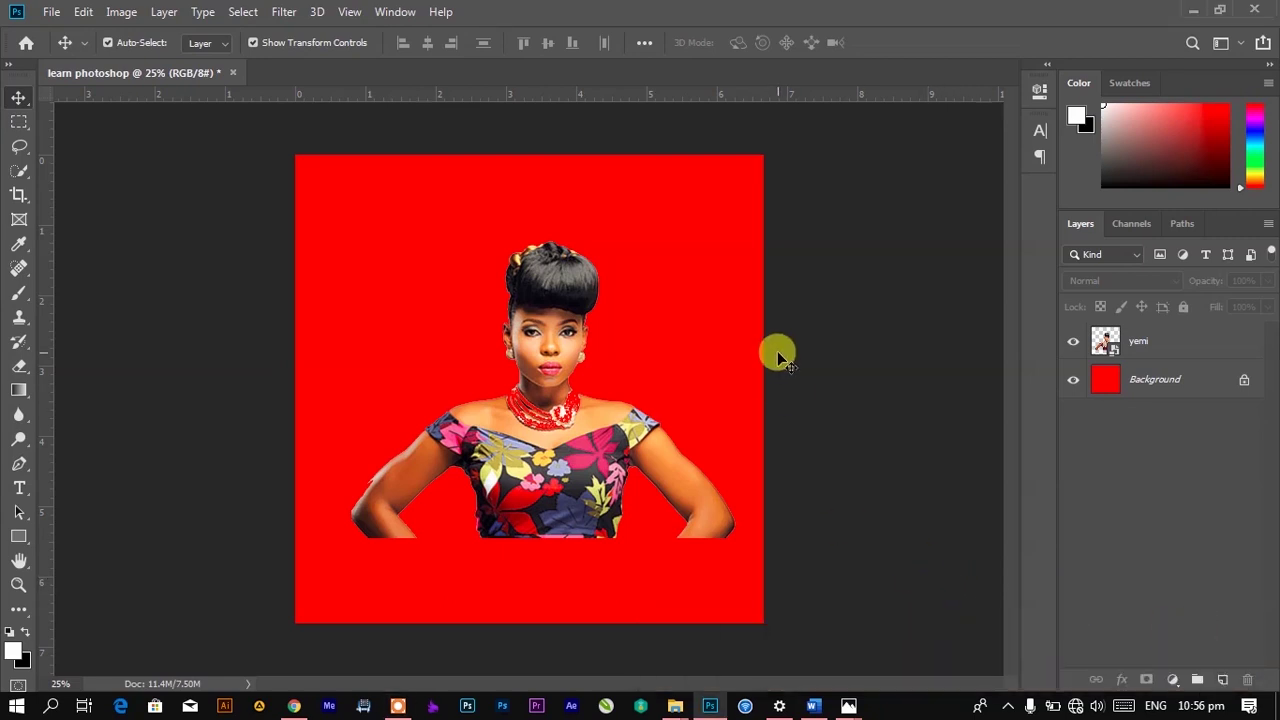
click(609, 280)
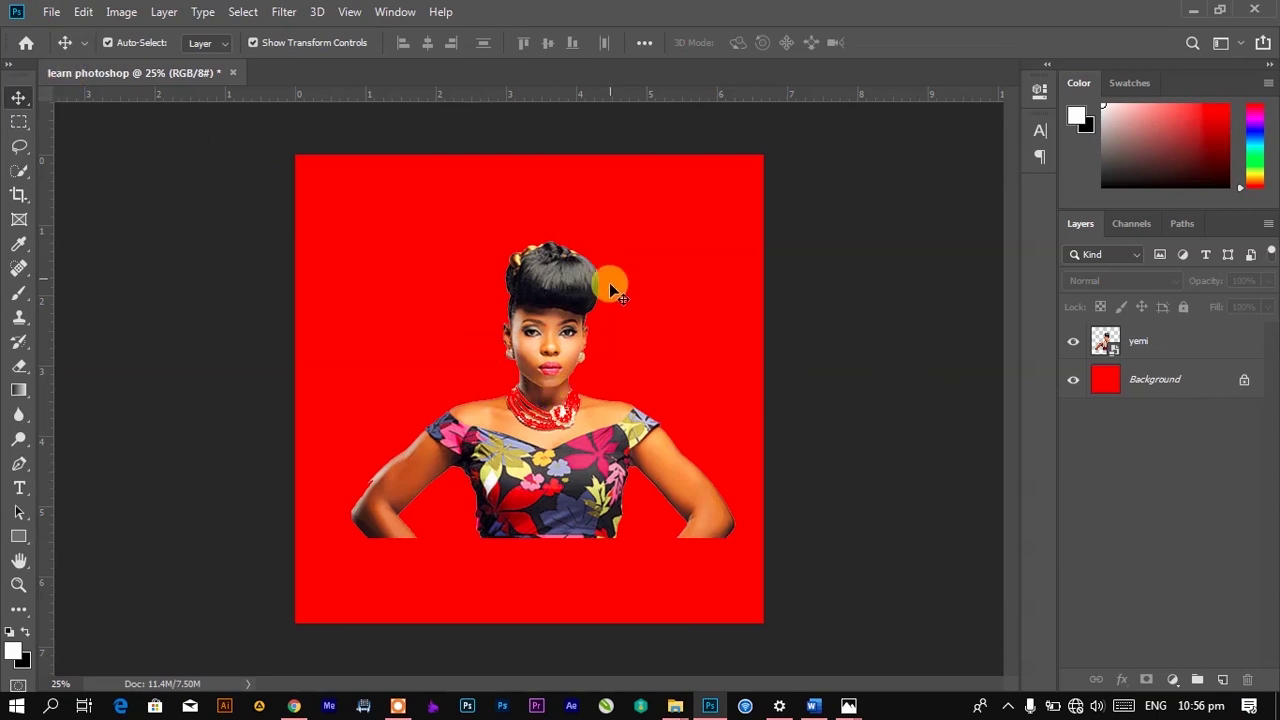
Hide the yemi layer and start an embedded placement from the backgrounds folder inside nk grafix
click(1073, 341)
click(51, 11)
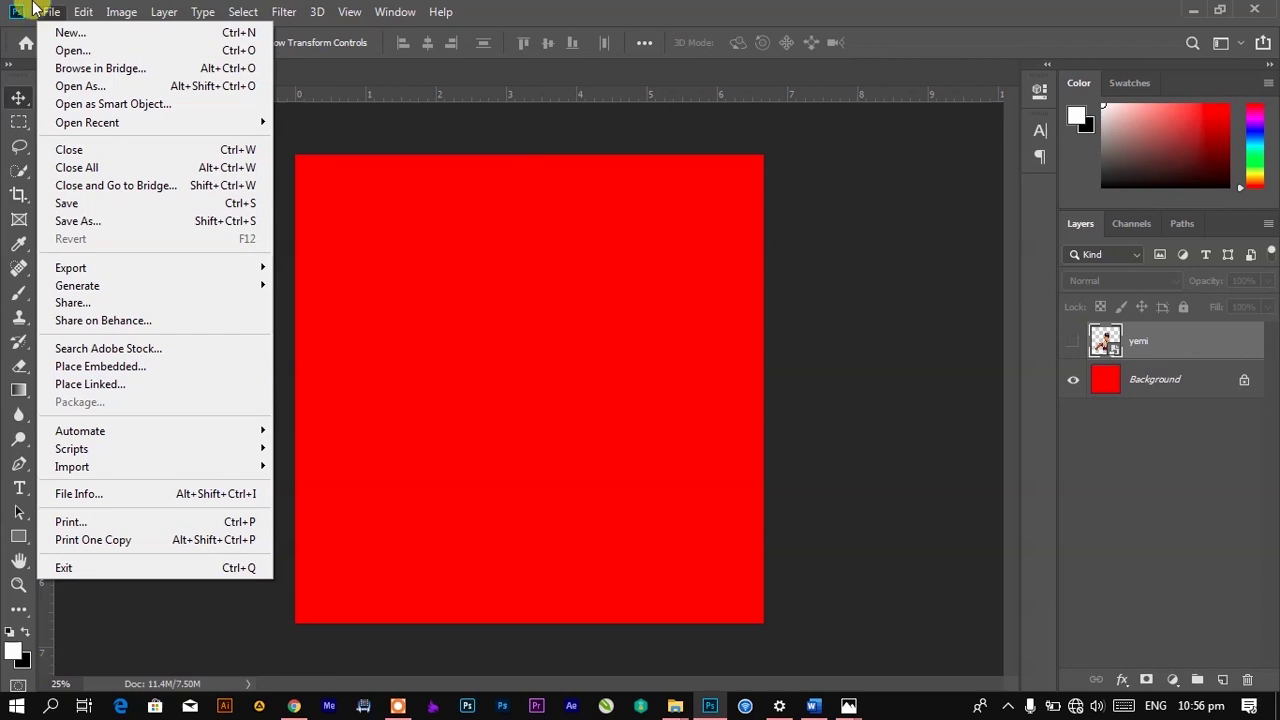
click(109, 368)
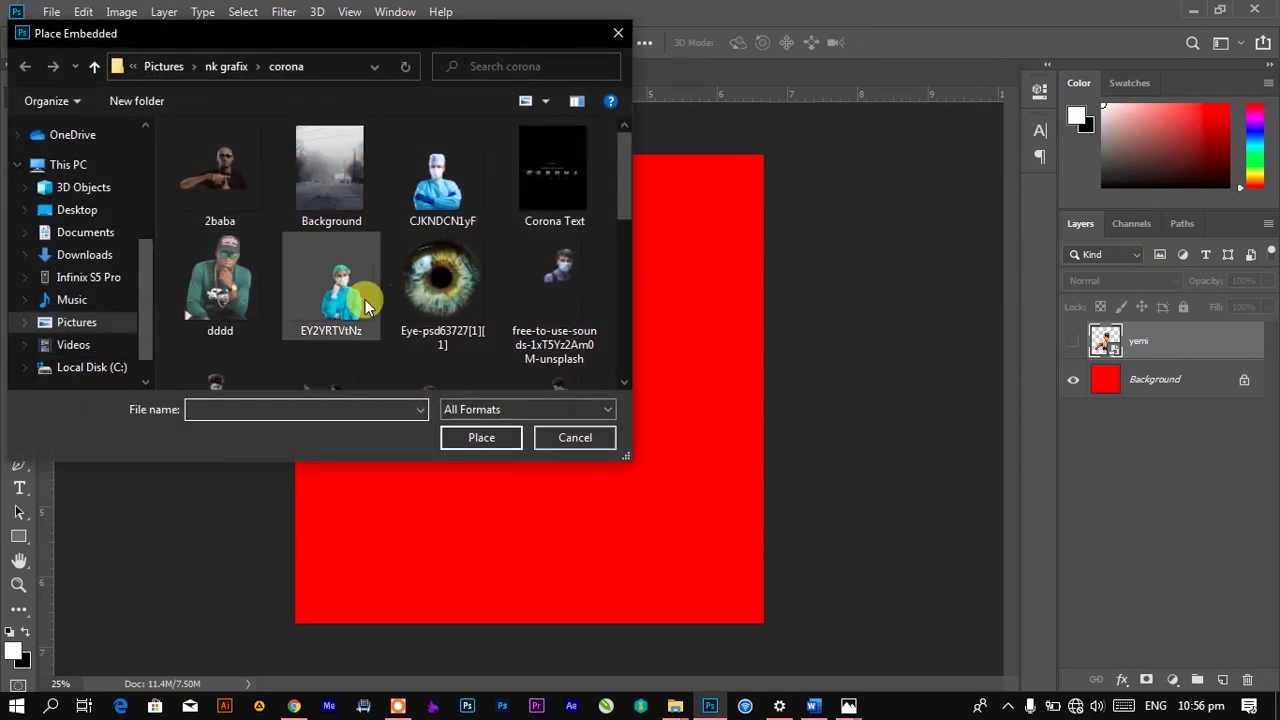
scroll(365, 299, down, 3)
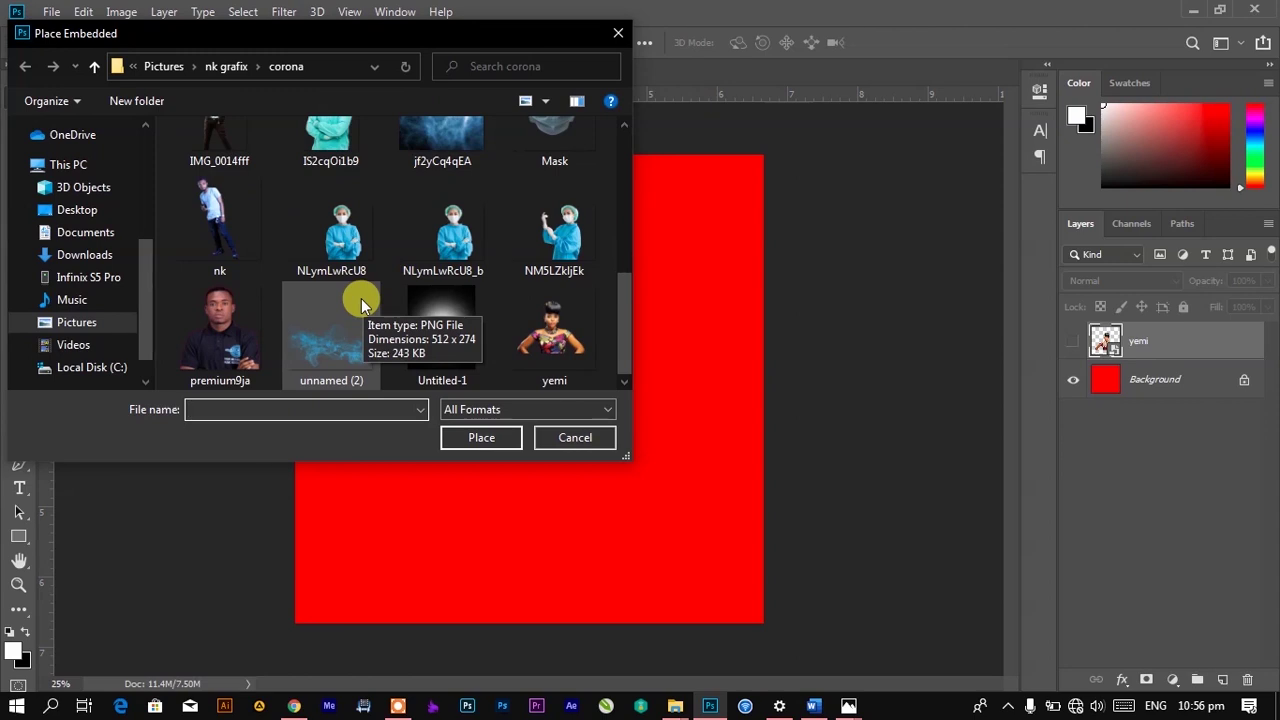
scroll(361, 298, up, 3)
scroll(361, 298, down, 3)
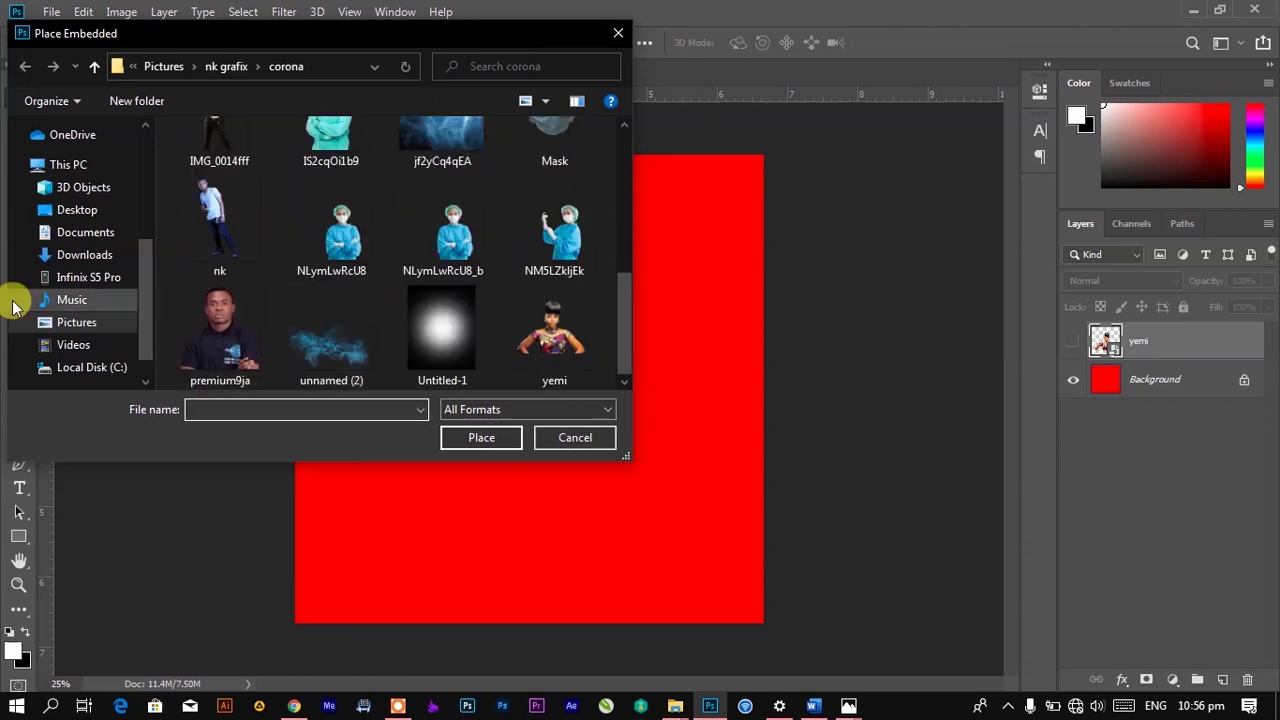
scroll(206, 200, up, 5)
click(222, 65)
click(418, 195)
double_click(420, 193)
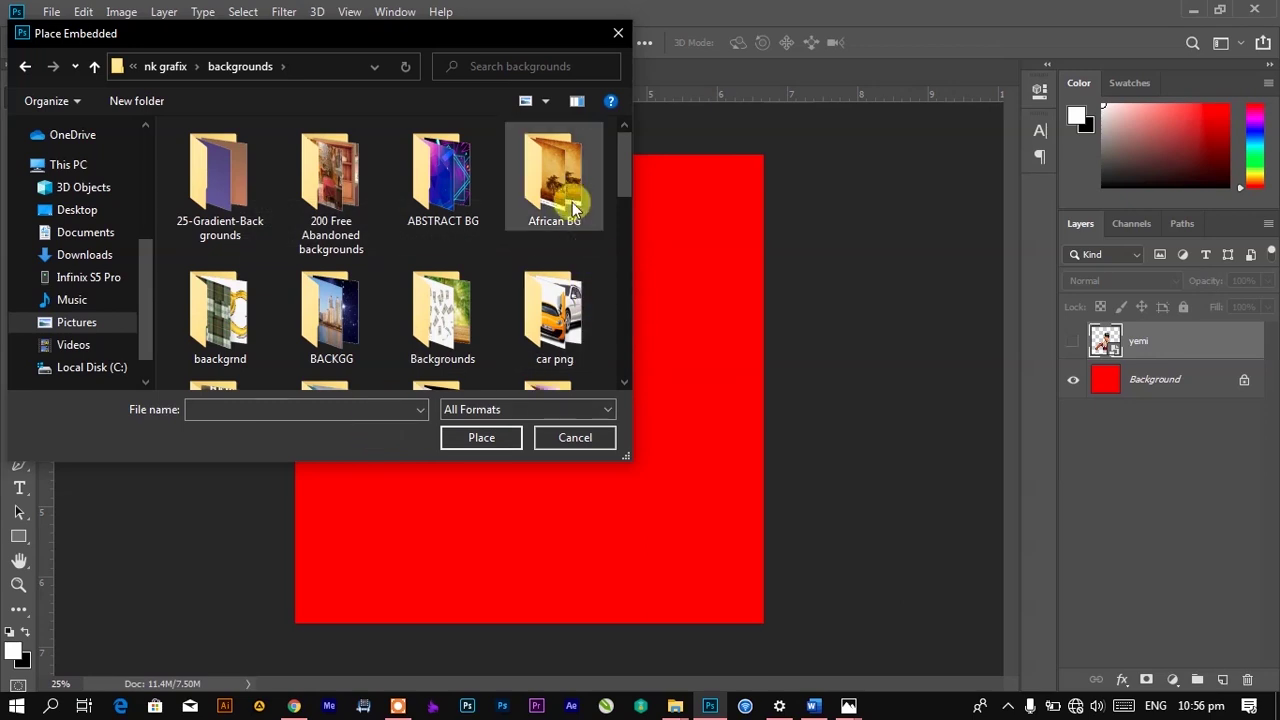
Place the 3DDesign_1004 image from the colorful backgrounds folder as an embedded file, enlarged to about 43.4% to cover the canvas
mouse_move(624, 166)
mouse_down()
mouse_move(621, 255)
mouse_move(632, 164)
mouse_up()
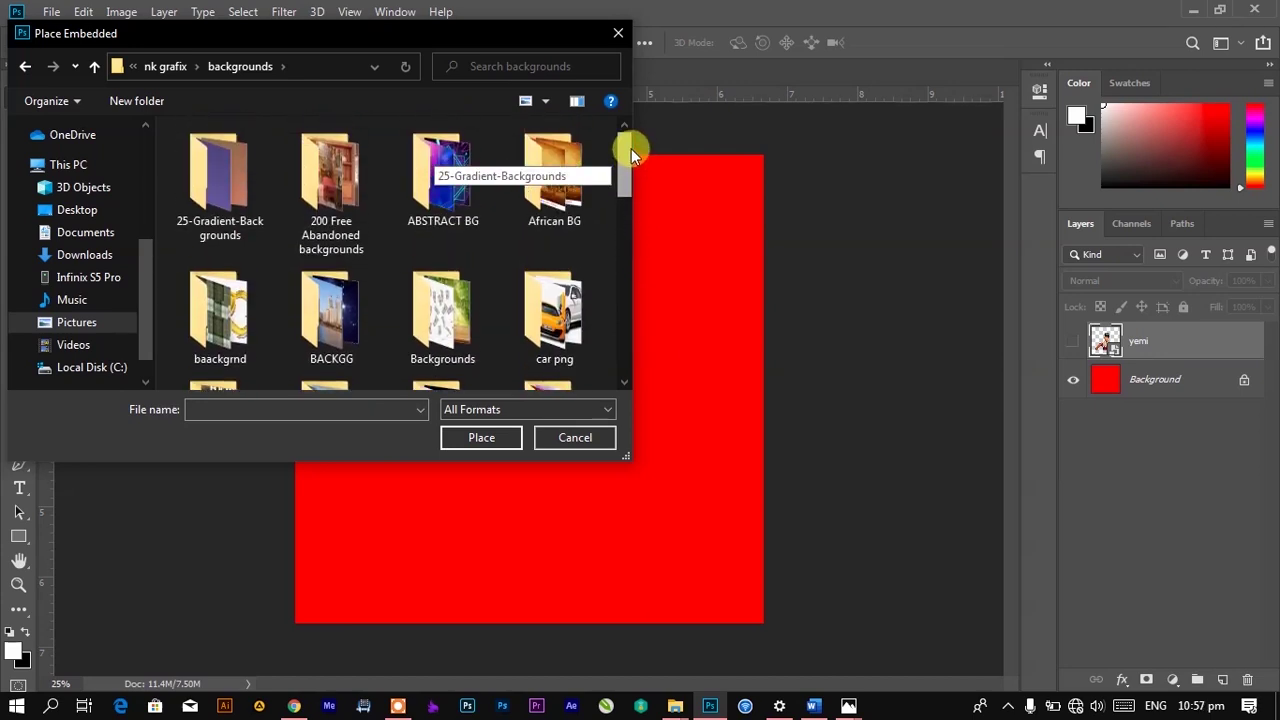
drag(631, 148, 631, 221)
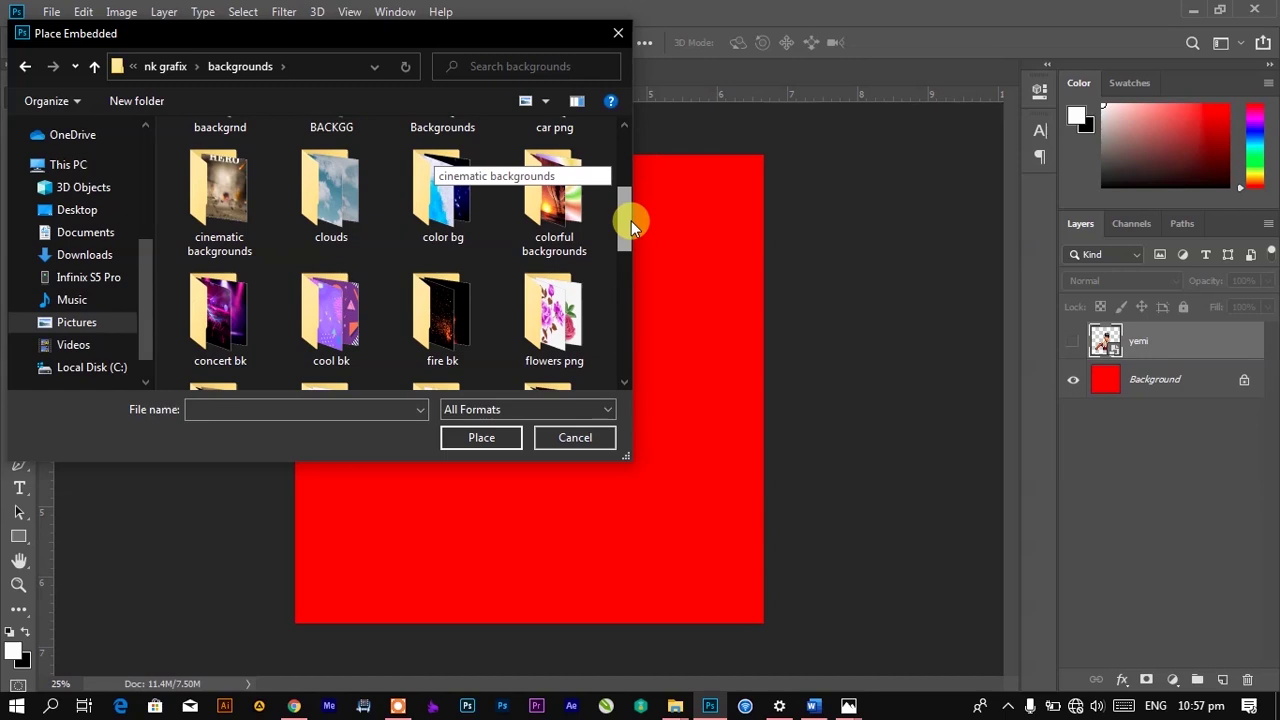
double_click(556, 200)
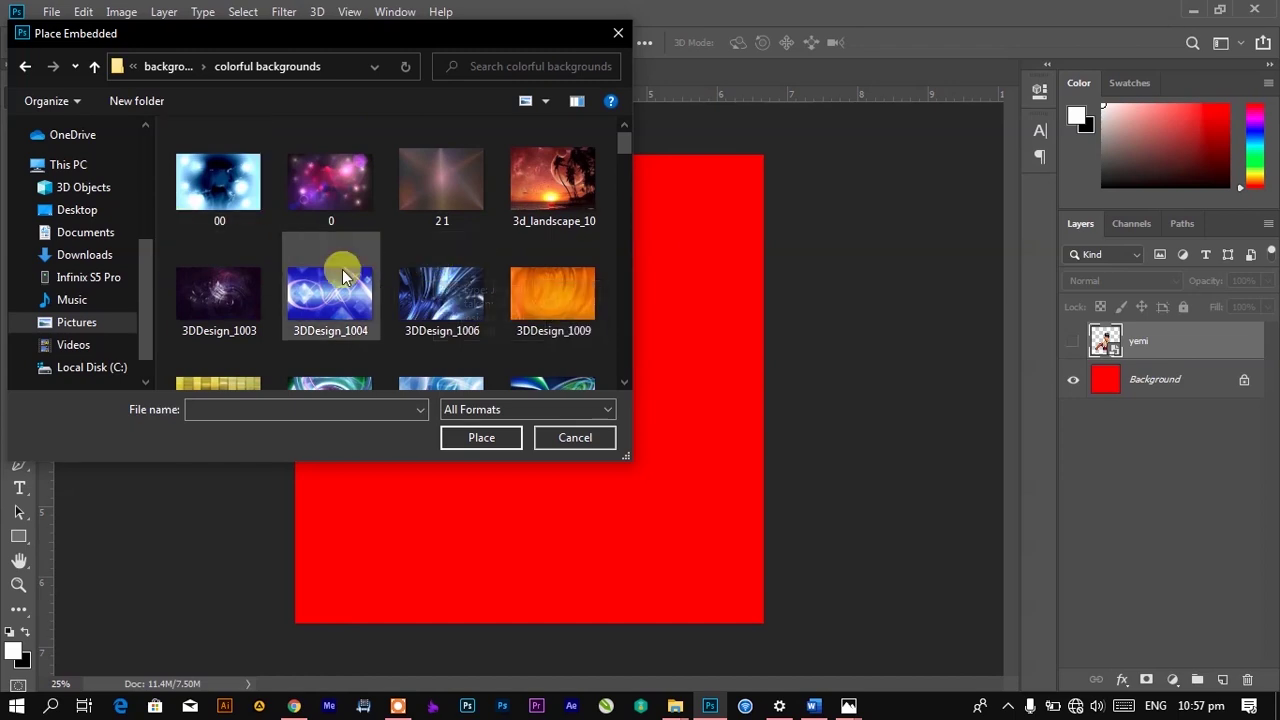
scroll(343, 270, down, 1)
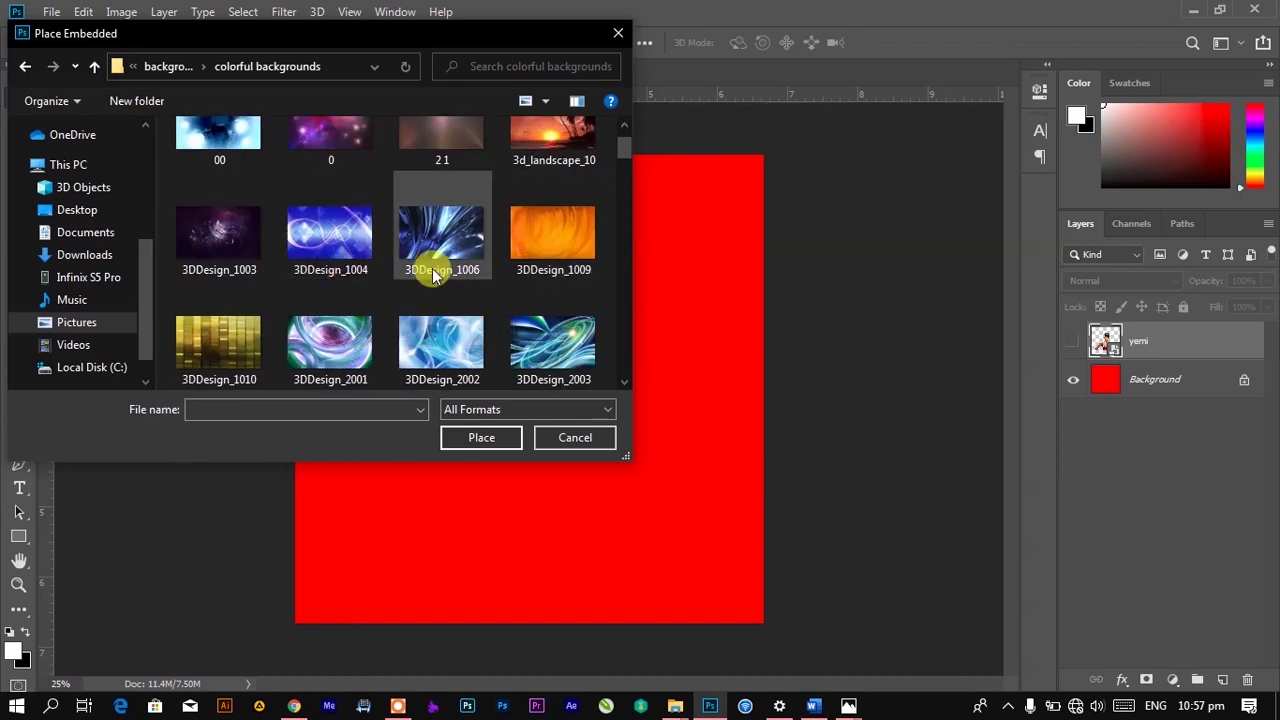
click(343, 240)
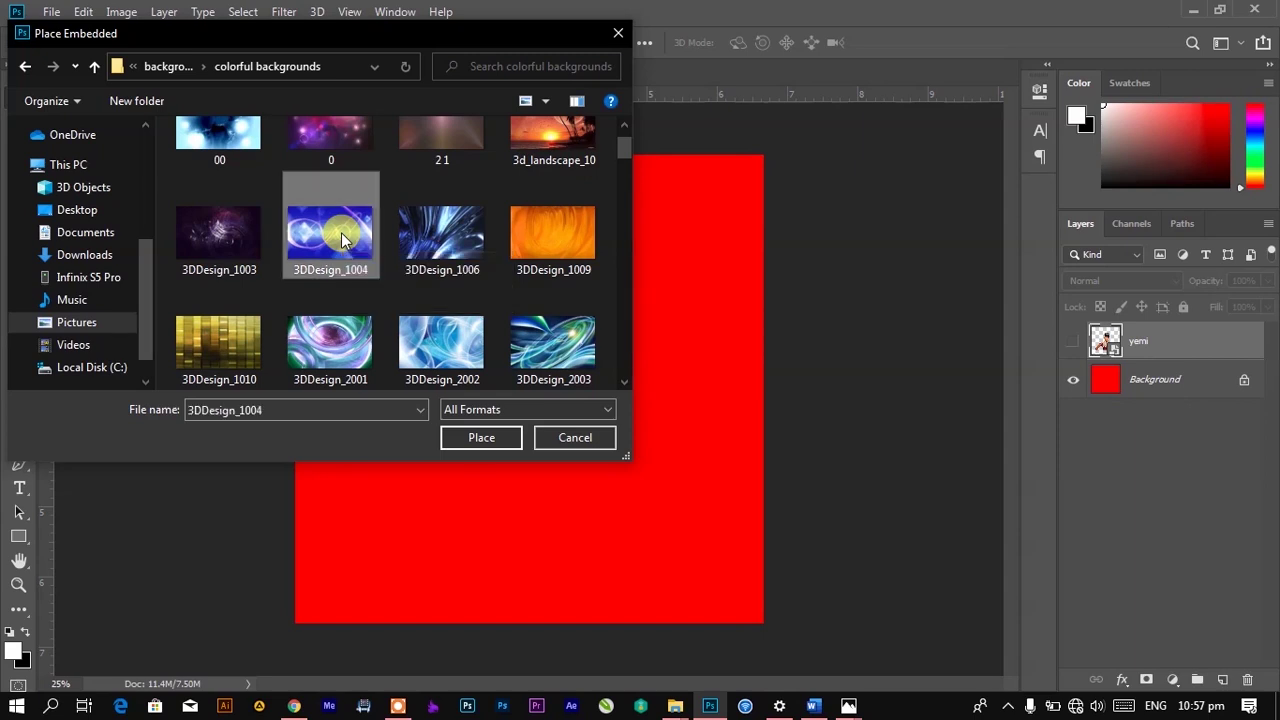
click(484, 440)
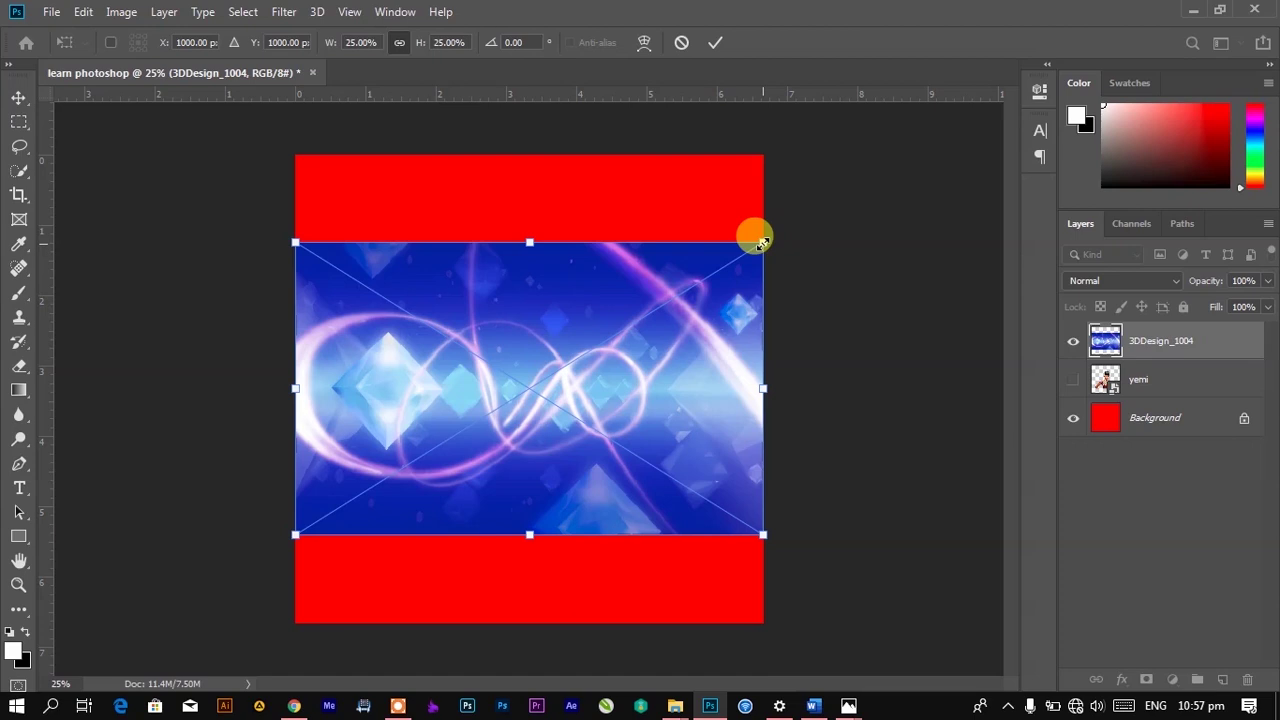
drag(760, 242, 920, 114)
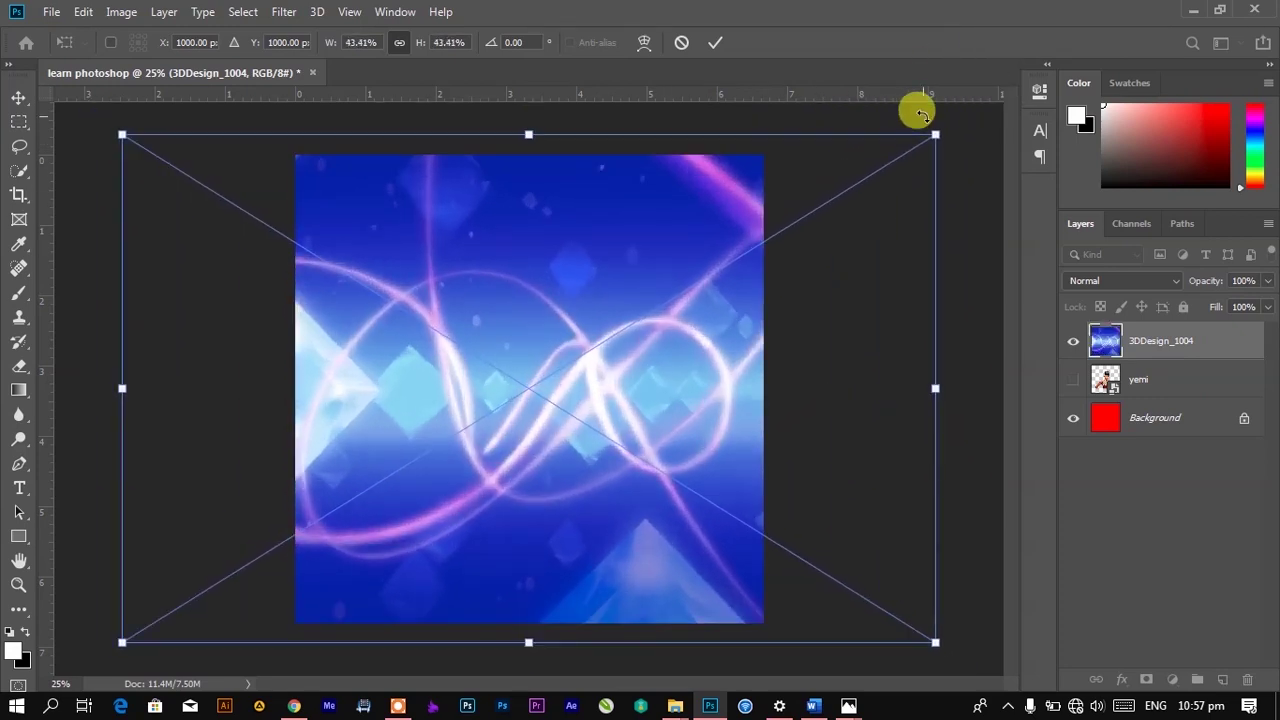
click(715, 44)
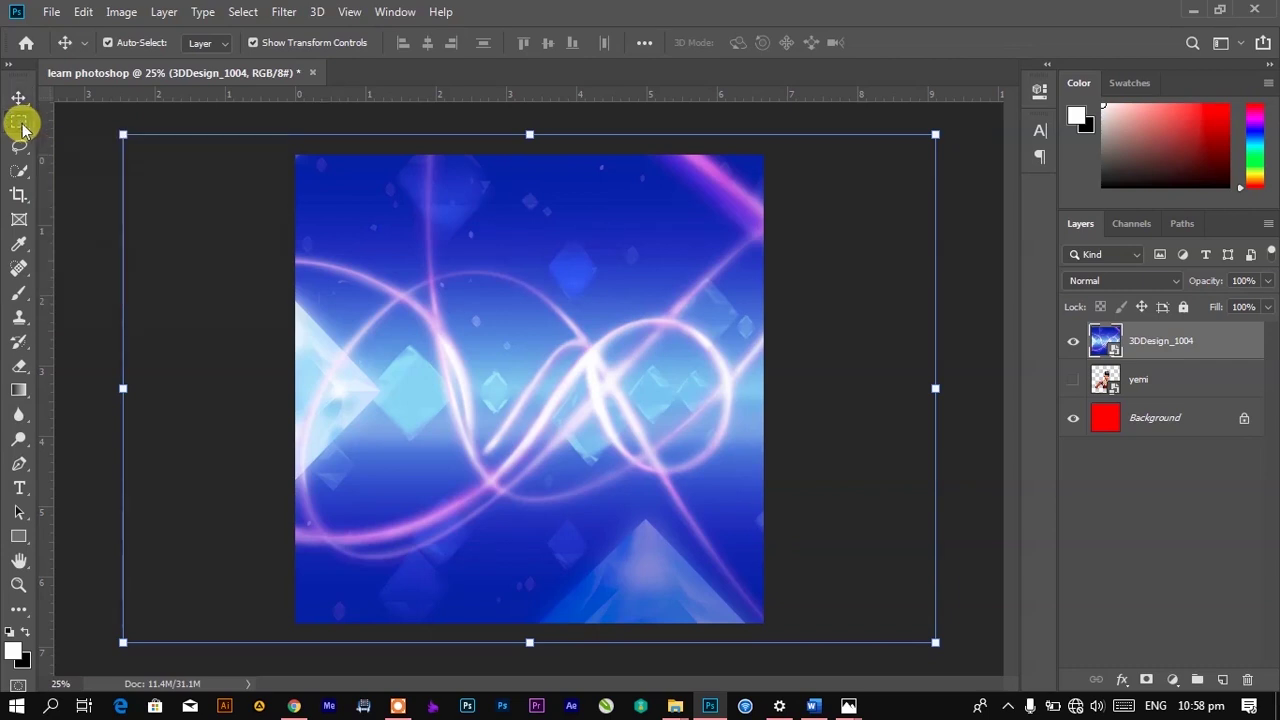
Select the upper part of the canvas with a full-width rectangular marquee and rasterize the 3DDesign_1004 layer
key(m)
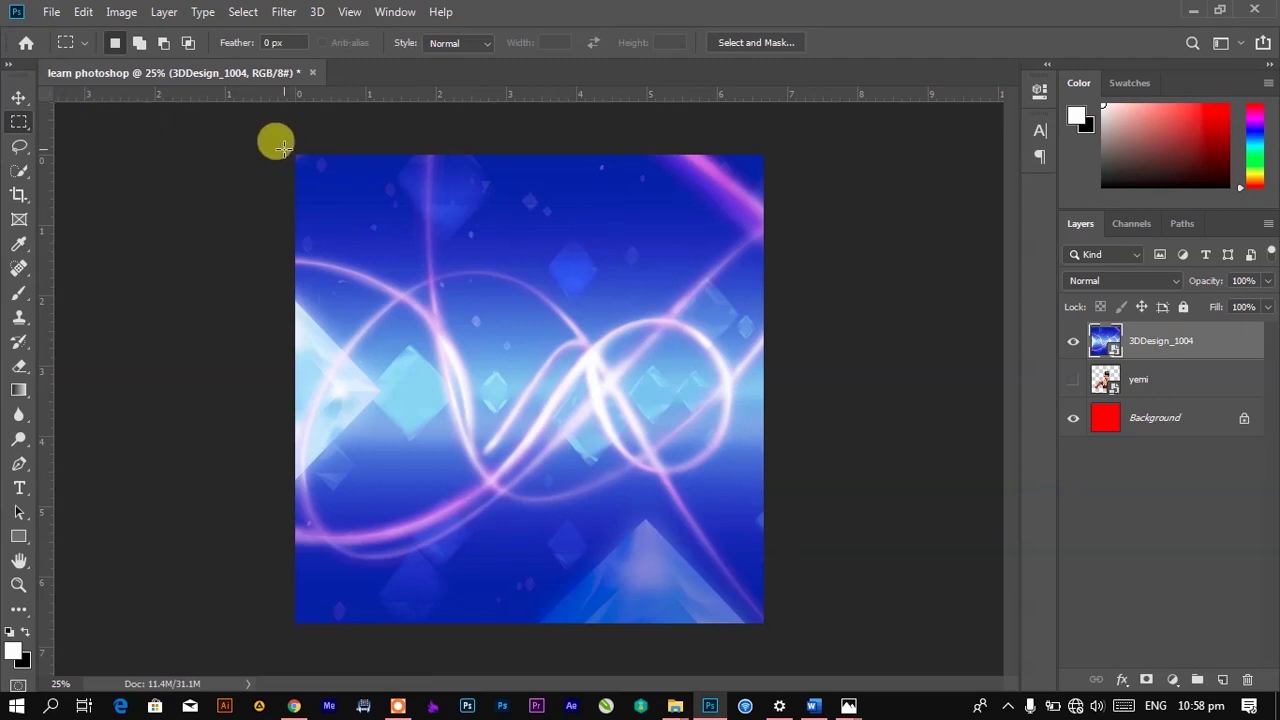
key(ctrl+a)
drag(766, 436, 766, 415)
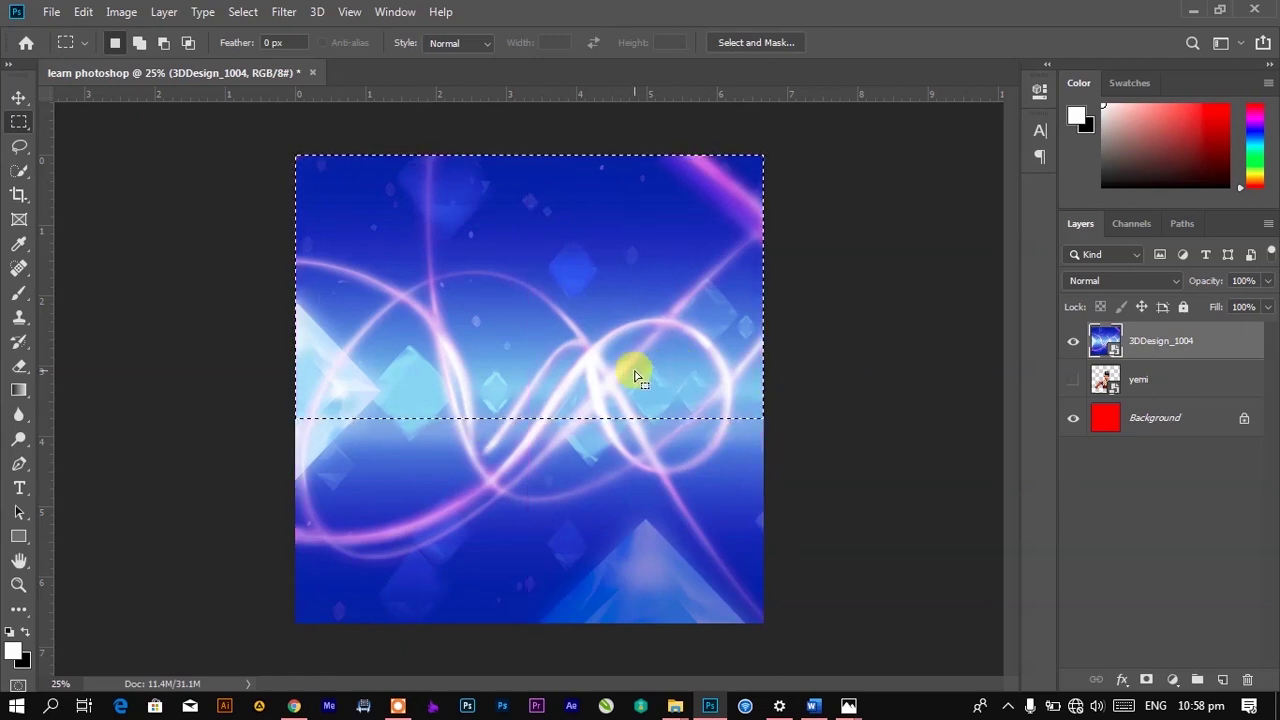
right_click(1195, 342)
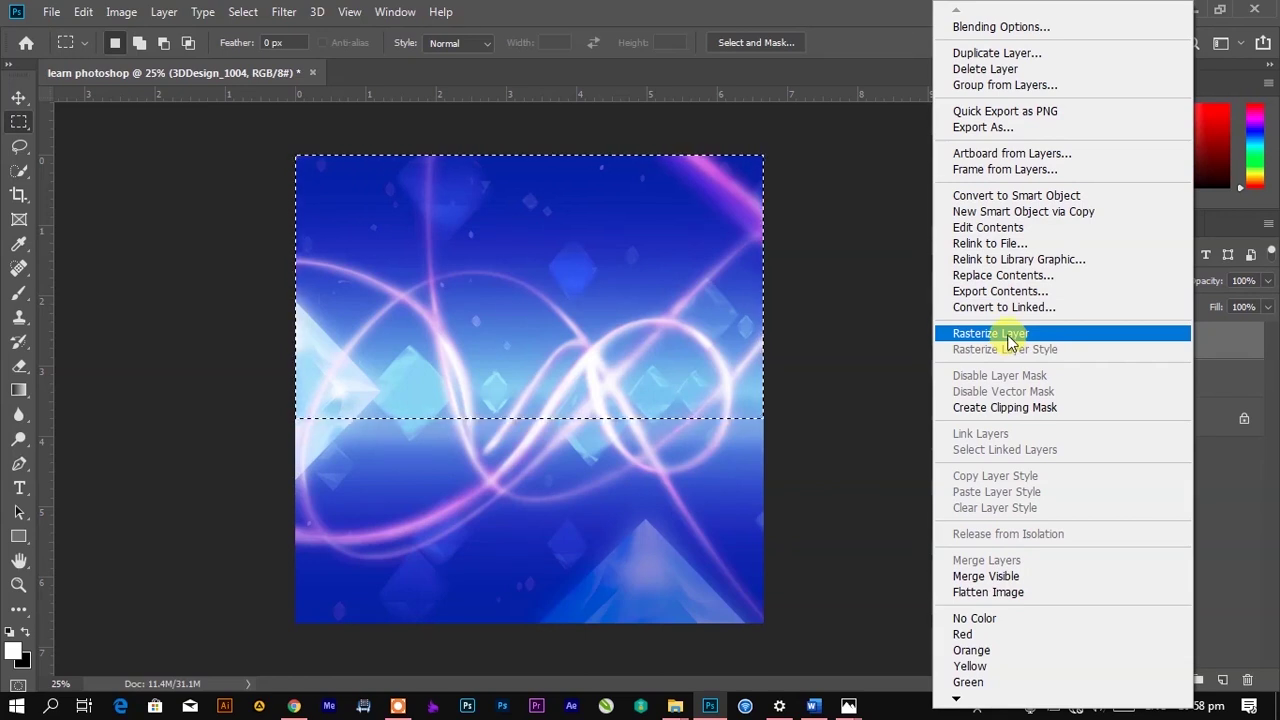
click(1008, 336)
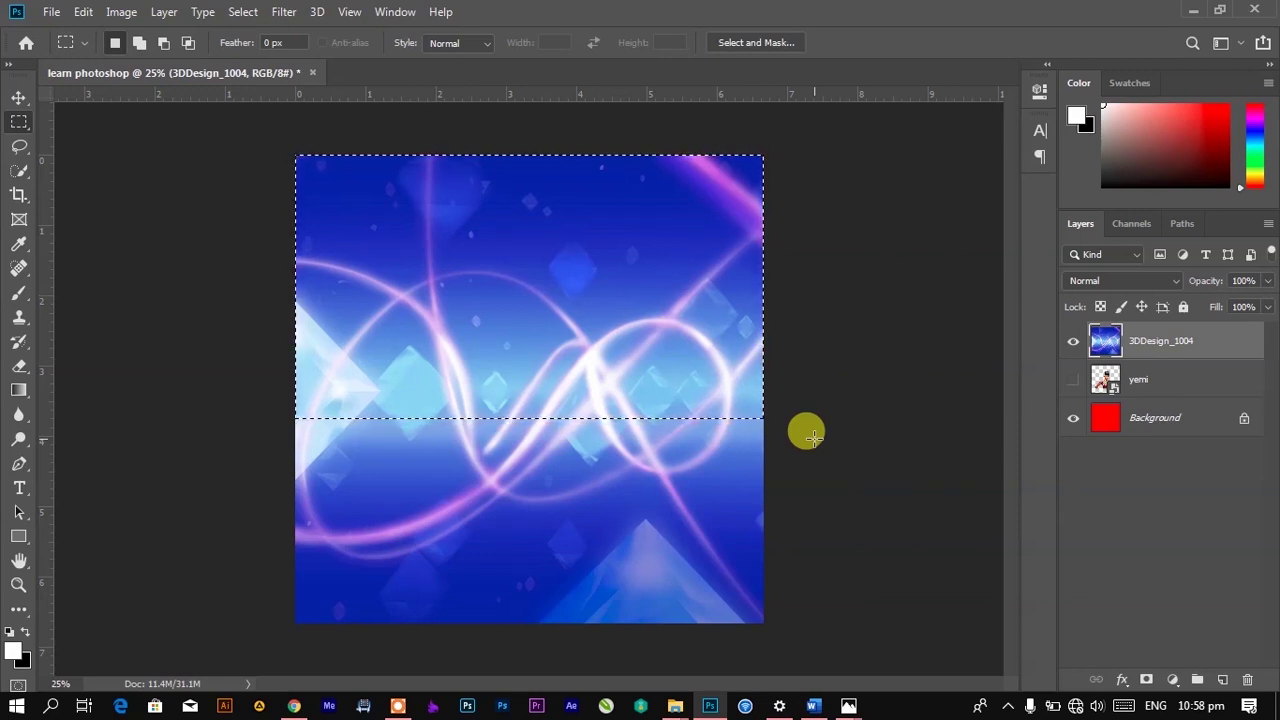
Delete the 3DDesign_1004 layer from the document
key(Delete)
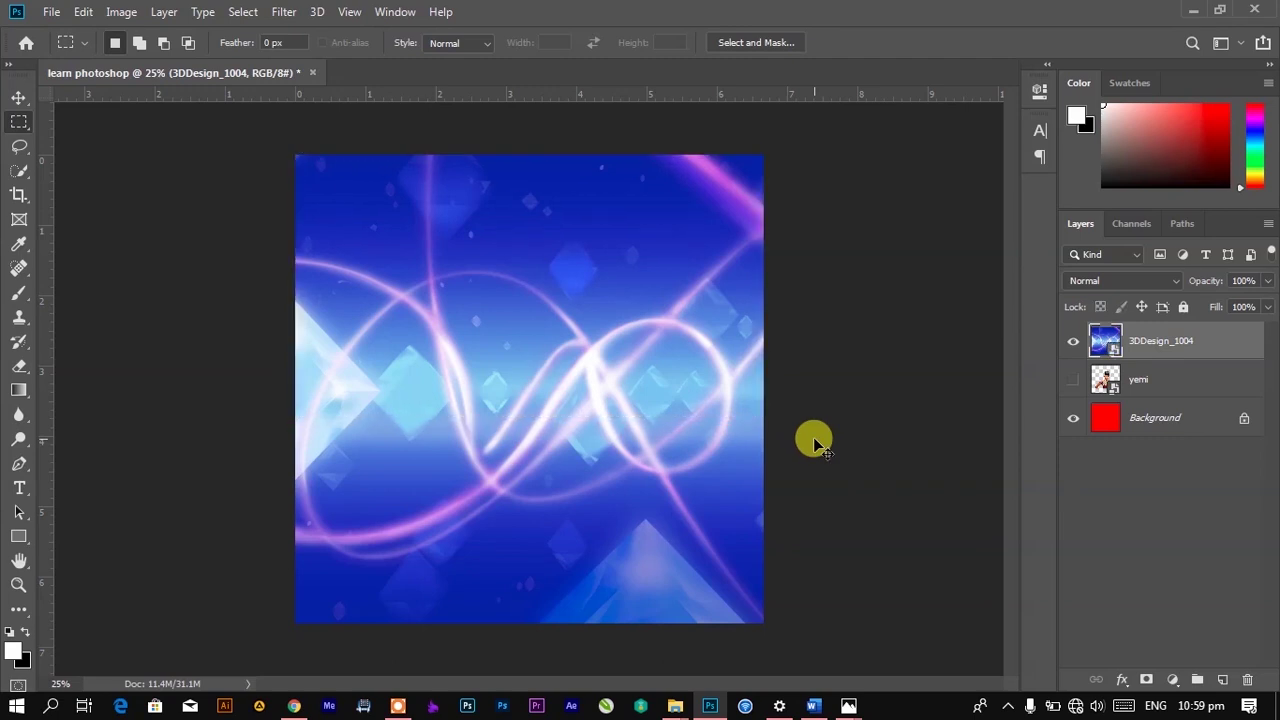
key(Delete)
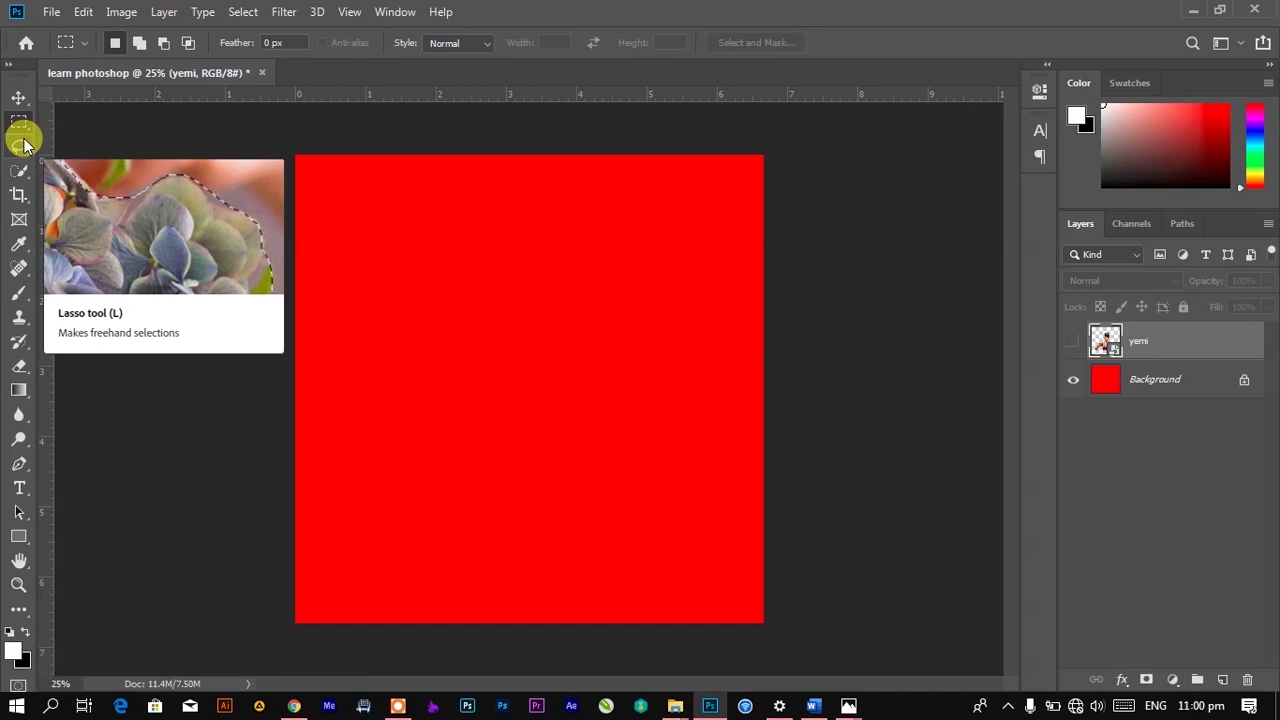
Start an embedded placement and open the girls on makeovers folder inside nk grafix's models folder
click(52, 13)
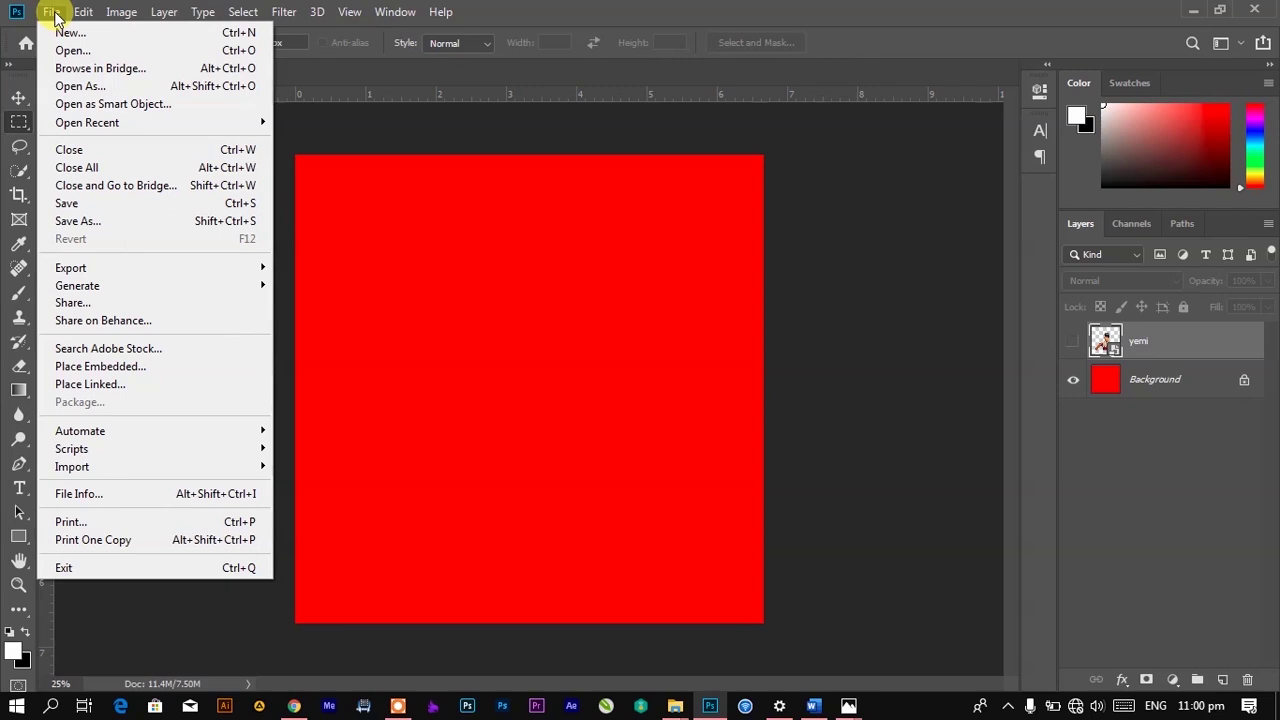
click(124, 368)
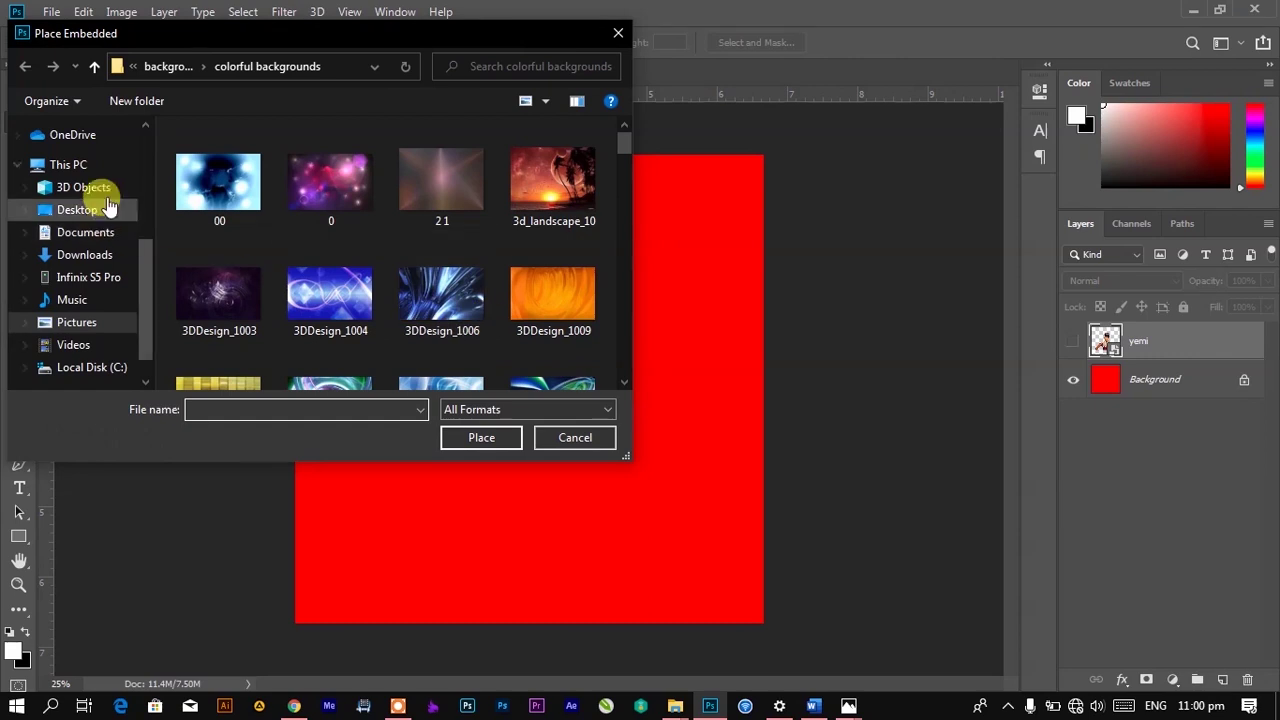
click(165, 67)
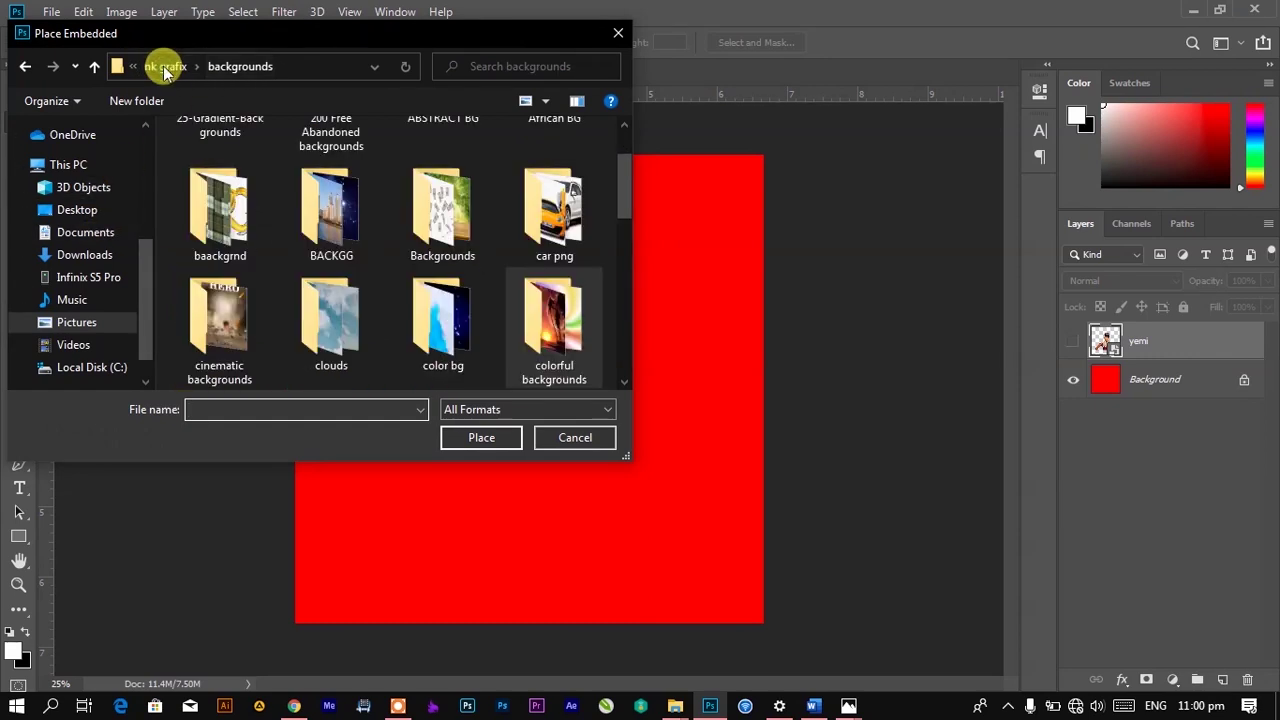
scroll(443, 210, up, 2)
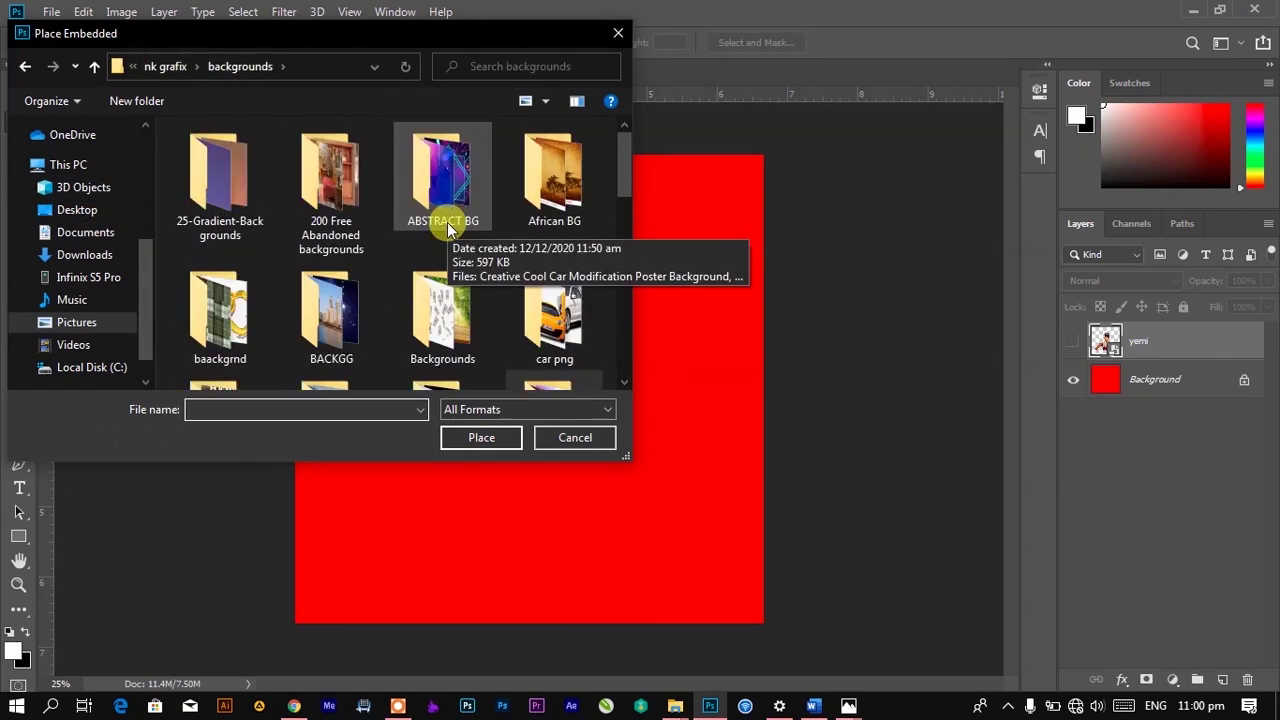
click(170, 66)
scroll(386, 329, down, 3)
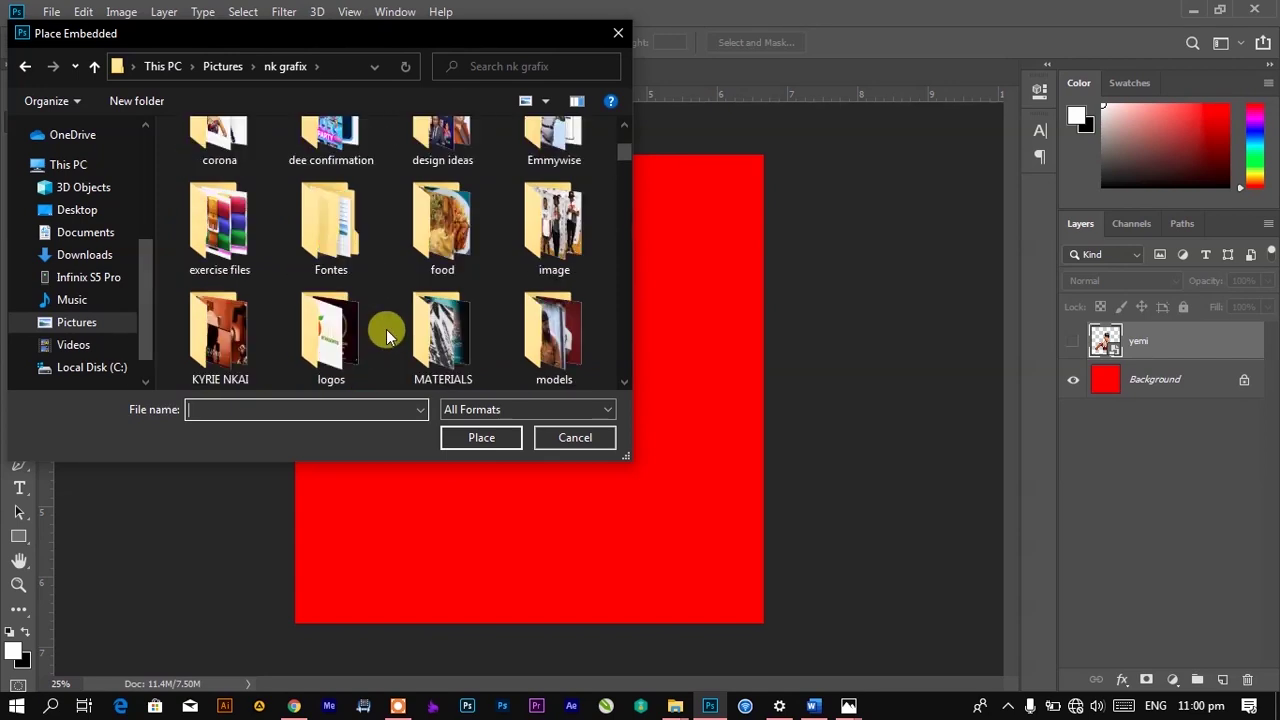
double_click(540, 330)
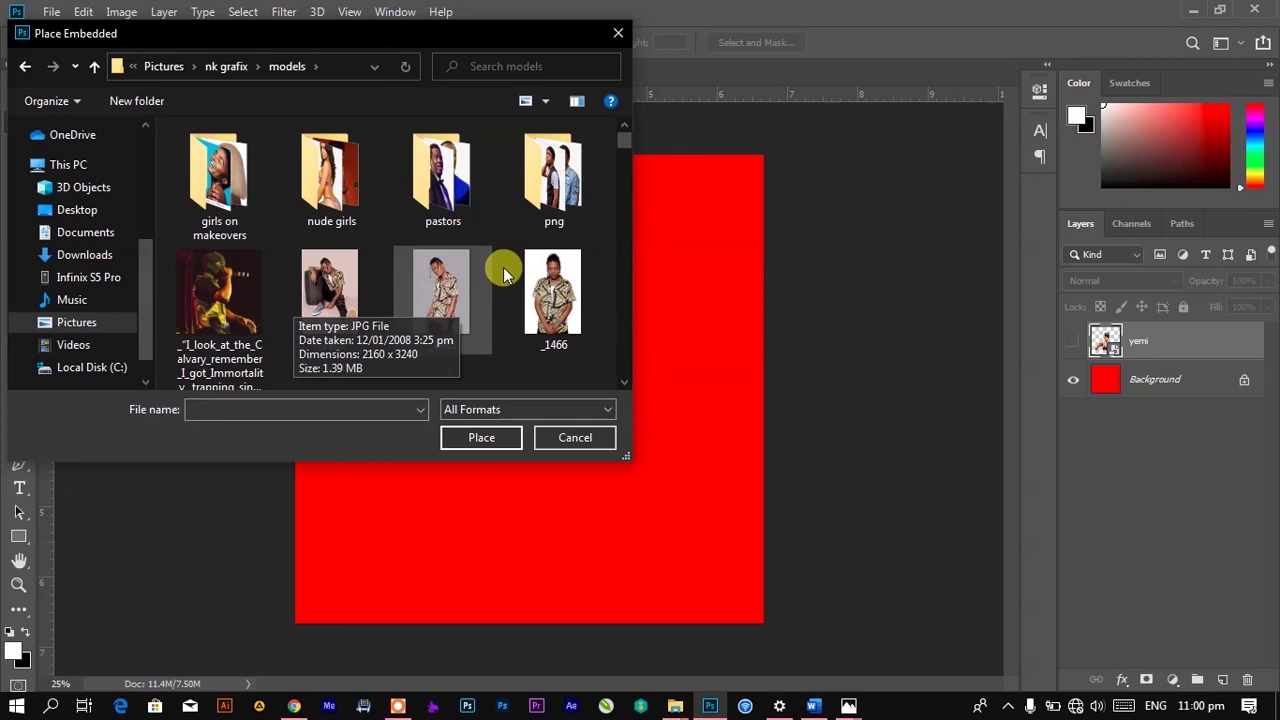
scroll(330, 300, down, 1)
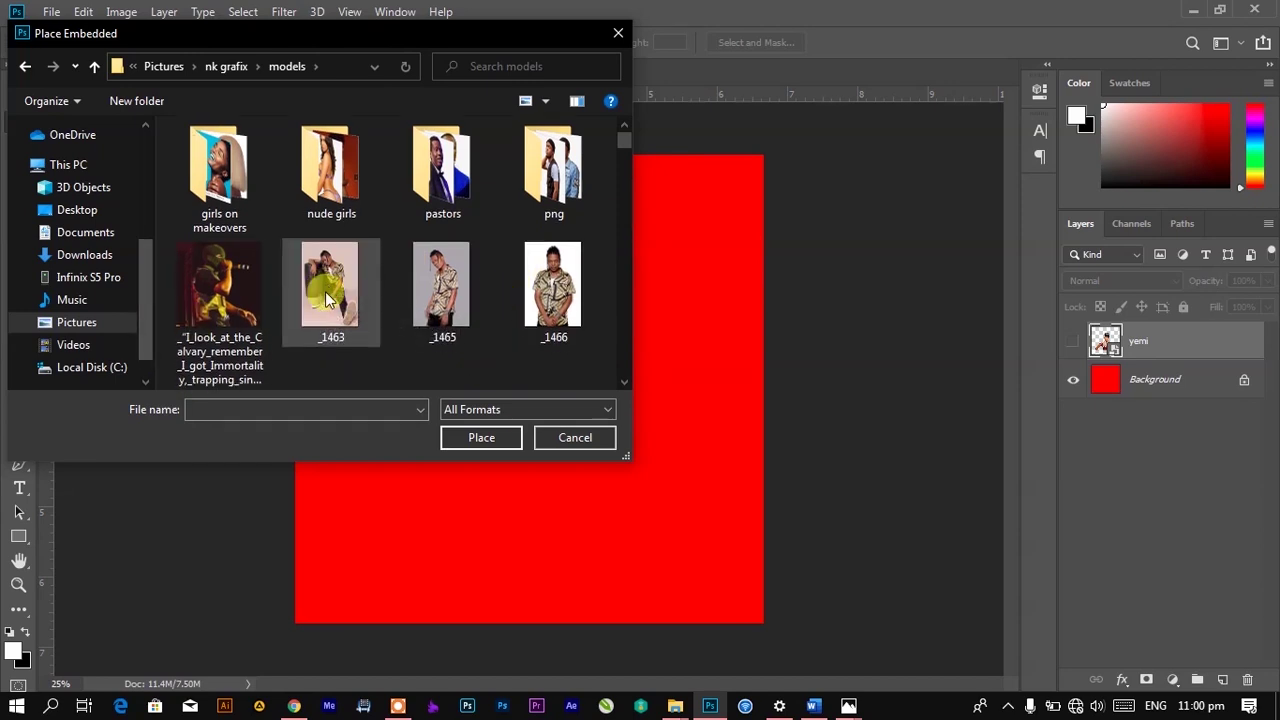
scroll(330, 300, down, 2)
scroll(214, 200, up, 3)
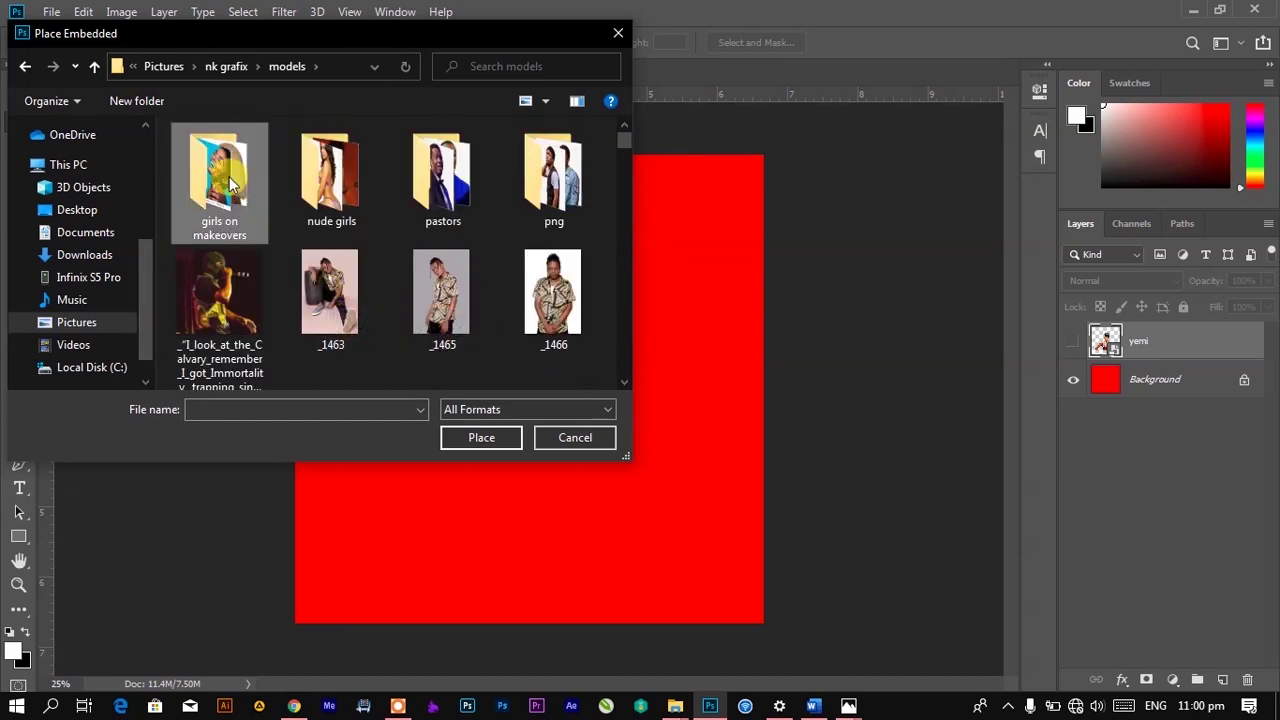
click(478, 437)
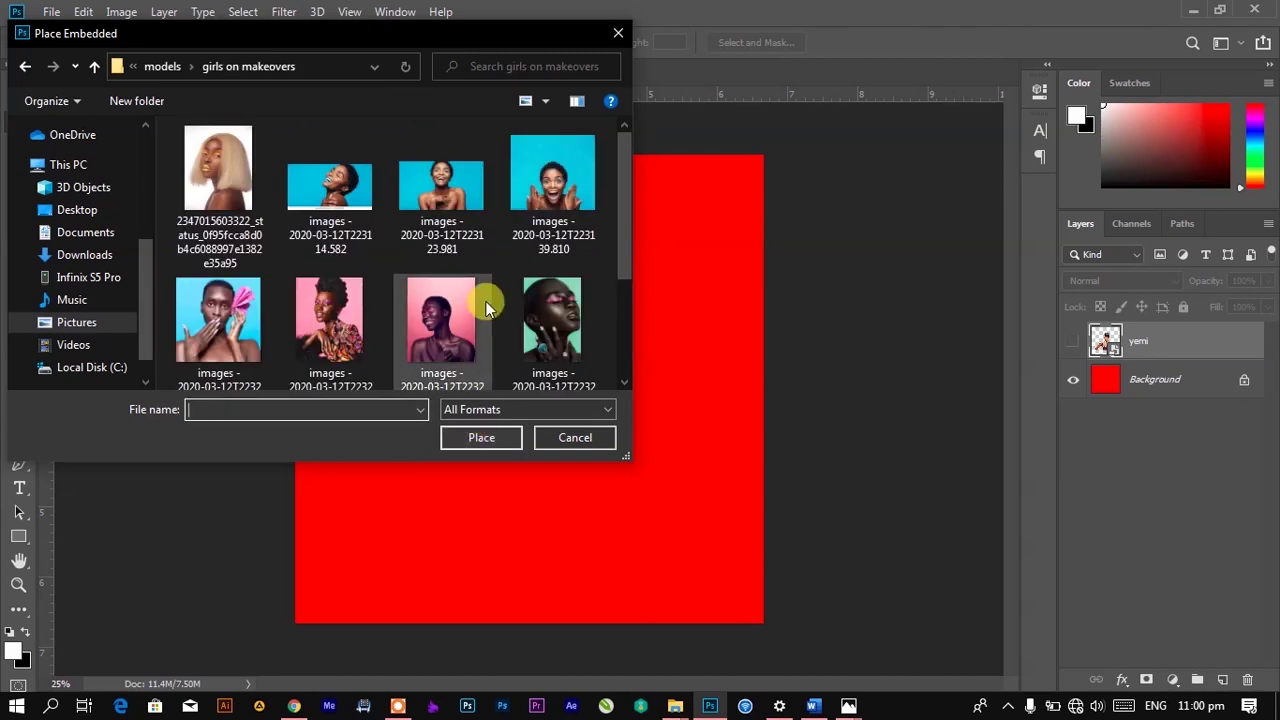
Place the image "images - 2020-03-12T223238.215" as an embedded file, scaled up slightly beyond the canvas height
click(451, 337)
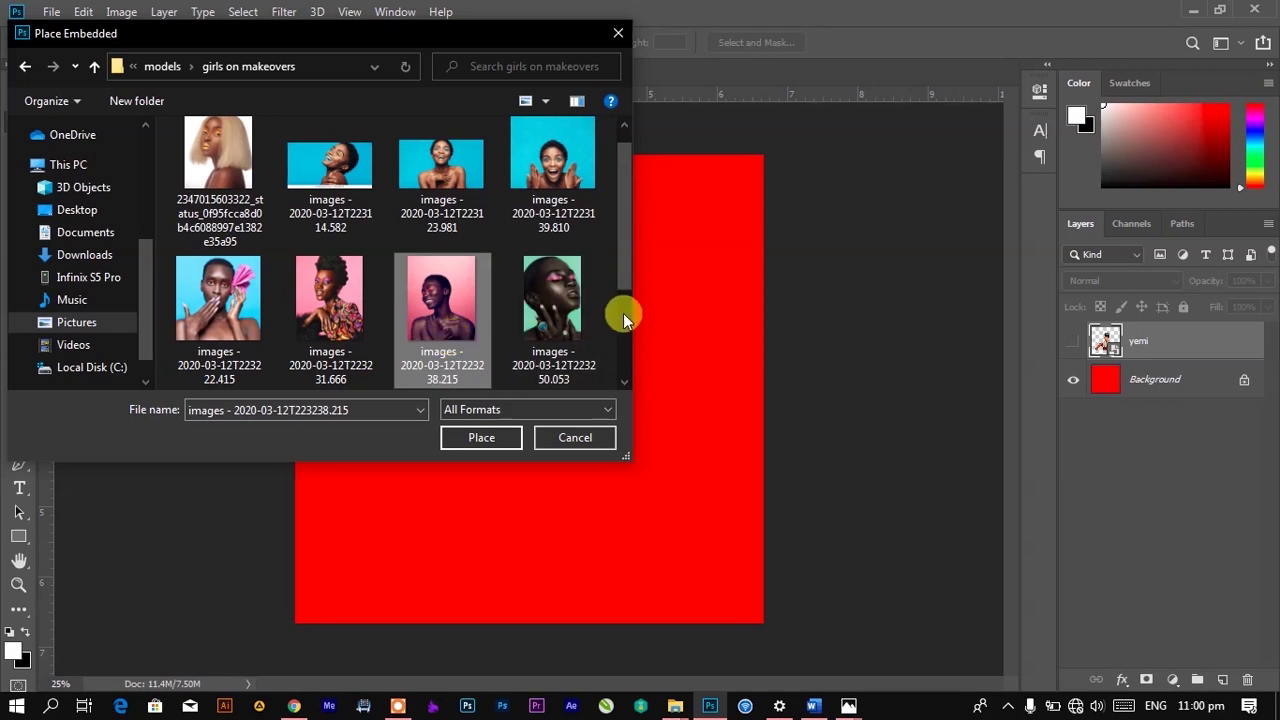
click(621, 382)
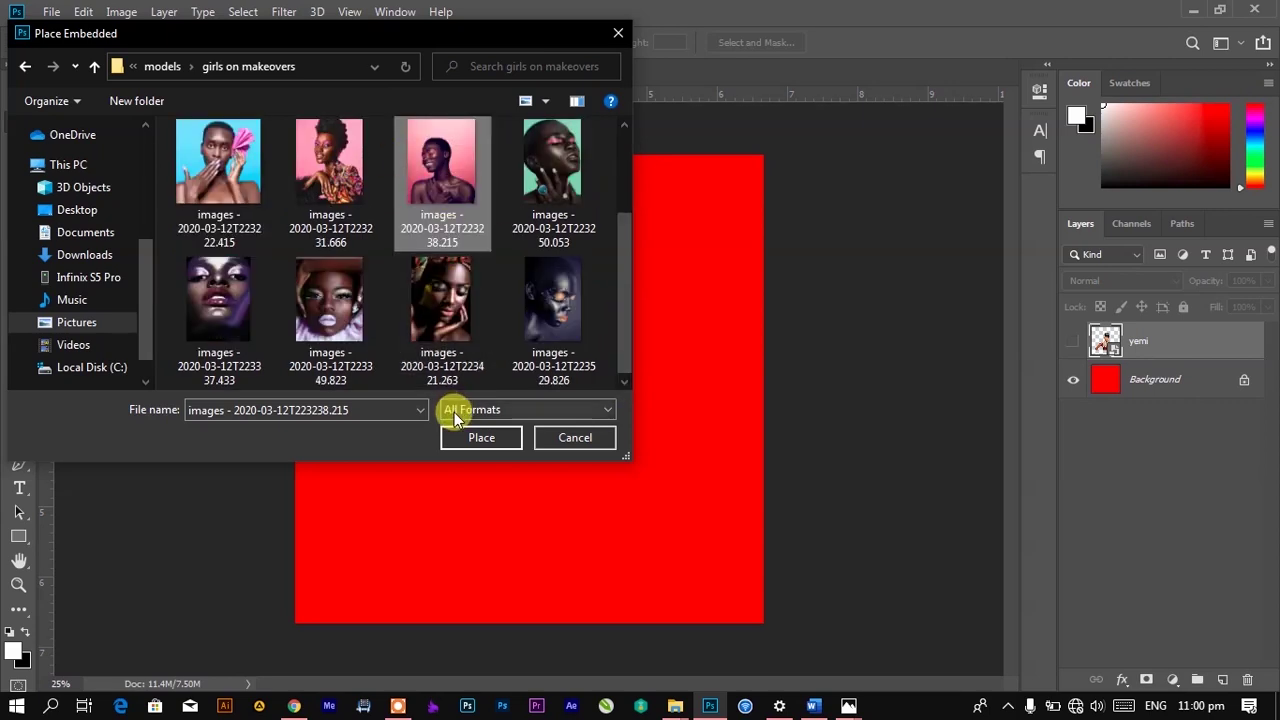
click(480, 437)
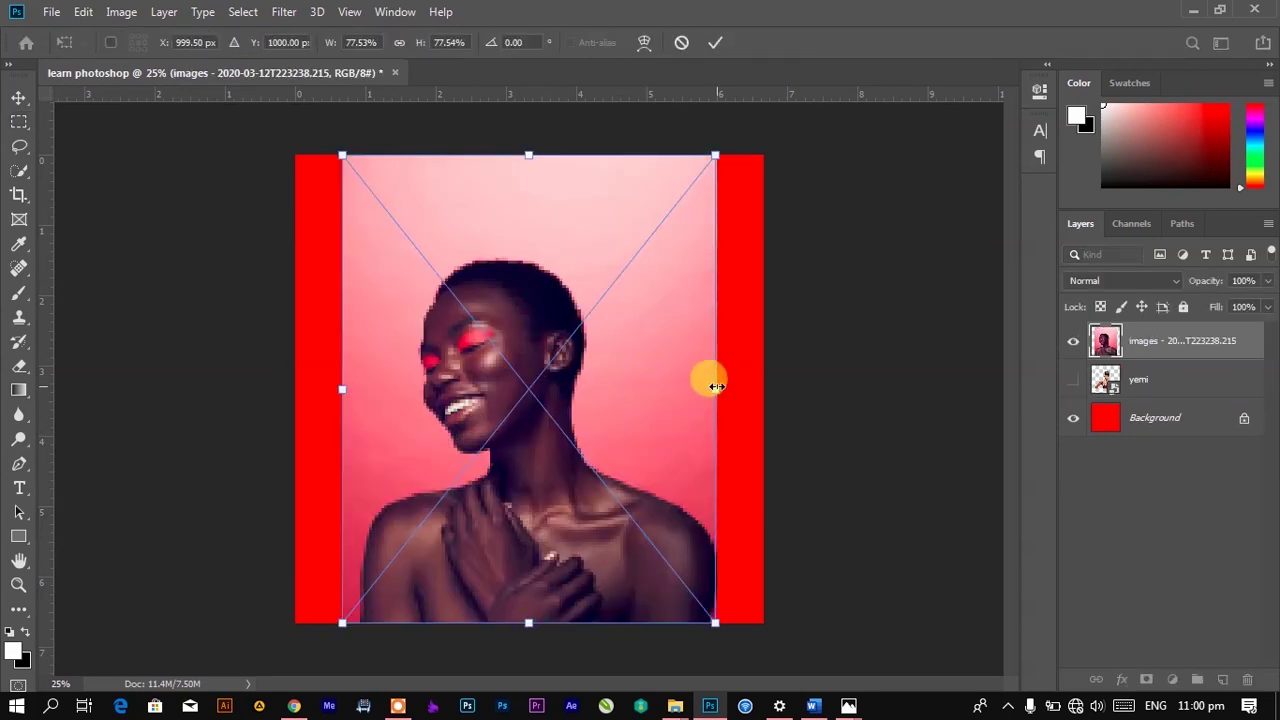
mouse_move(715, 386)
mouse_down()
mouse_move(737, 366)
mouse_move(770, 384)
mouse_move(666, 374)
mouse_move(721, 375)
mouse_up()
click(720, 43)
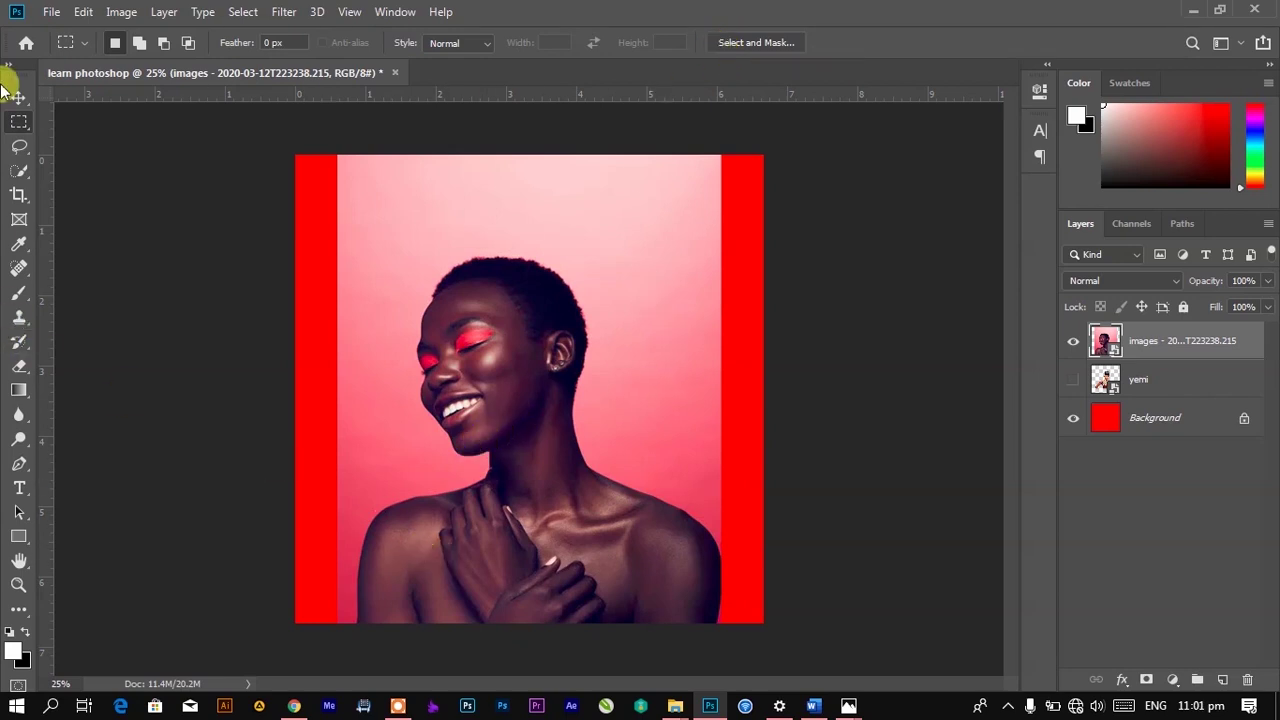
Examine the placed portrait at different magnifications, from the whole canvas to the shoulders and hands
click(14, 150)
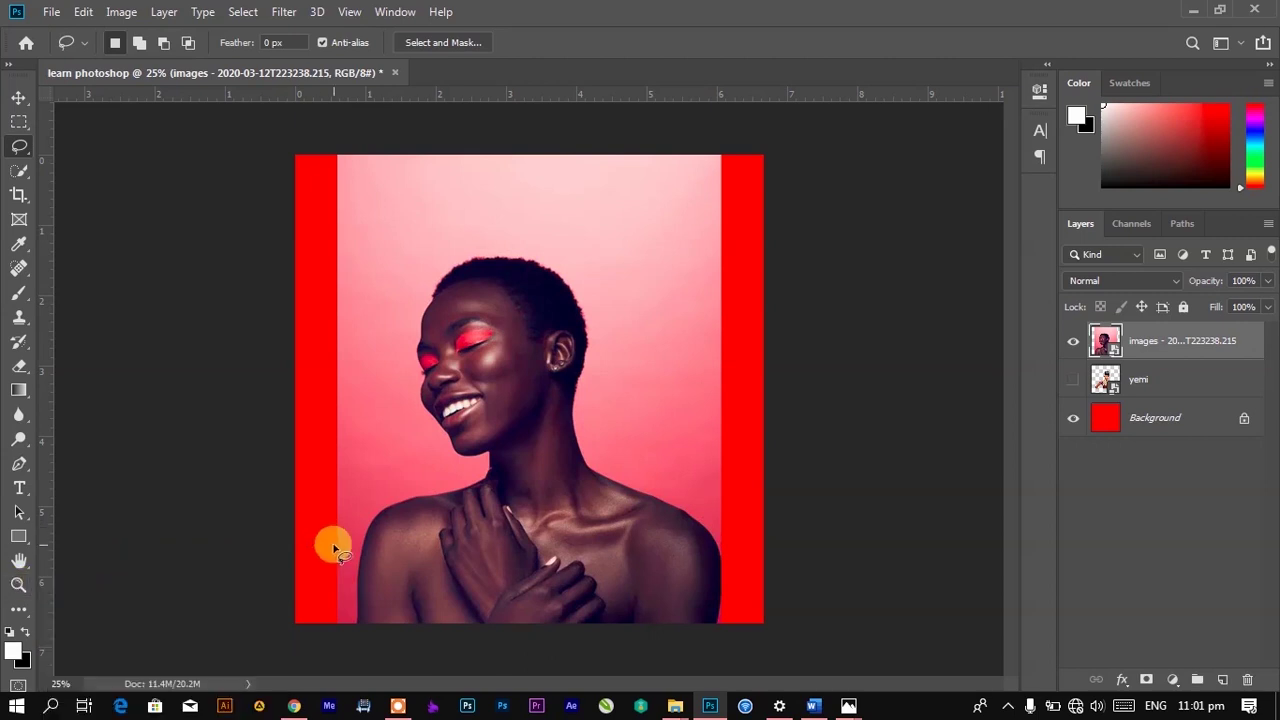
key(z)
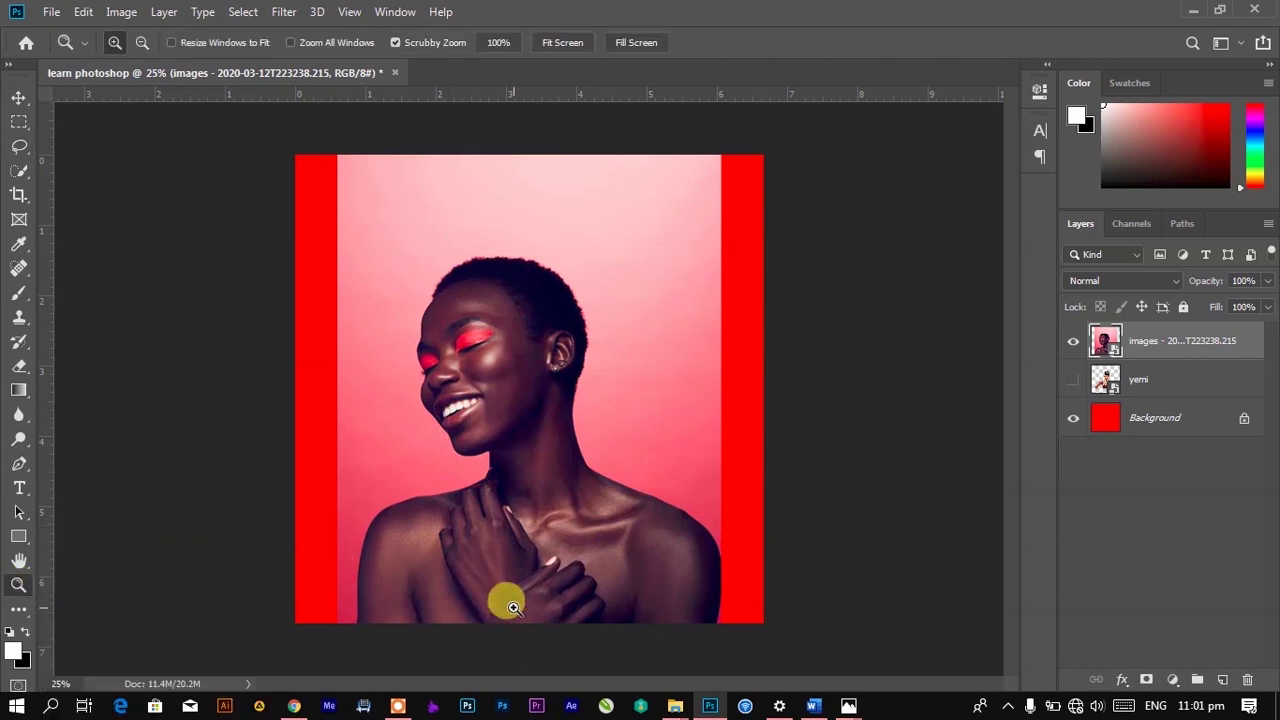
click(449, 609)
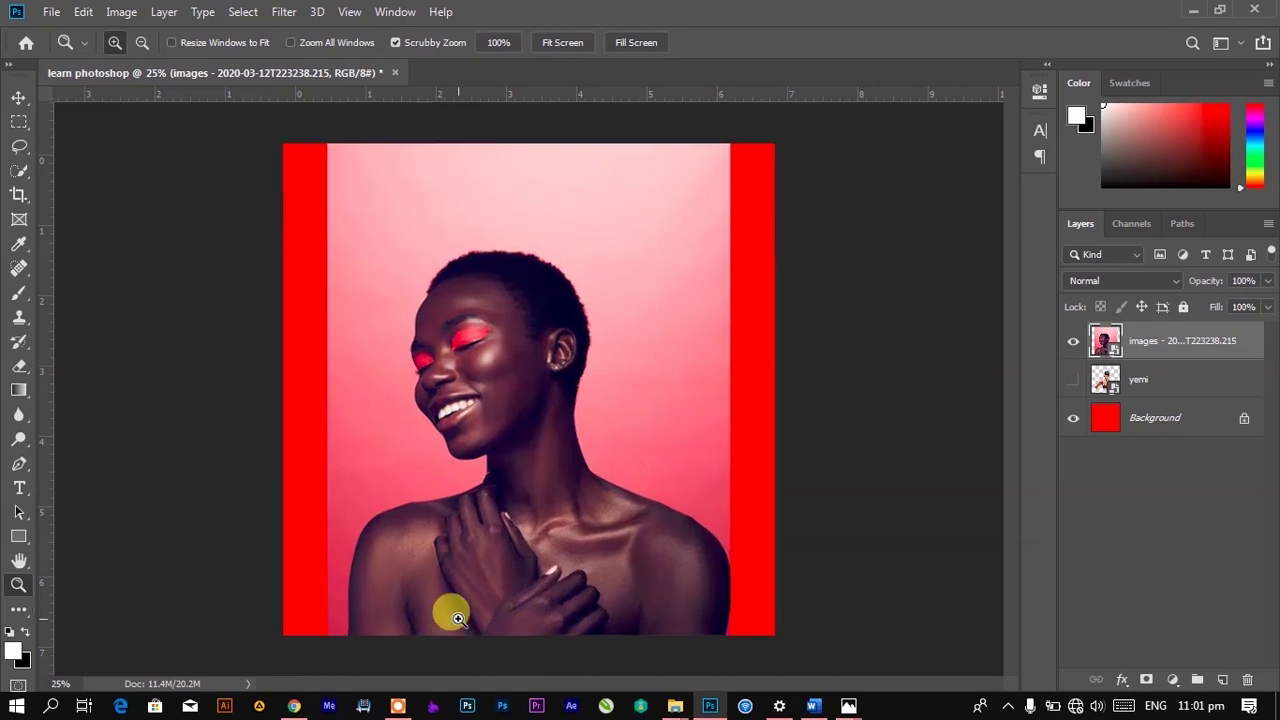
scroll(366, 614, down, 3)
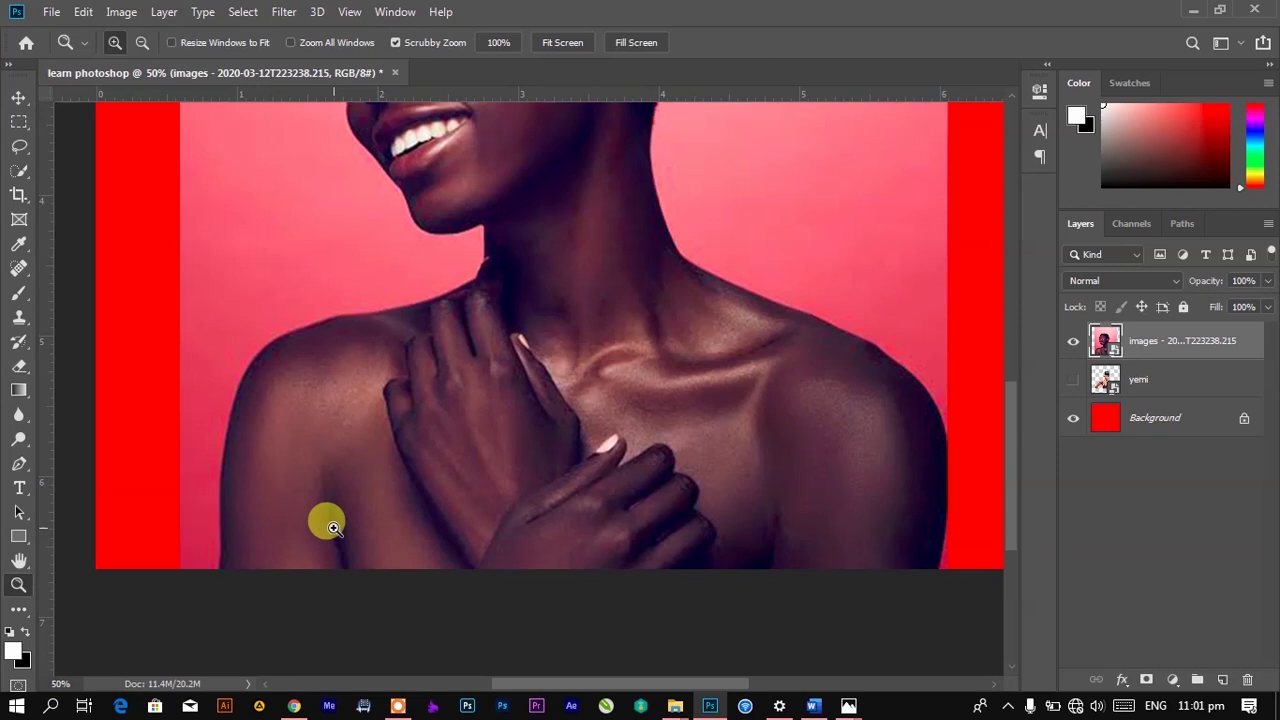
key(alt)
alt+click(356, 479)
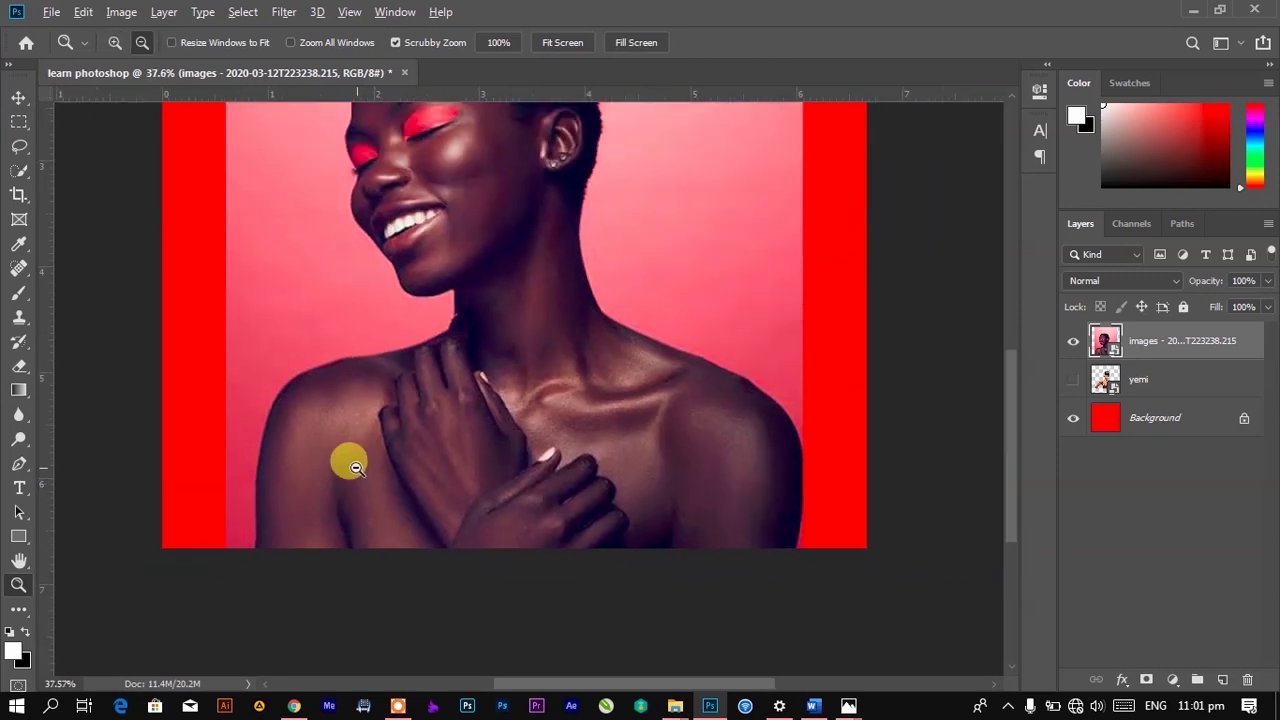
alt+click(356, 468)
scroll(356, 468, down, 2)
scroll(356, 468, up, 4)
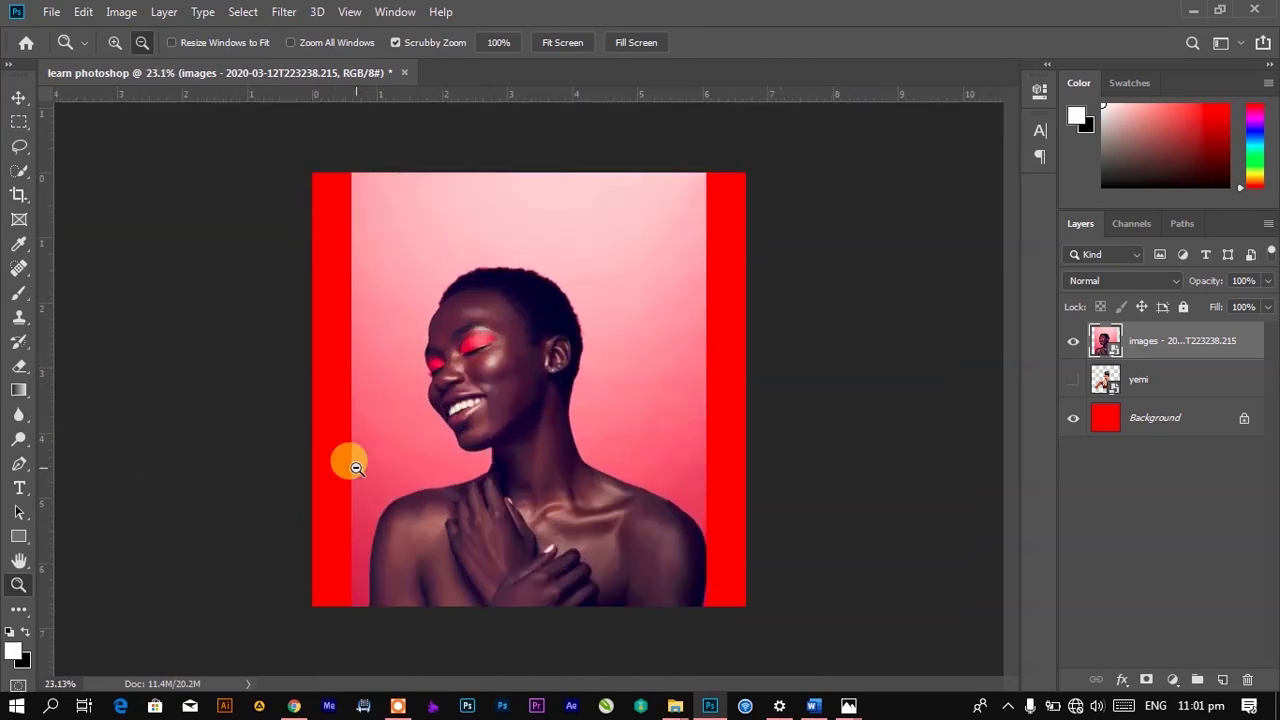
scroll(356, 468, up, 2)
scroll(614, 466, down, 3)
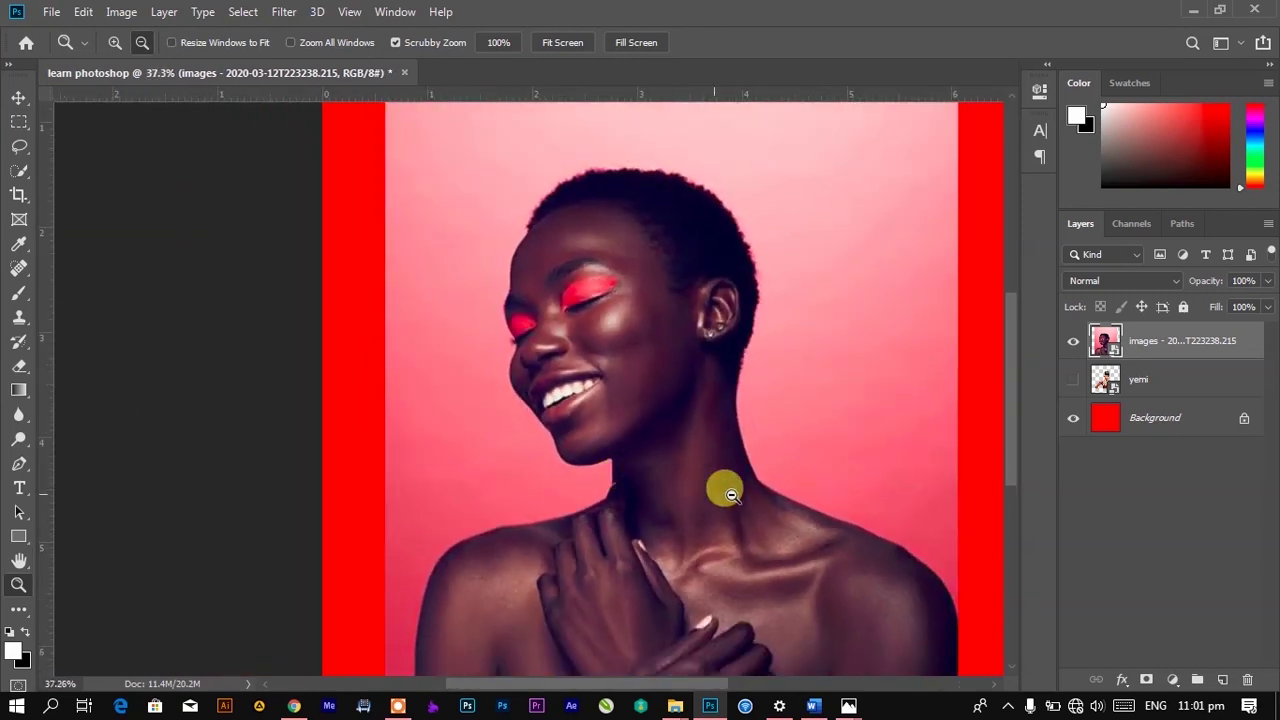
scroll(777, 566, up, 3)
scroll(766, 543, down, 2)
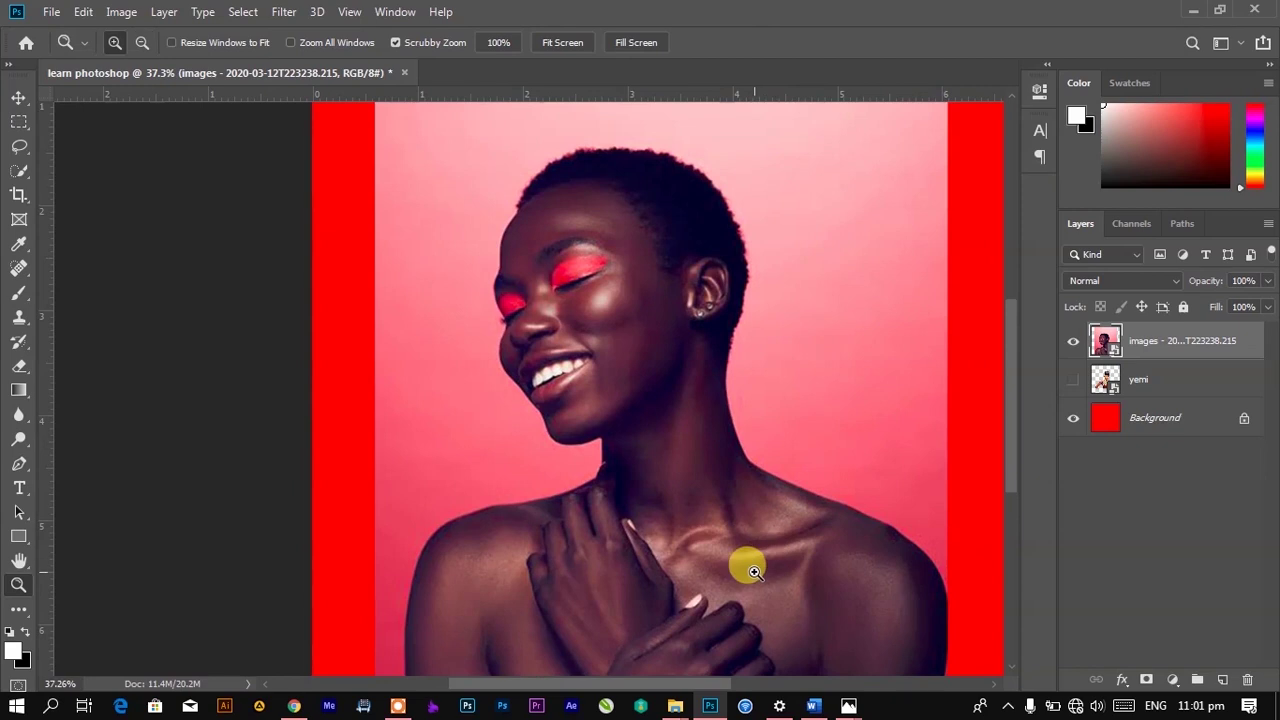
scroll(714, 457, right, 3)
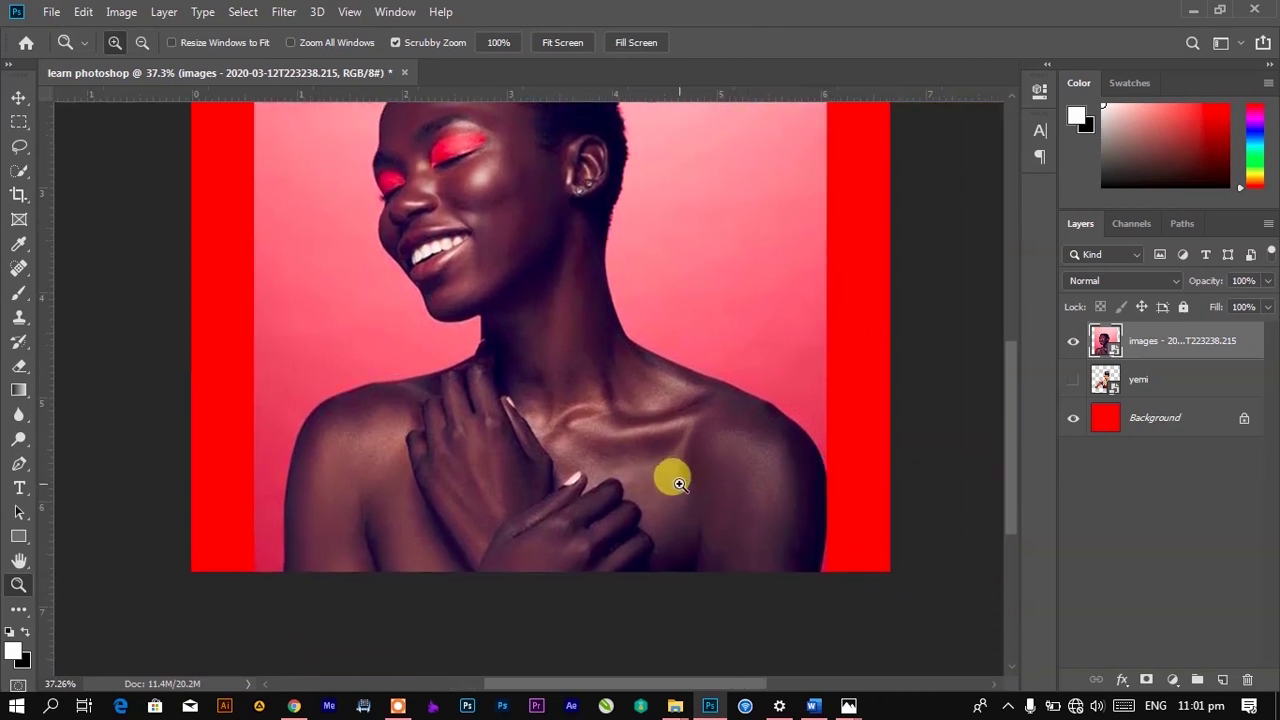
Trace a freehand Lasso selection around the pink backdrop beside the portrait's left-hand shoulder, following the arm's outer edge
click(20, 148)
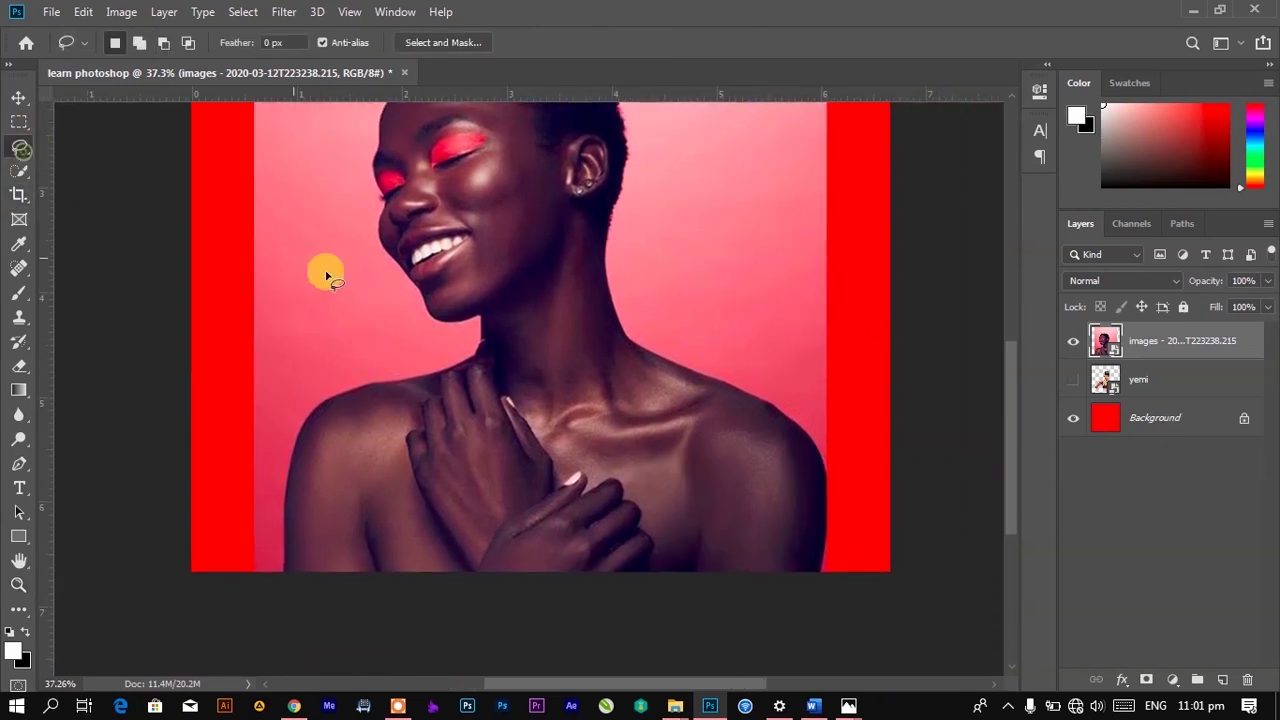
scroll(306, 551, up, 5)
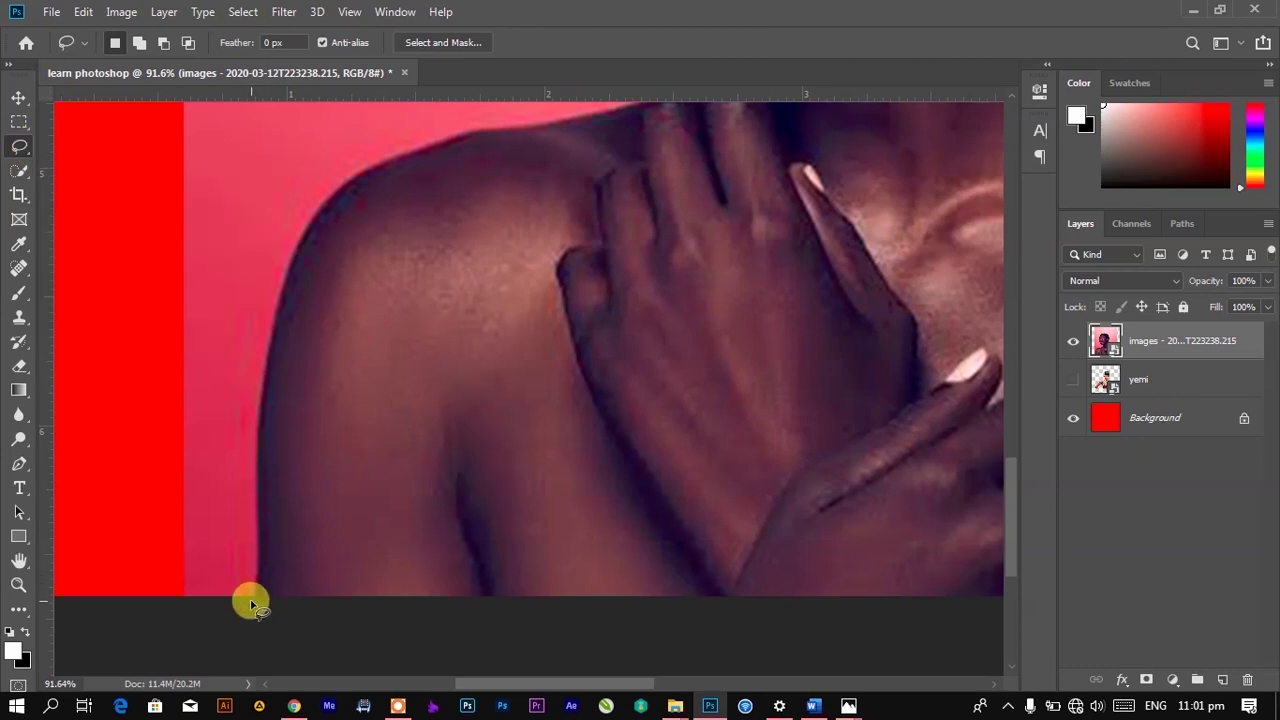
mouse_move(254, 596)
mouse_down()
mouse_move(258, 405)
mouse_move(289, 267)
mouse_move(332, 193)
mouse_move(458, 138)
mouse_up()
mouse_move(257, 600)
mouse_down()
mouse_move(254, 546)
mouse_move(263, 554)
mouse_move(250, 595)
mouse_move(241, 590)
mouse_move(254, 600)
mouse_move(262, 570)
mouse_move(243, 597)
mouse_move(254, 598)
mouse_move(256, 502)
mouse_up()
mouse_move(255, 438)
mouse_down()
mouse_move(289, 261)
mouse_move(318, 202)
mouse_move(363, 158)
mouse_move(357, 187)
mouse_move(355, 174)
mouse_move(293, 250)
mouse_move(270, 313)
mouse_move(253, 410)
mouse_move(254, 611)
mouse_move(224, 616)
mouse_move(137, 609)
mouse_move(102, 543)
mouse_move(78, 351)
mouse_move(91, 145)
mouse_move(131, 105)
mouse_move(184, 82)
mouse_move(356, 101)
mouse_move(377, 163)
mouse_up()
click(363, 160)
click(380, 176)
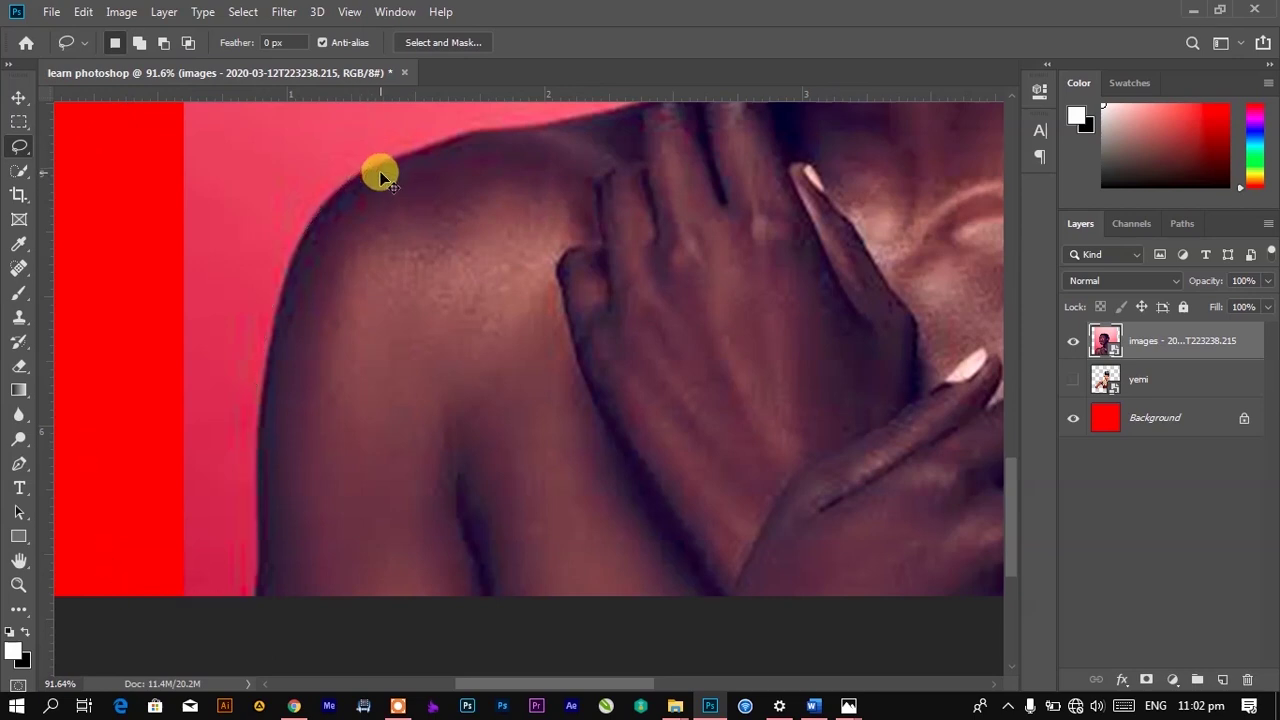
mouse_move(353, 180)
mouse_down()
mouse_move(274, 314)
mouse_move(254, 441)
mouse_move(256, 603)
mouse_move(228, 612)
mouse_move(151, 577)
mouse_move(146, 549)
mouse_move(143, 234)
mouse_move(173, 70)
mouse_move(236, 33)
mouse_move(379, 37)
mouse_move(391, 113)
mouse_move(357, 180)
mouse_move(326, 184)
mouse_up()
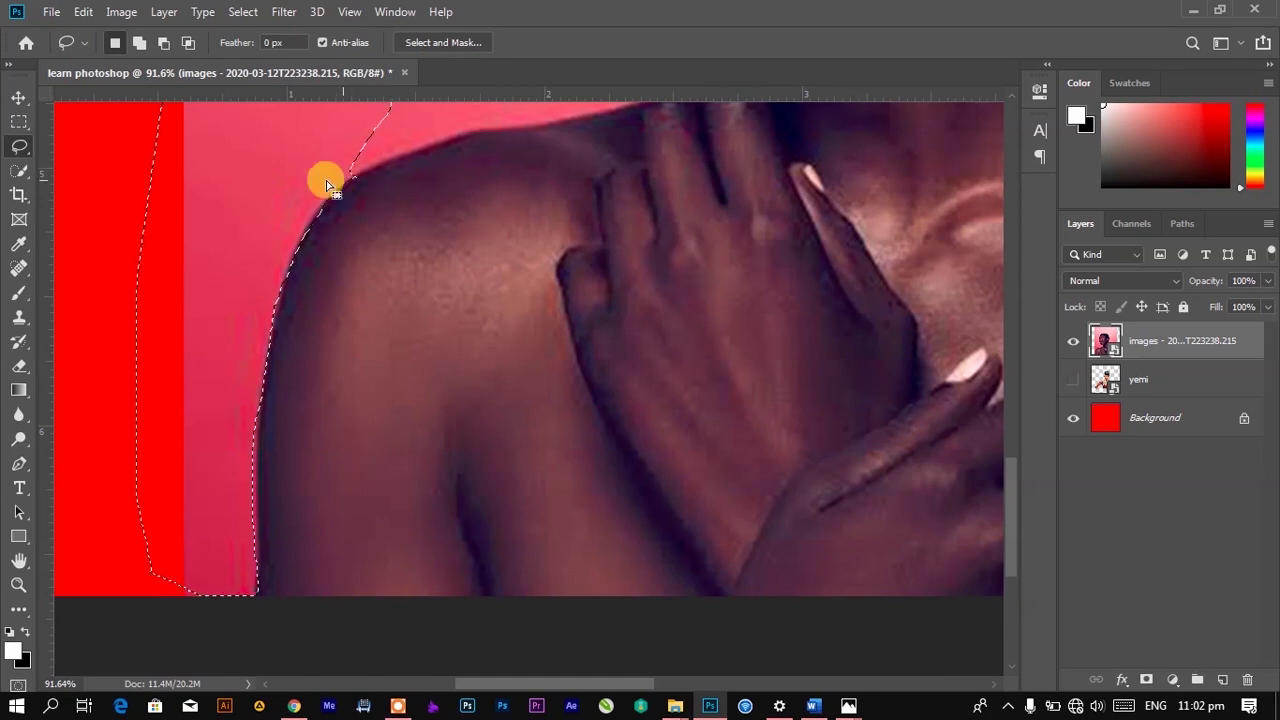
Rasterize the portrait layer, delete the selected backdrop beside the shoulder and clear the selection
right_click(1199, 341)
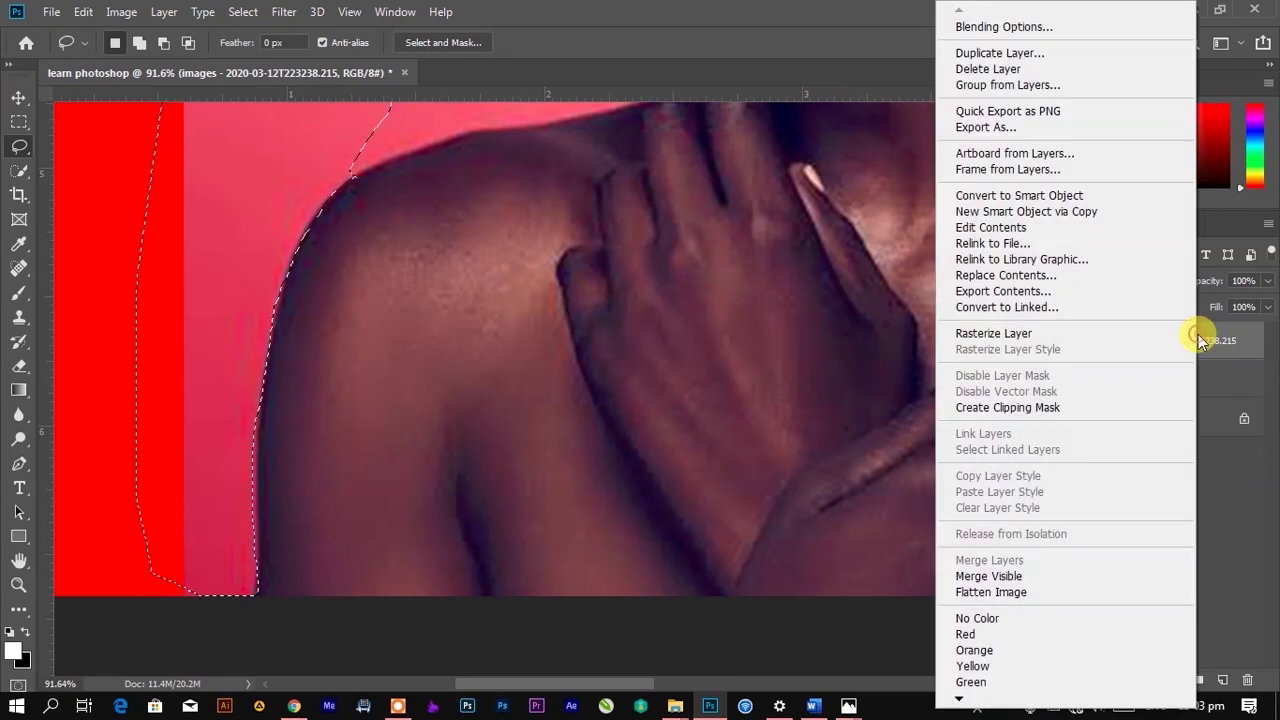
click(1035, 334)
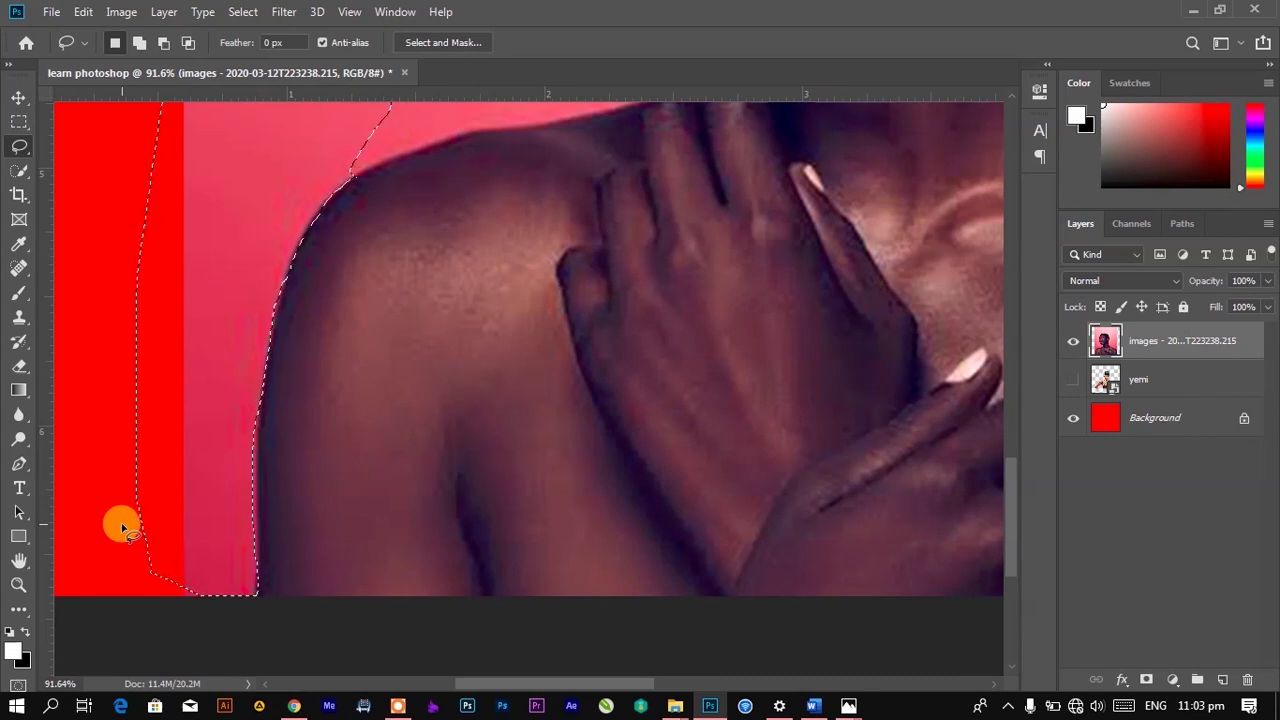
key(Delete)
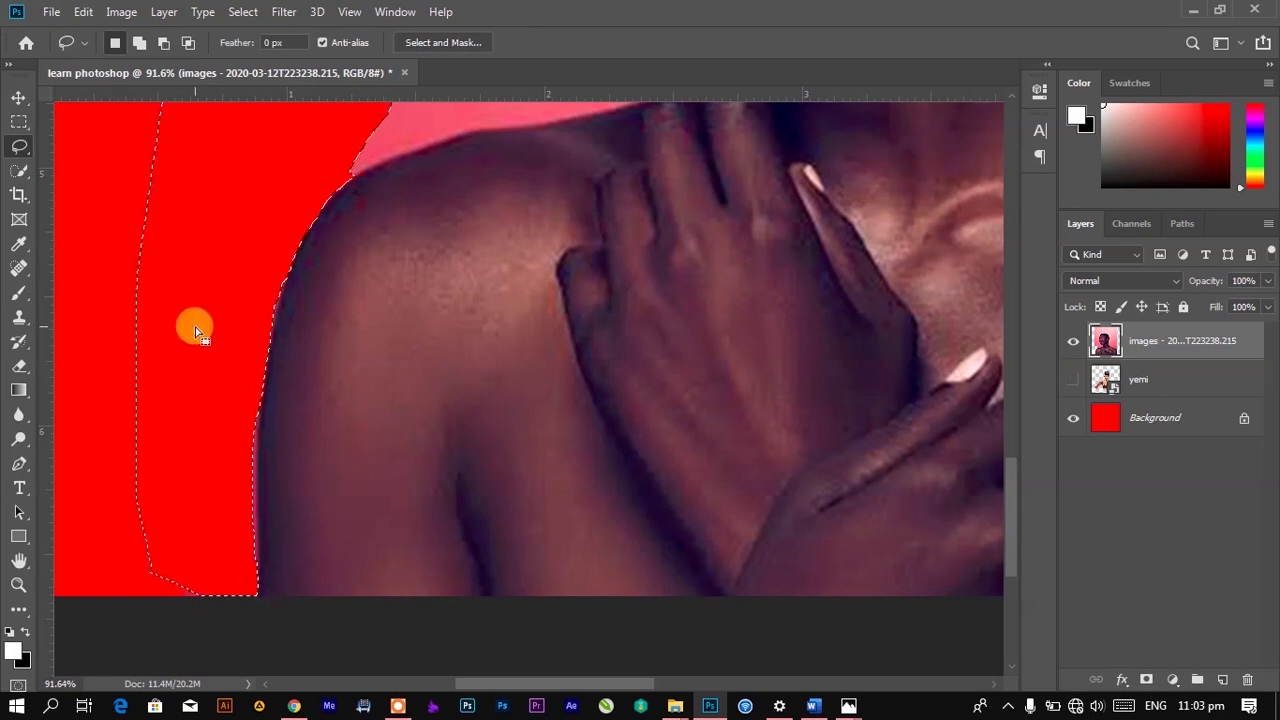
key(ctrl+d)
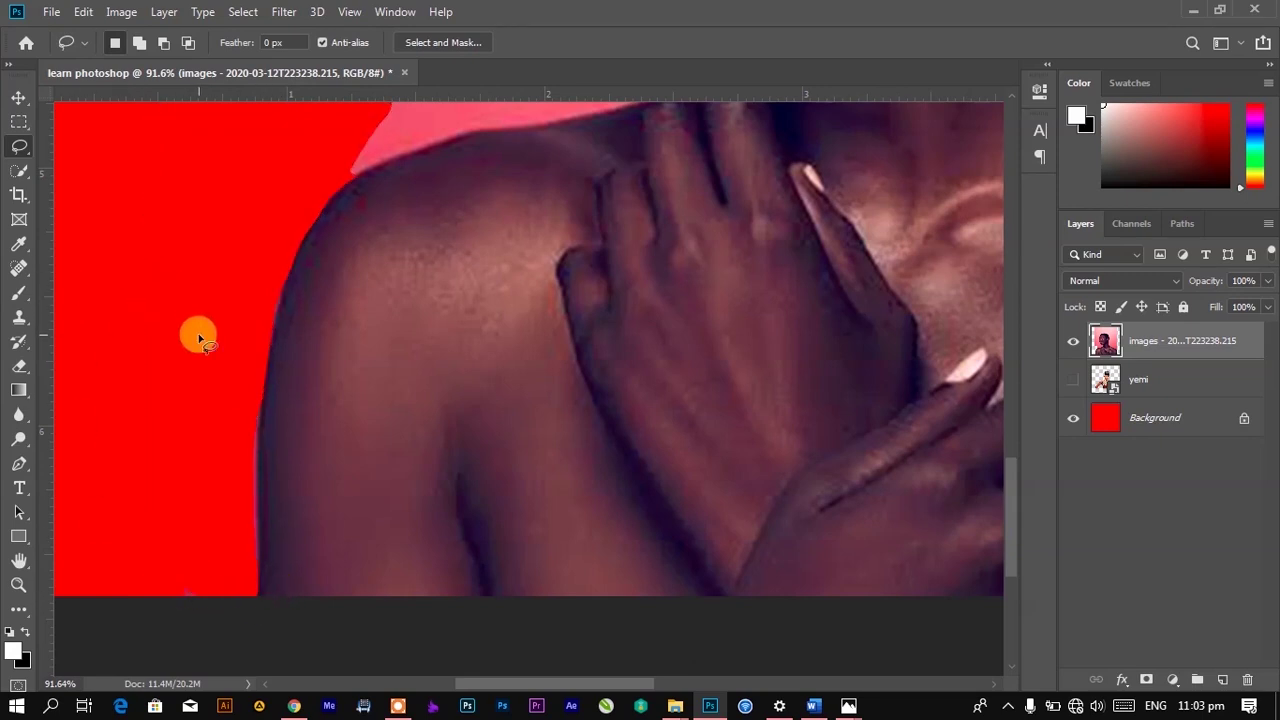
Try a freehand Lasso selection along the face's outline from beside the nose down to the chin, and clear it
scroll(214, 272, down, 5)
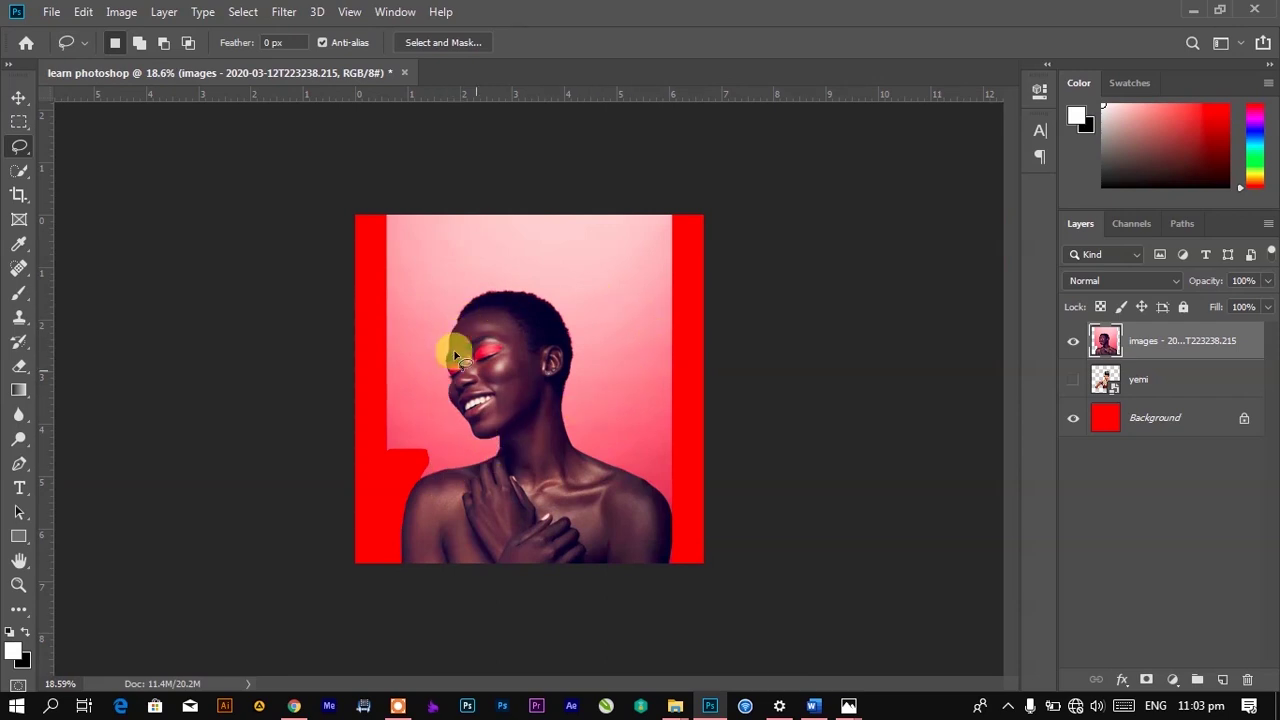
scroll(451, 366, up, 8)
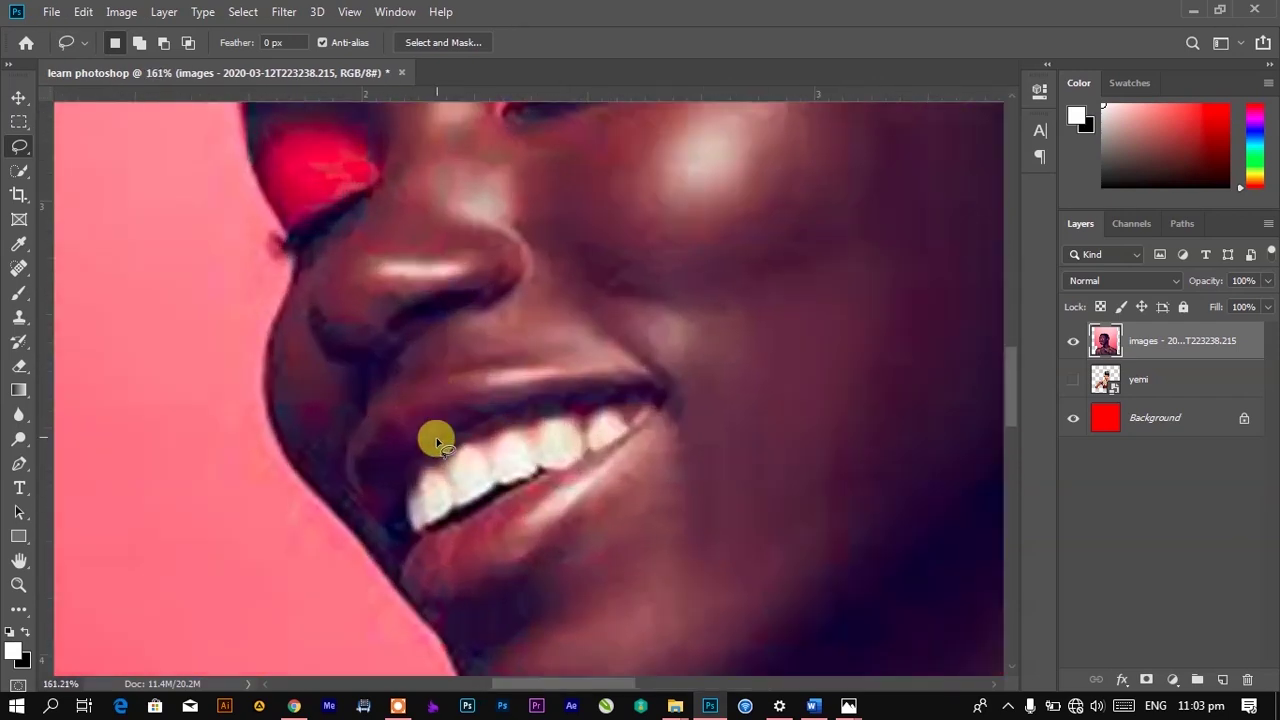
scroll(256, 390, up, 1)
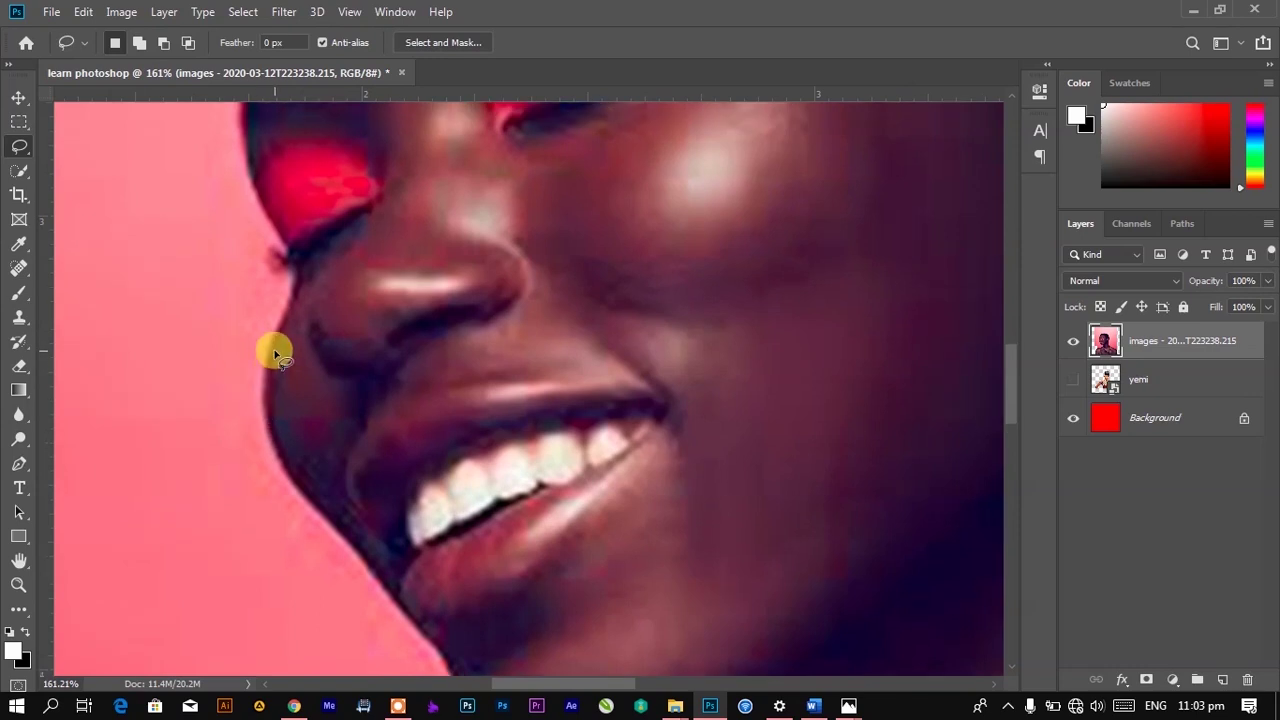
mouse_move(271, 347)
mouse_down()
mouse_move(261, 438)
mouse_move(306, 511)
mouse_move(437, 660)
mouse_move(449, 600)
mouse_up()
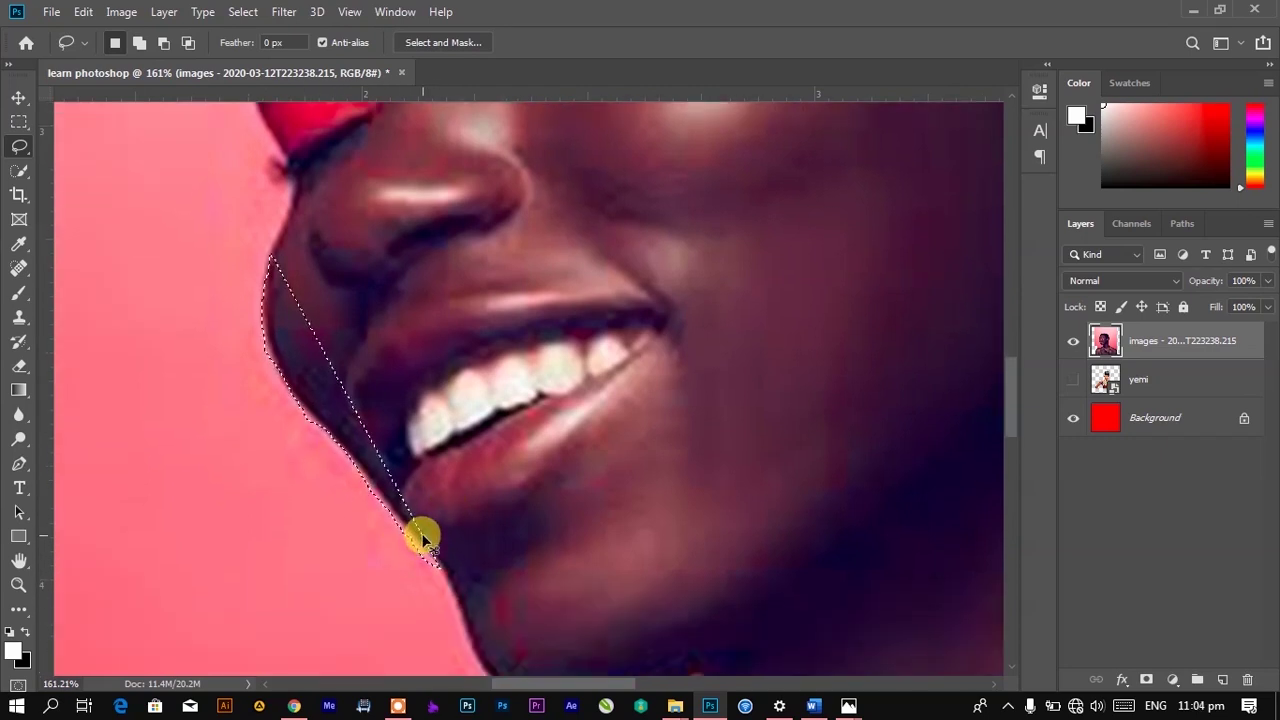
click(265, 321)
mouse_move(269, 250)
mouse_down()
mouse_move(268, 356)
mouse_move(432, 556)
mouse_move(481, 668)
mouse_move(342, 654)
mouse_move(196, 576)
mouse_move(120, 492)
mouse_move(110, 466)
mouse_move(157, 292)
mouse_move(204, 256)
mouse_move(271, 253)
mouse_up()
click(272, 257)
Remove the pink backdrop beside the mouth and chin with a freehand Lasso selection and clear the selection
key(ctrl+shift+s)
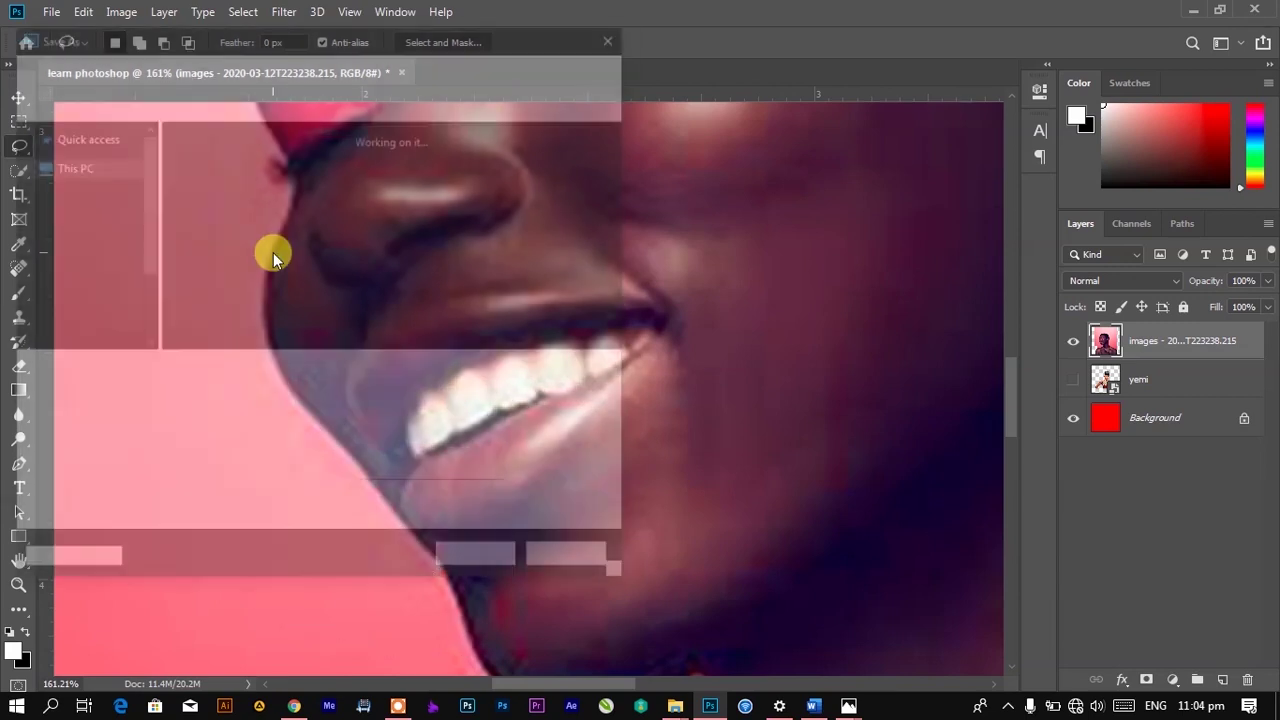
click(575, 563)
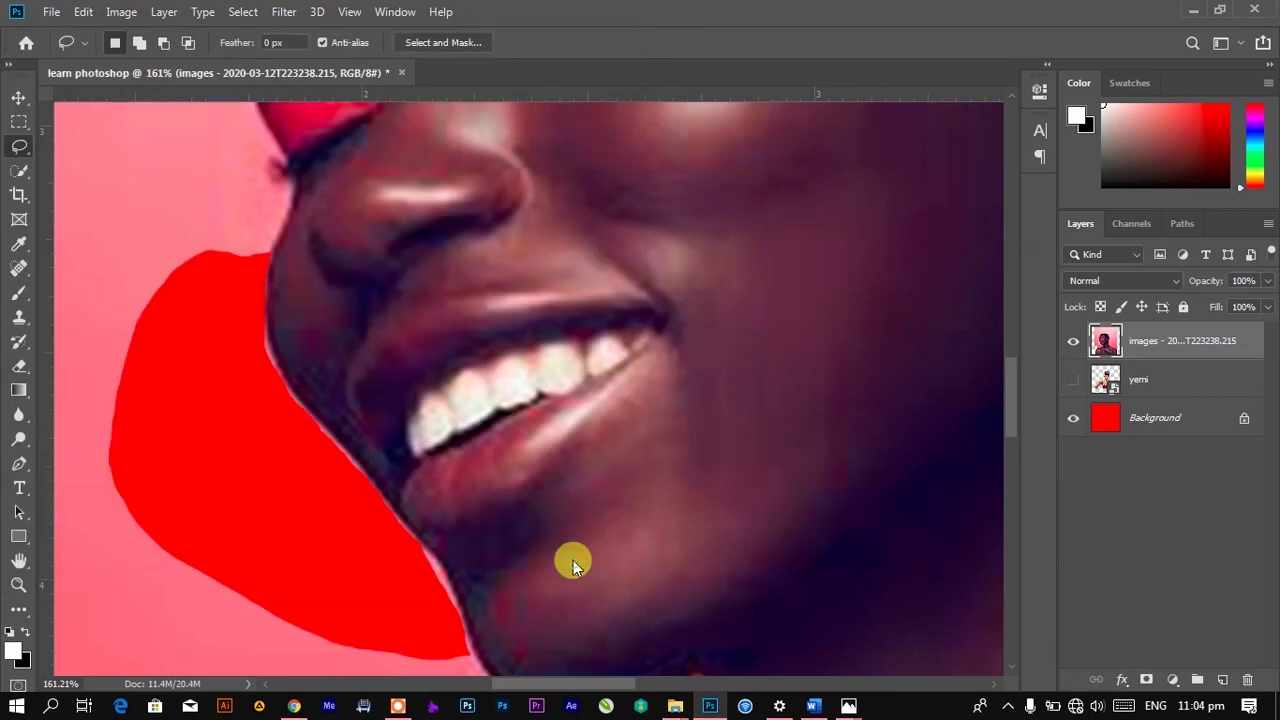
scroll(388, 358, down, 5)
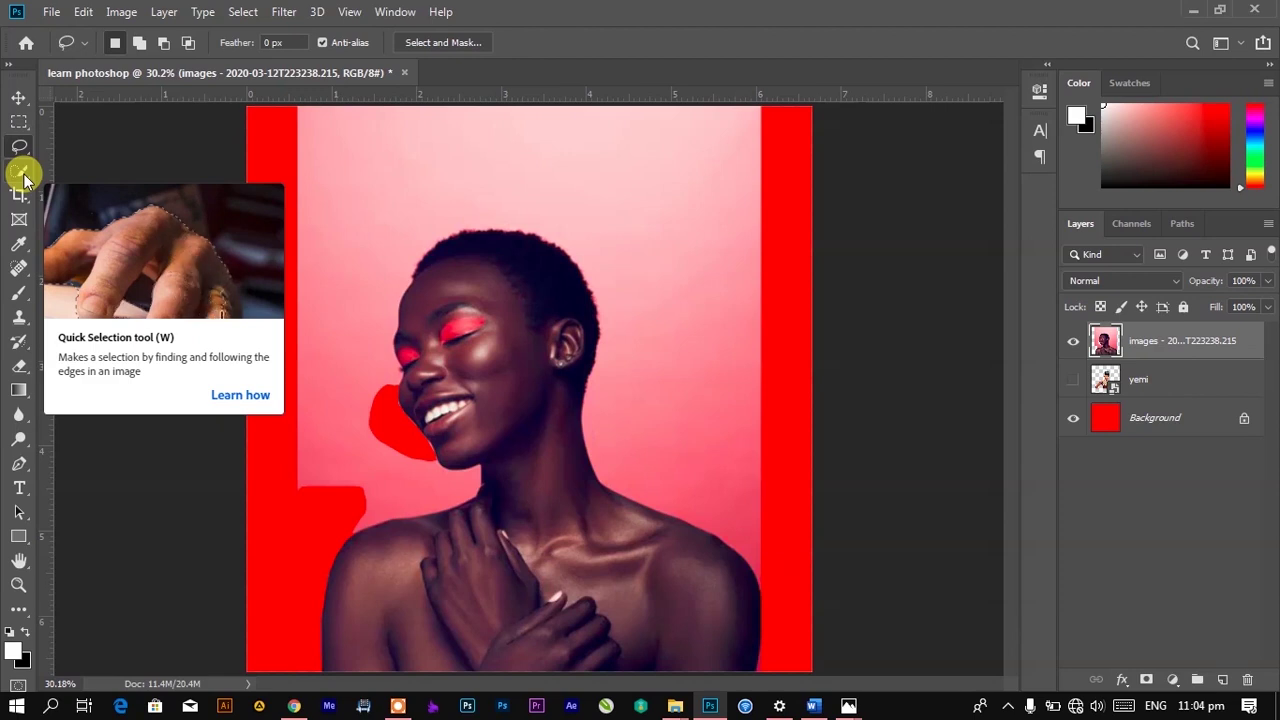
Select the portrait's head and face with the Quick Selection tool in add-to-selection mode
click(22, 175)
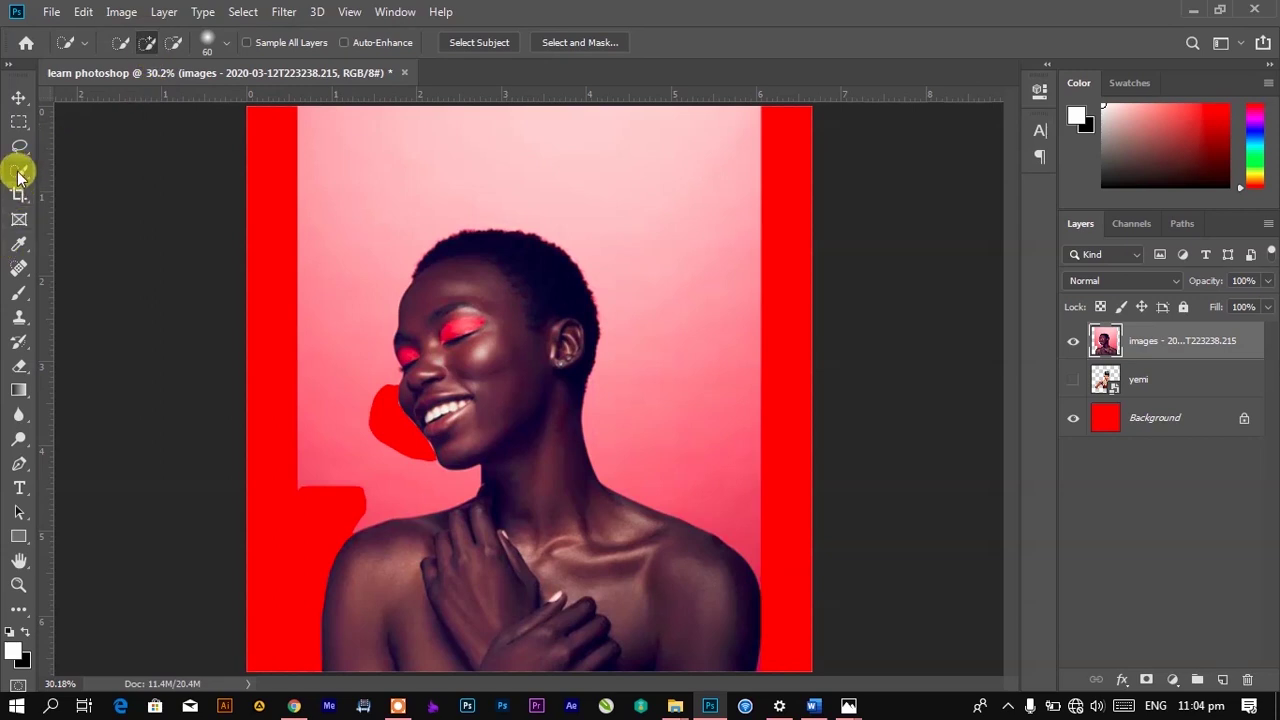
click(148, 42)
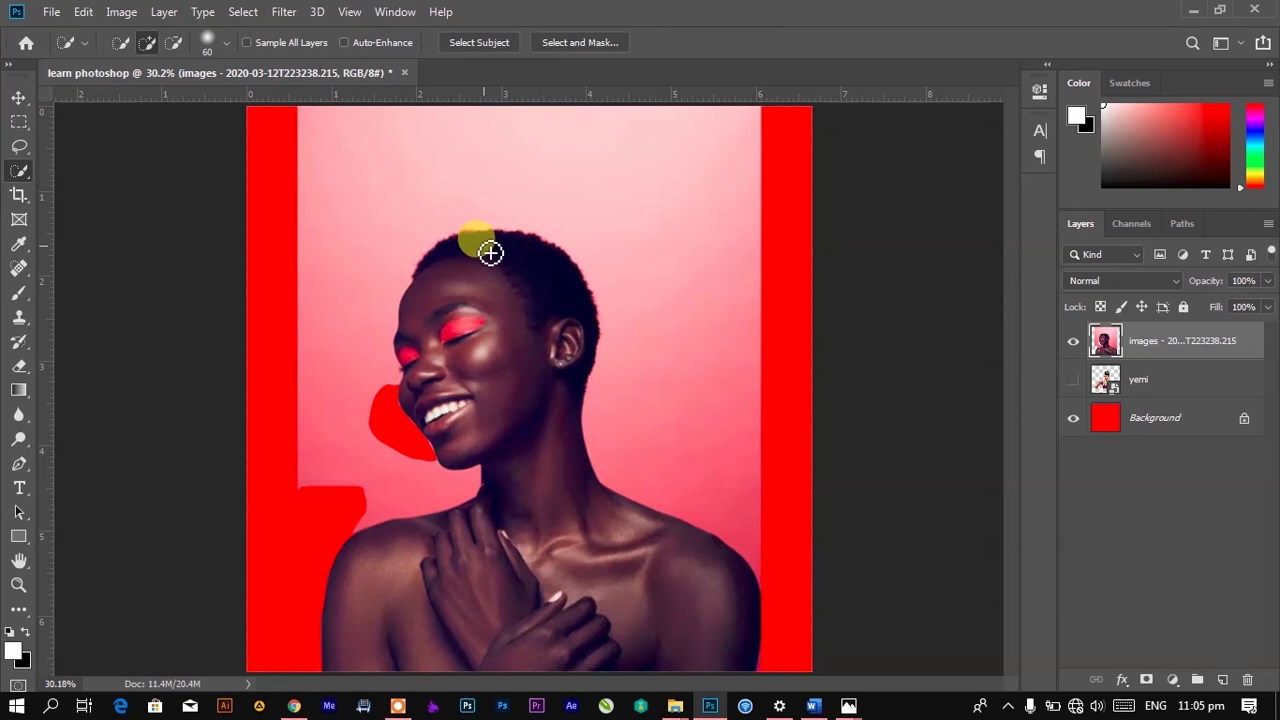
mouse_move(480, 240)
mouse_down()
mouse_move(503, 348)
mouse_move(506, 459)
mouse_up()
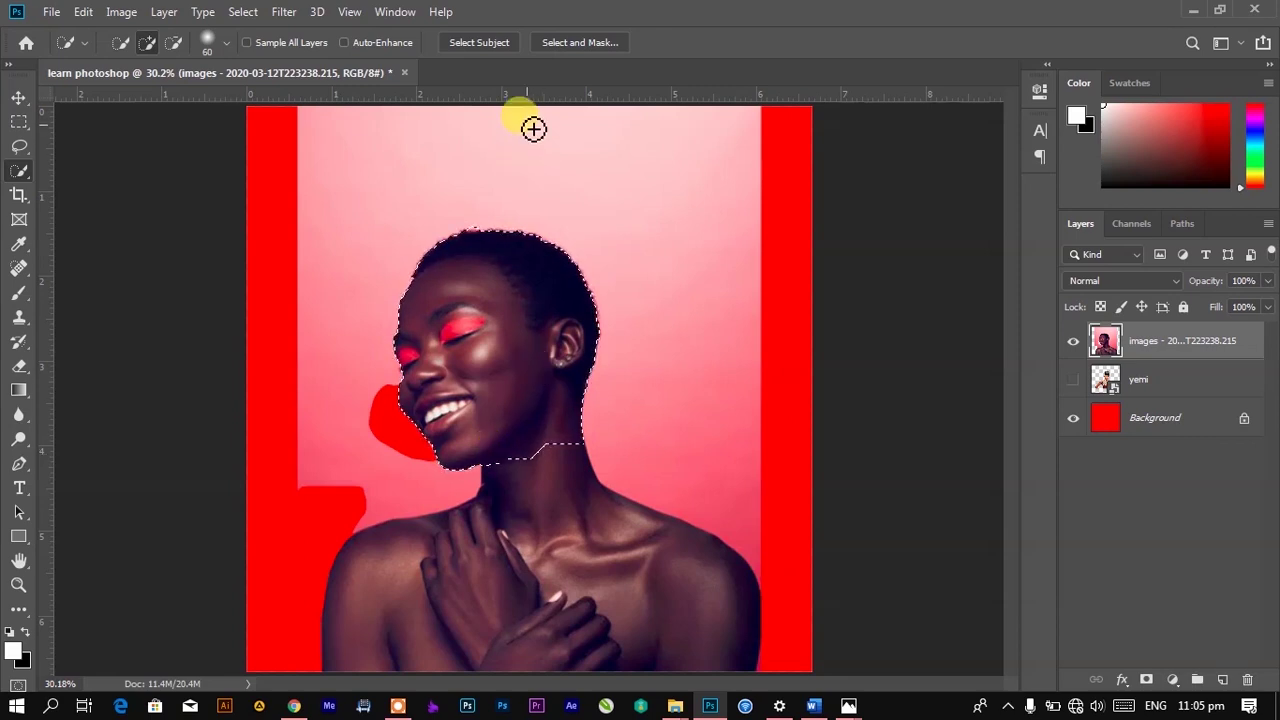
scroll(503, 243, down, 1)
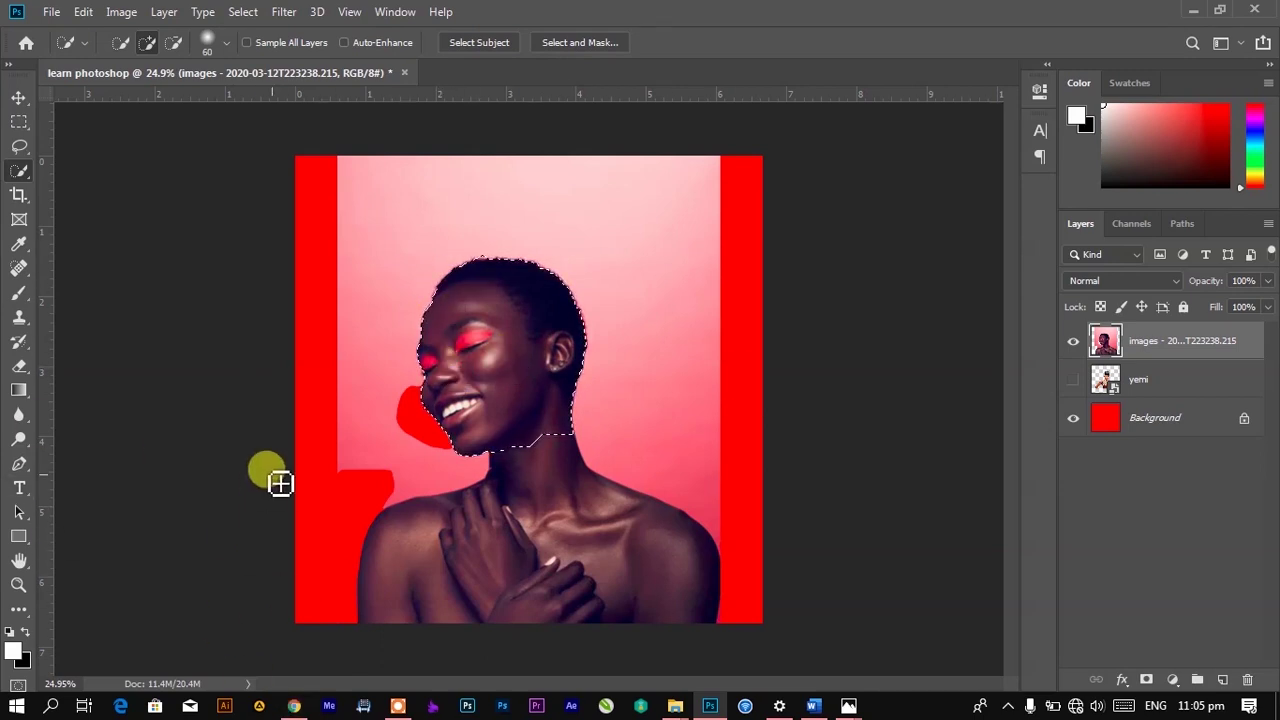
Try Select Subject, and extend the quick selection over the neck, shoulders, arms and hands
click(482, 43)
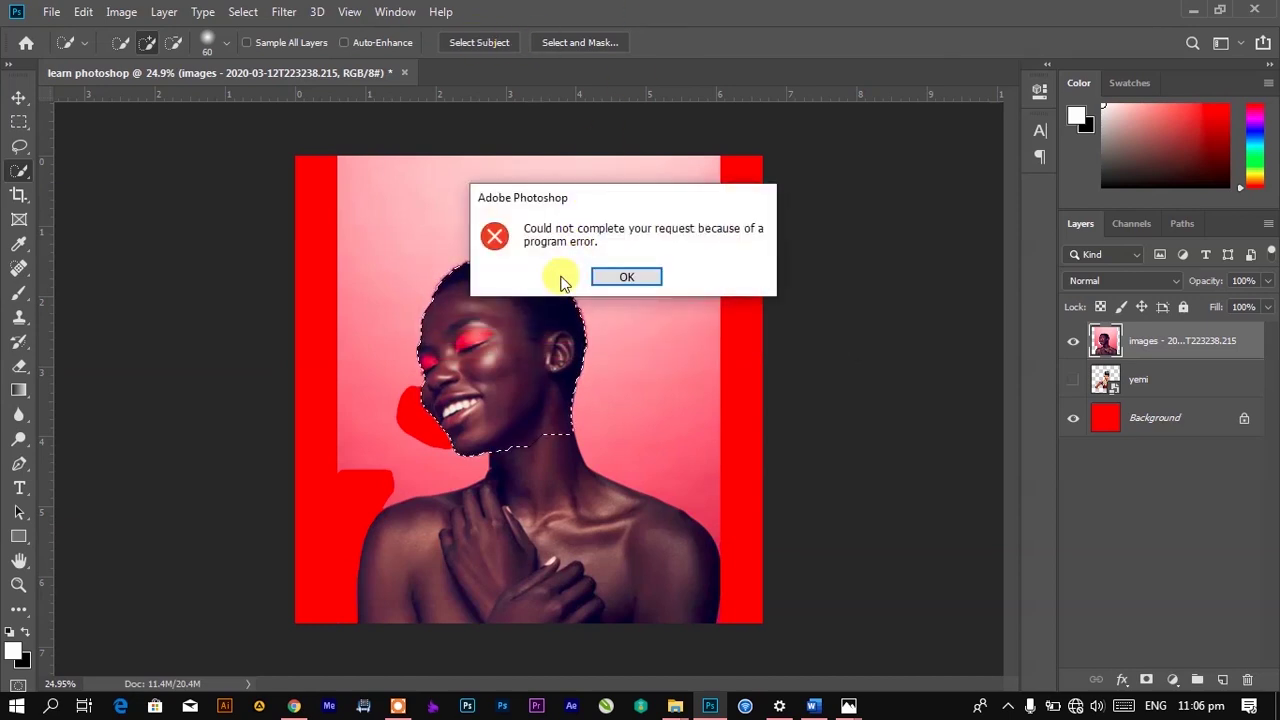
click(613, 279)
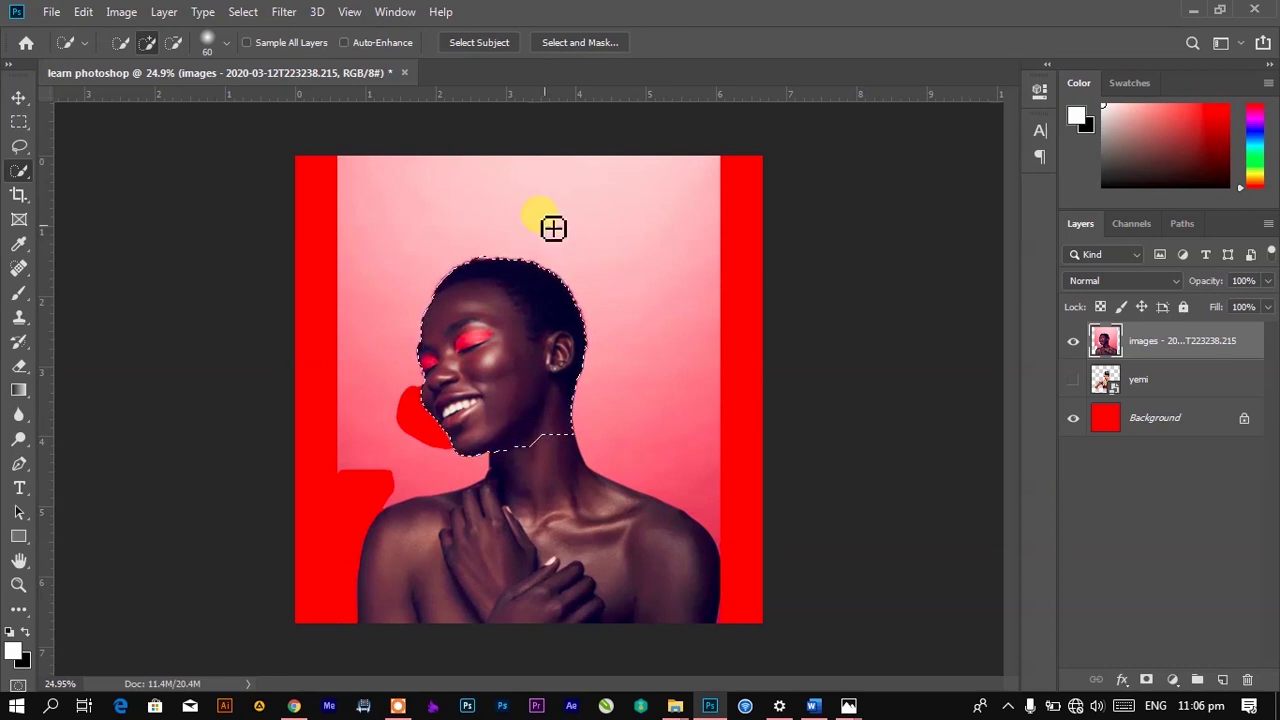
mouse_move(576, 527)
mouse_down()
mouse_move(520, 609)
mouse_move(516, 555)
mouse_move(446, 568)
mouse_move(587, 543)
mouse_up()
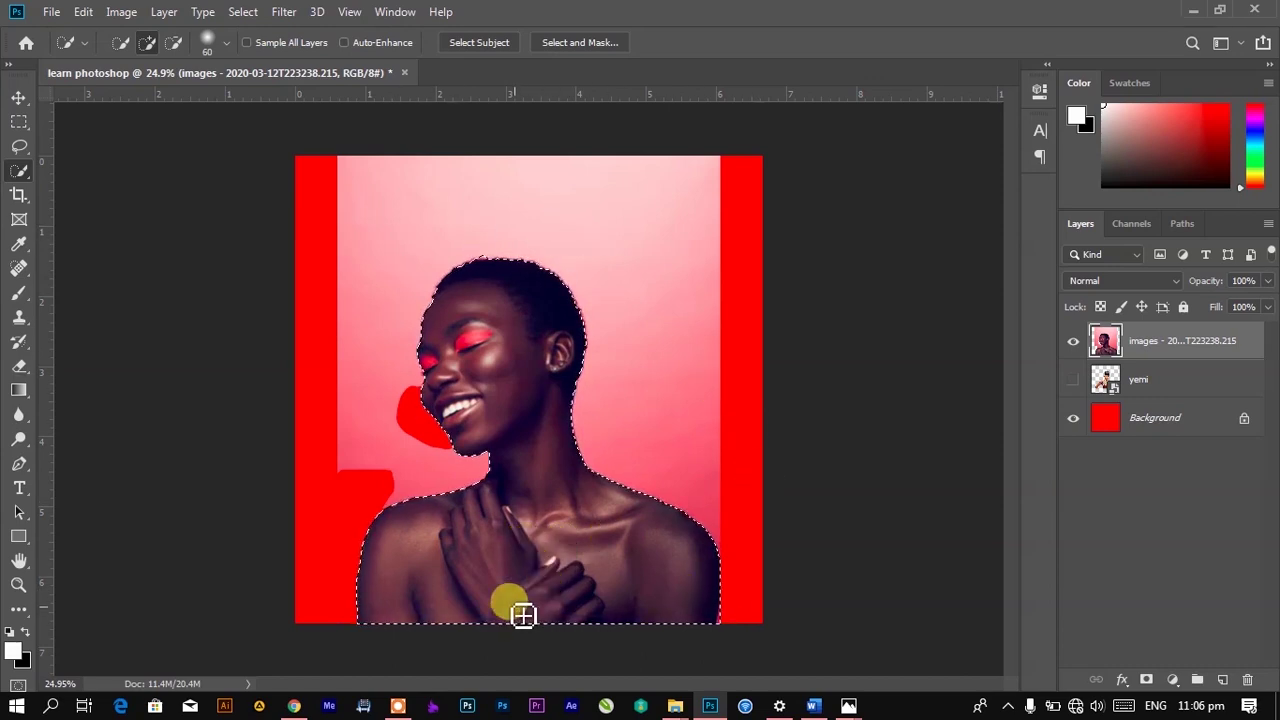
Copy the selected woman onto a new layer and hide the original portrait layer
key(ctrl+j)
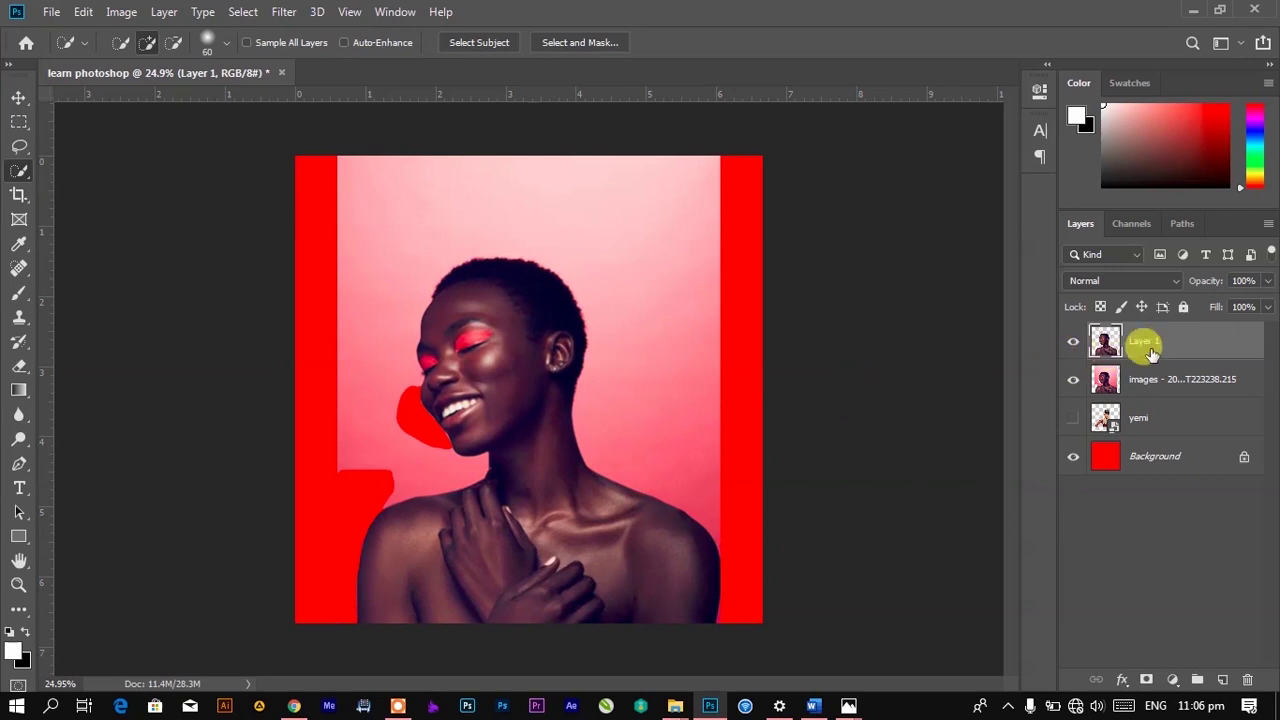
click(1073, 380)
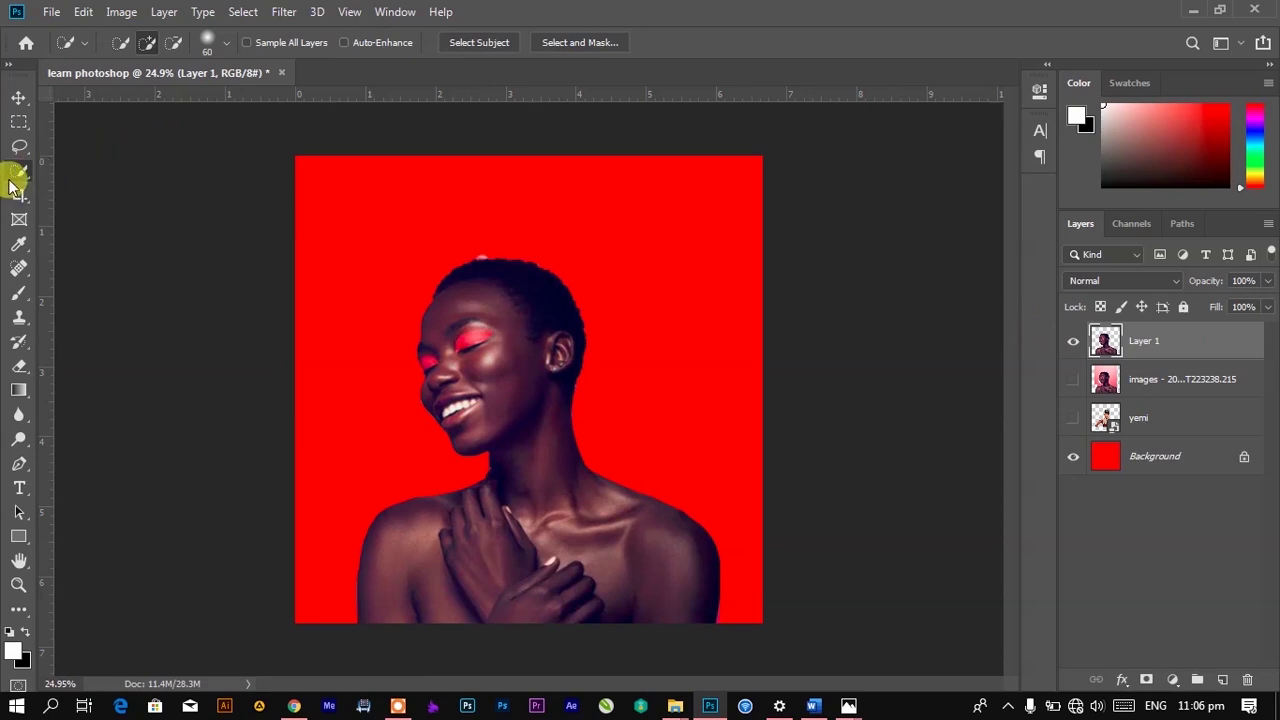
Hide the cutout and portrait layers and show the layer with the woman in the floral dress
click(1073, 343)
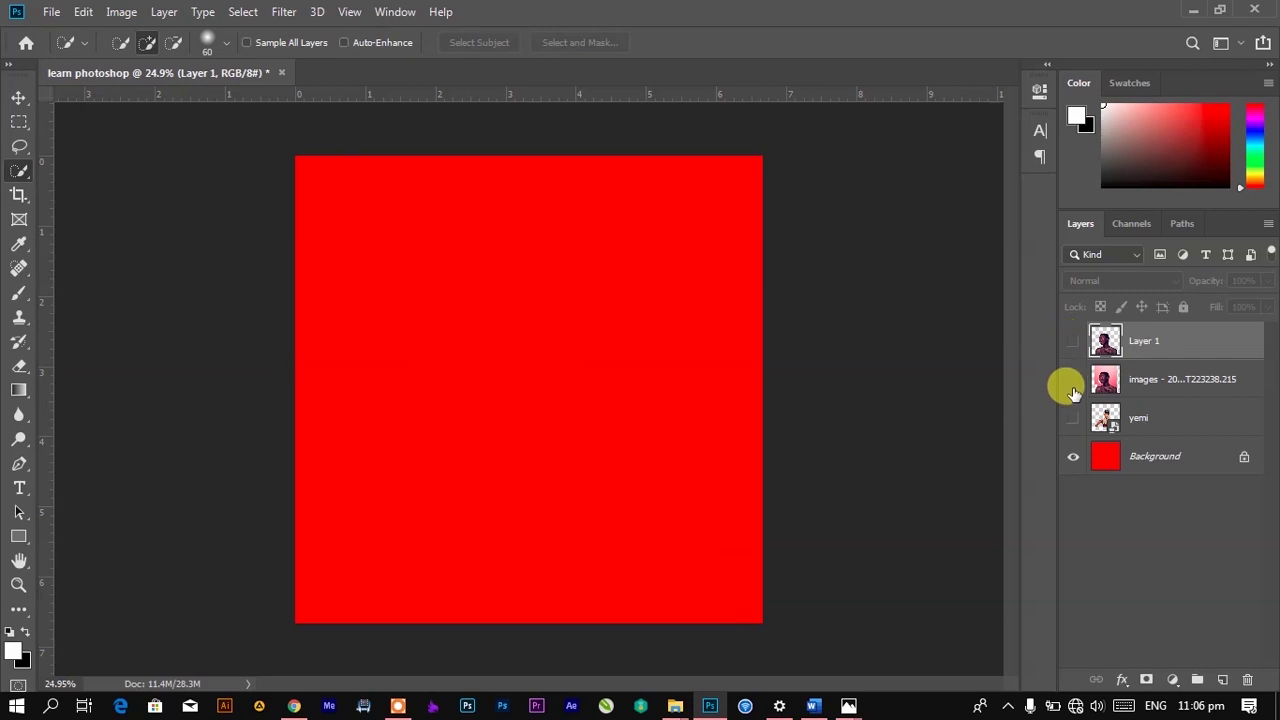
click(1073, 380)
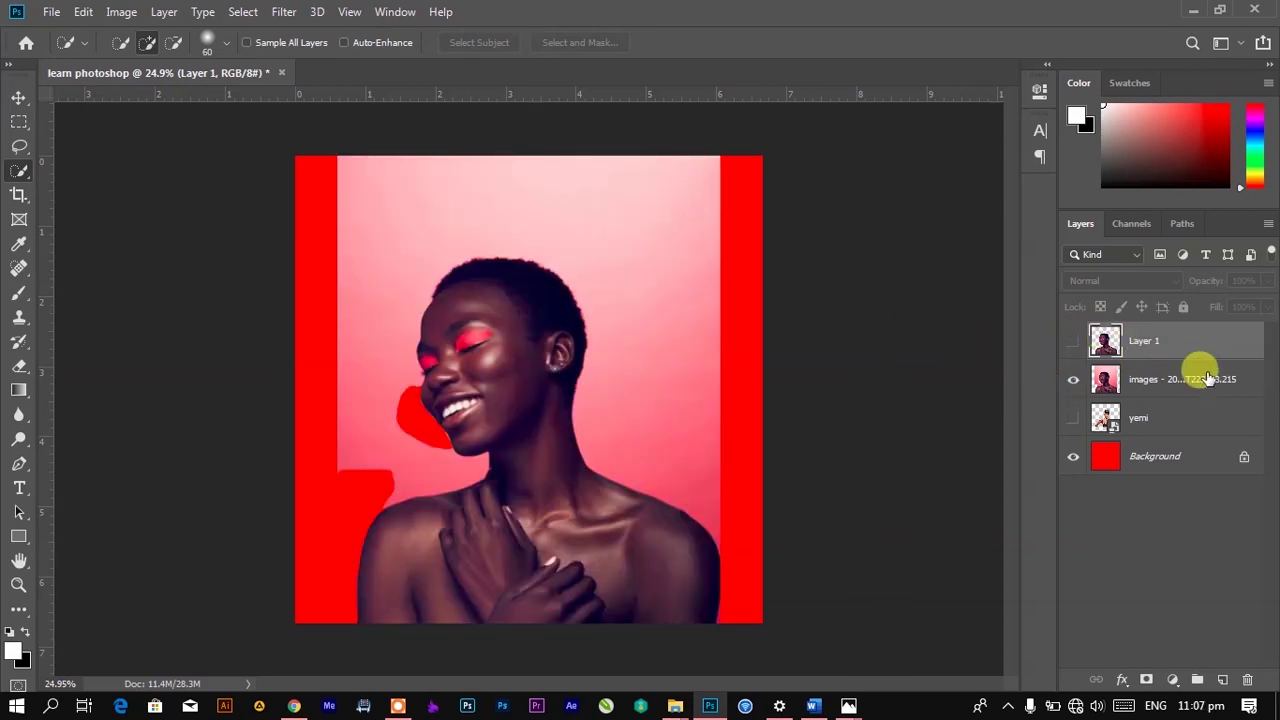
click(1071, 419)
click(1074, 381)
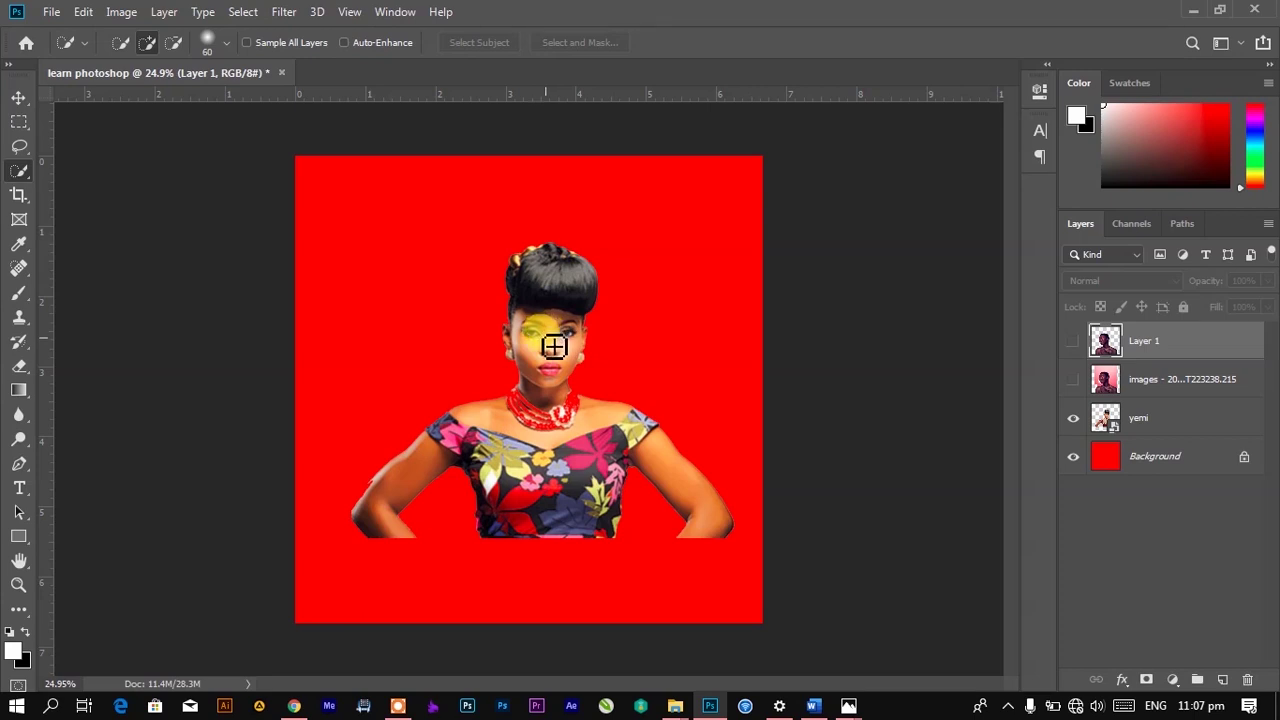
Extend the canvas sideways to about 11 in wide with the Crop tool, adding a black area beside the red square
key(c)
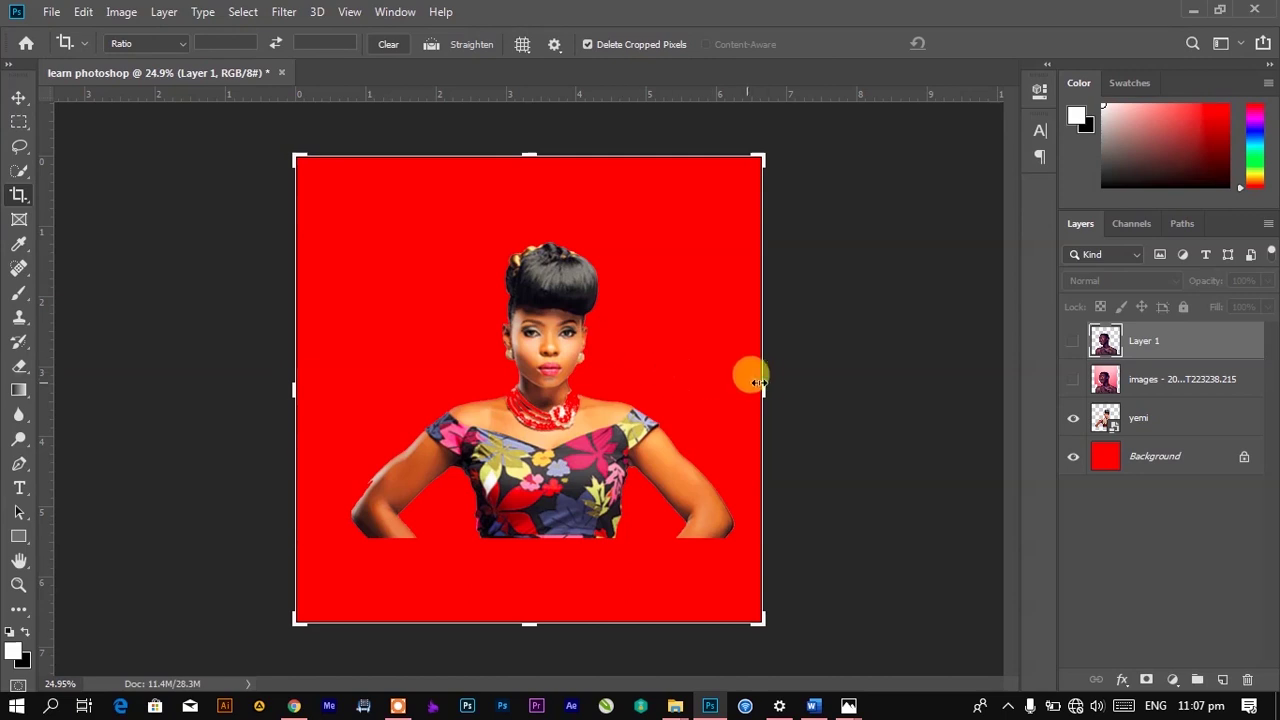
drag(764, 390, 914, 388)
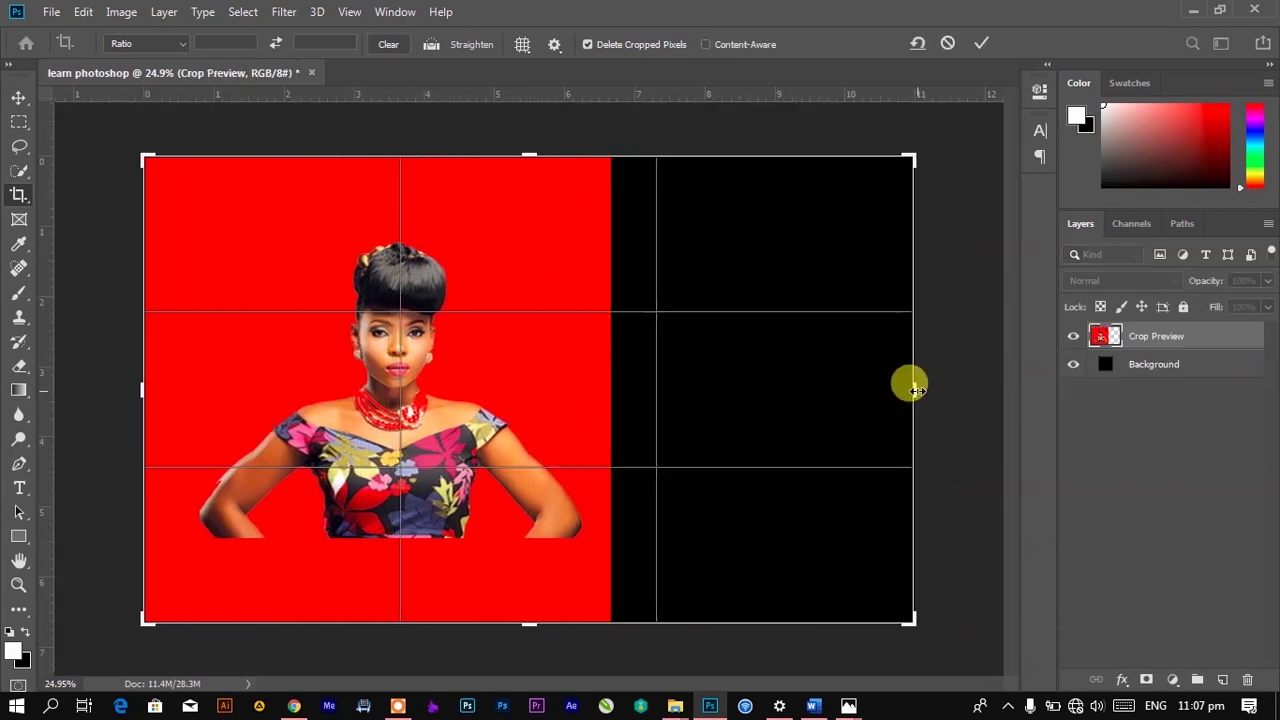
click(983, 43)
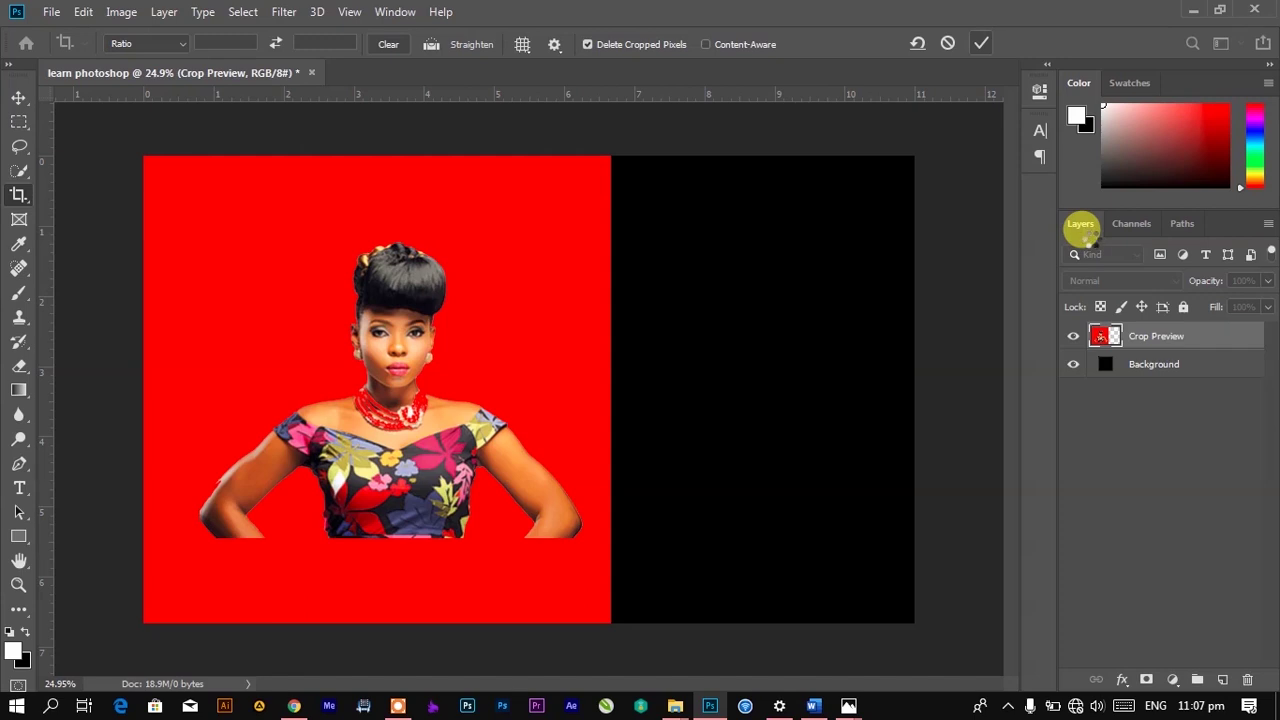
key(Return)
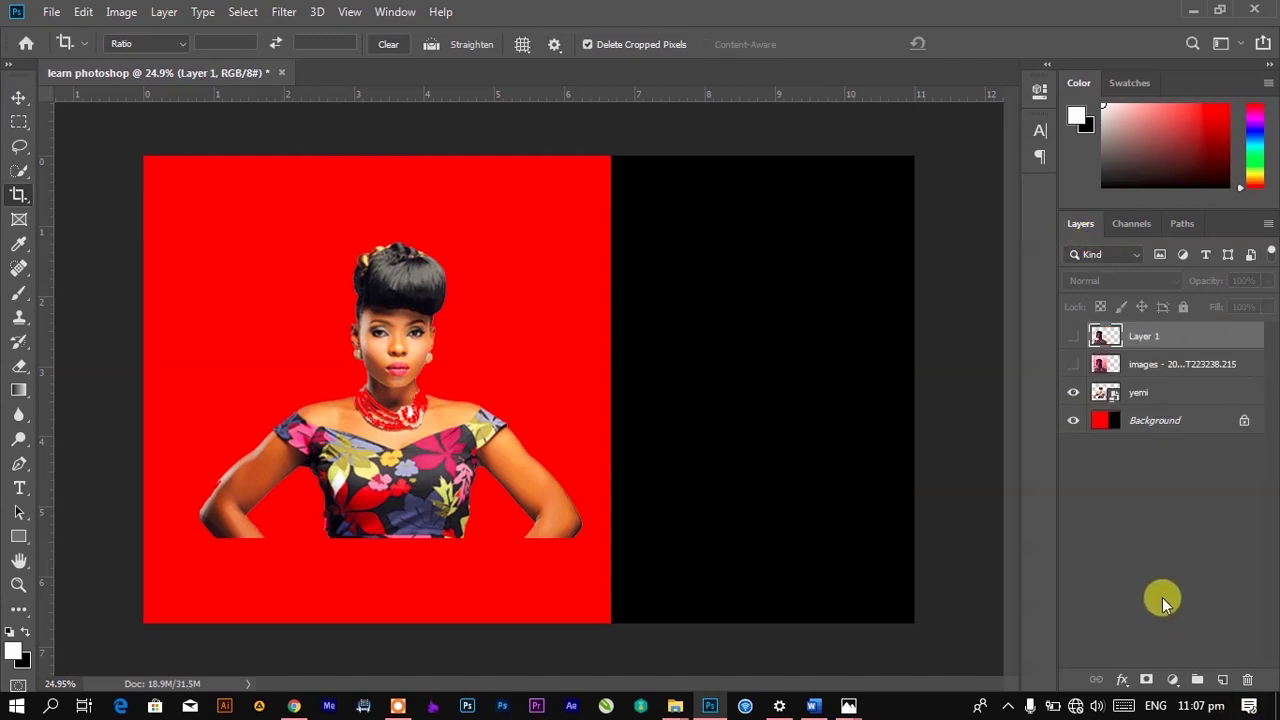
key(v)
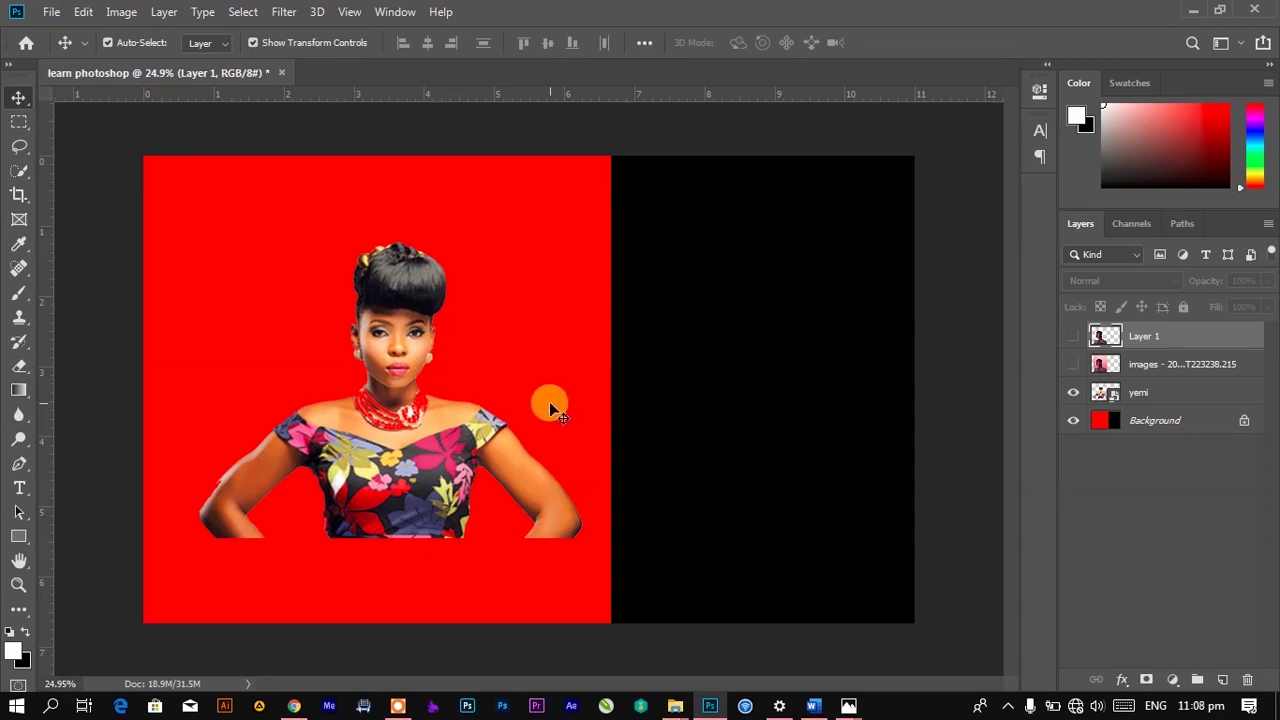
Crop the widened canvas back to the red square, cutting off the black extension
key(c)
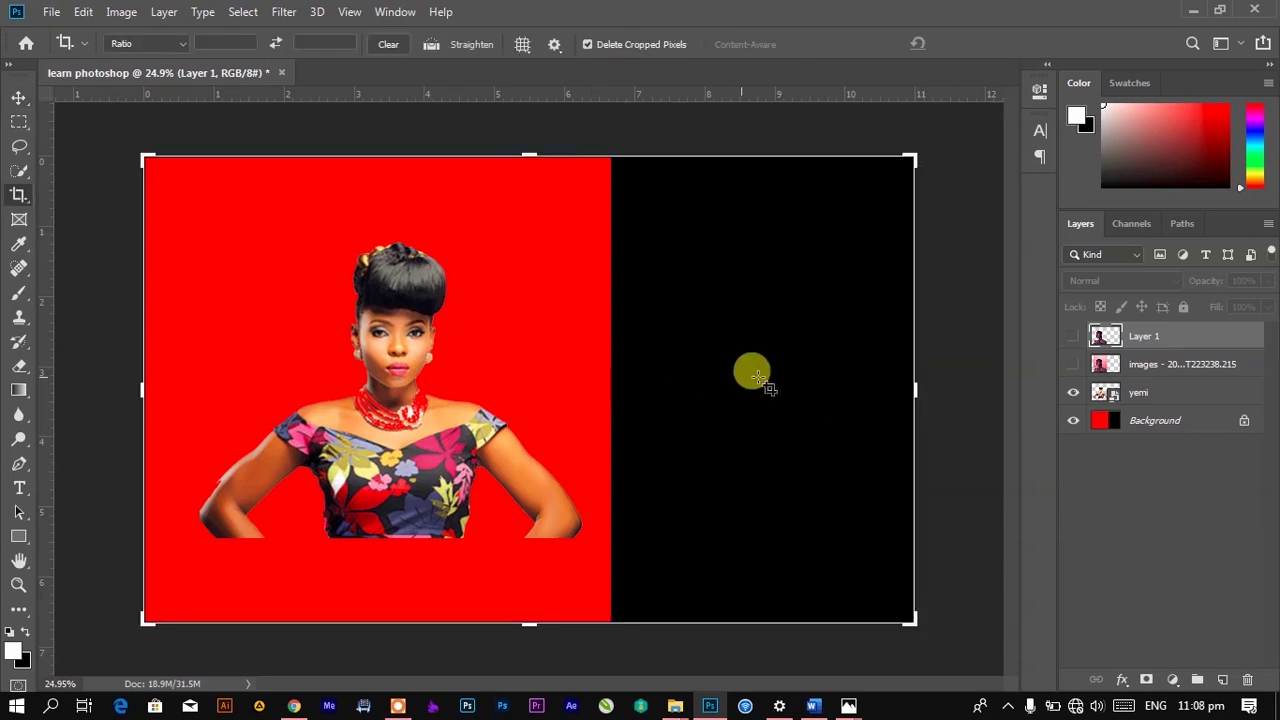
drag(918, 390, 655, 322)
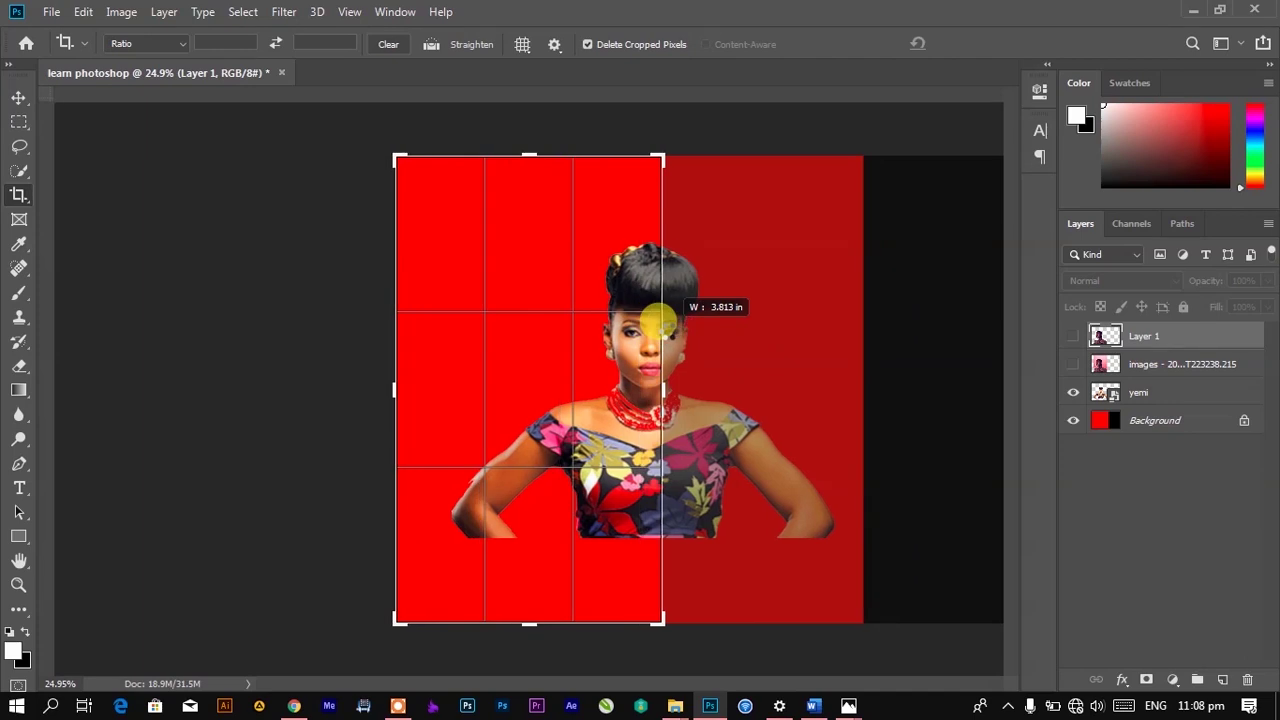
mouse_move(658, 321)
mouse_down()
mouse_move(700, 314)
mouse_move(658, 322)
mouse_up()
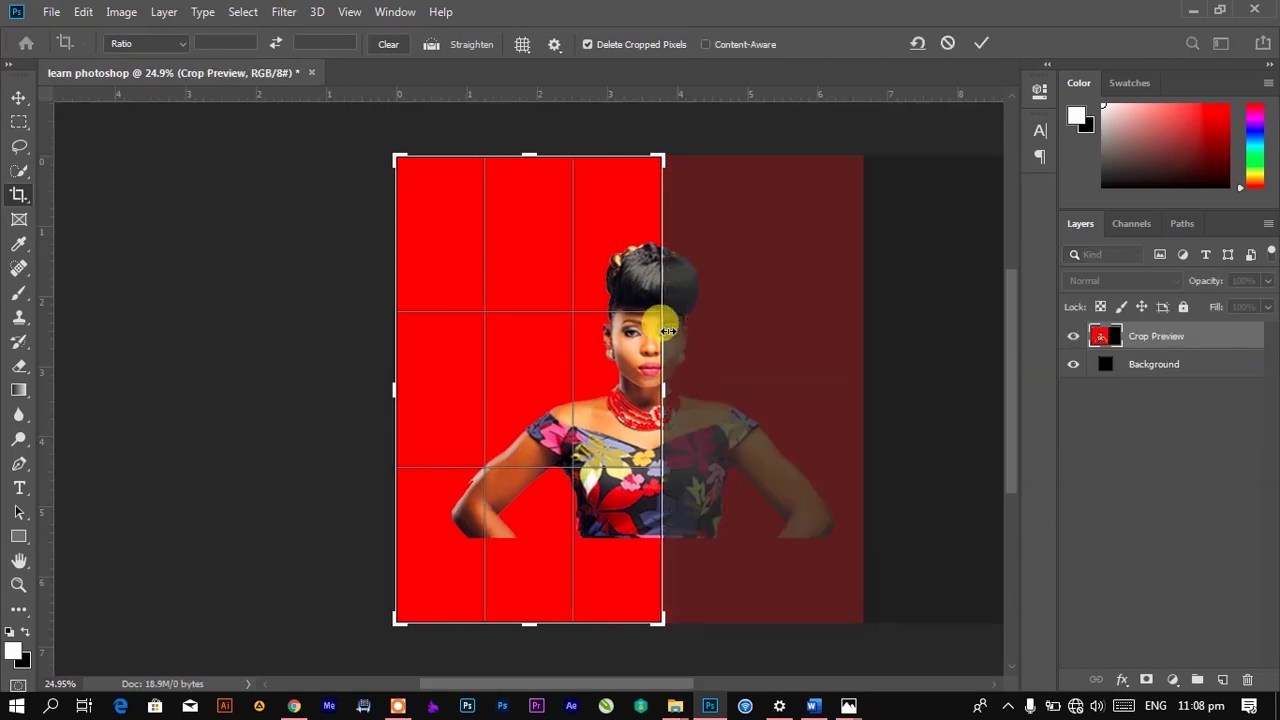
drag(674, 371, 754, 366)
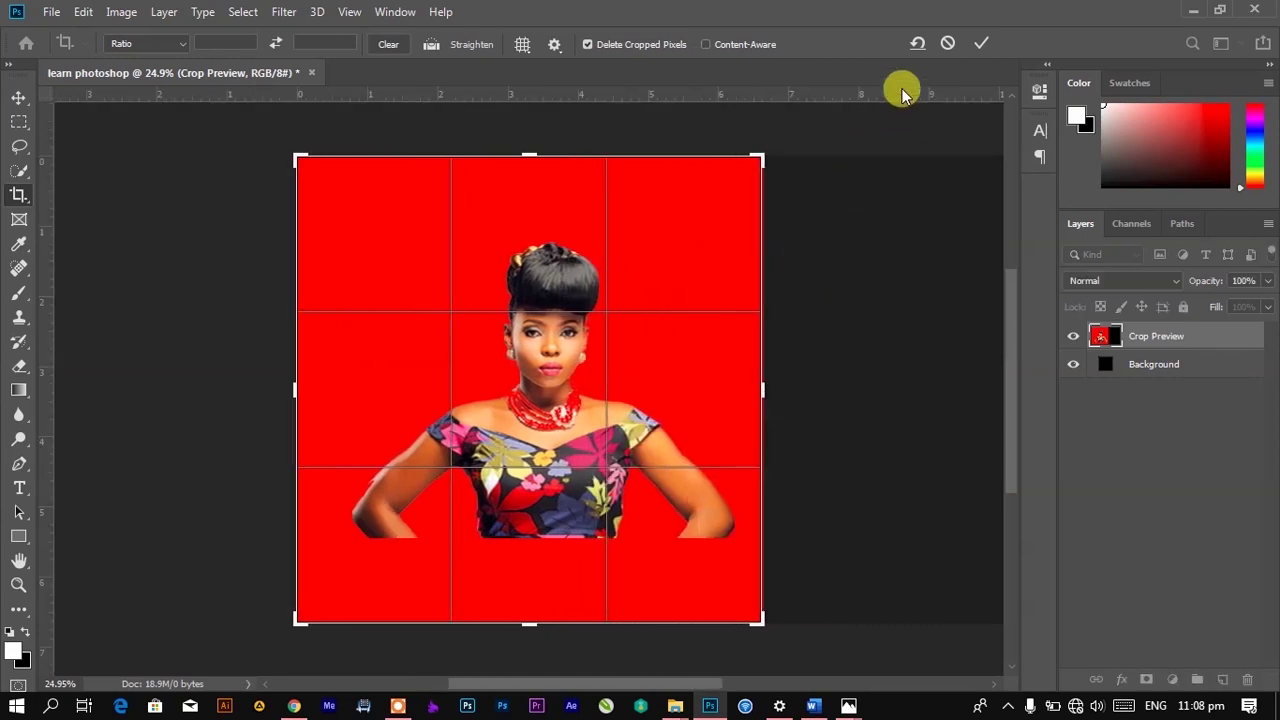
click(981, 43)
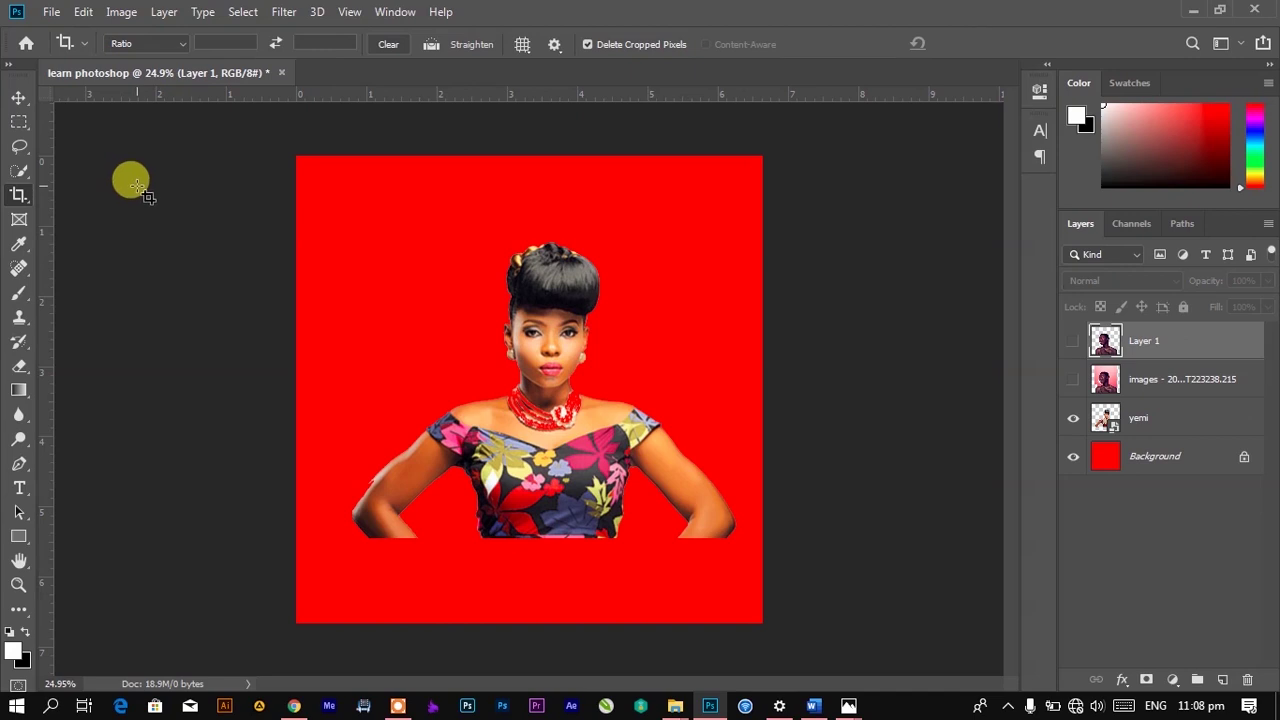
Switch to the Move tool and select the image of the woman in the floral dress
key(v)
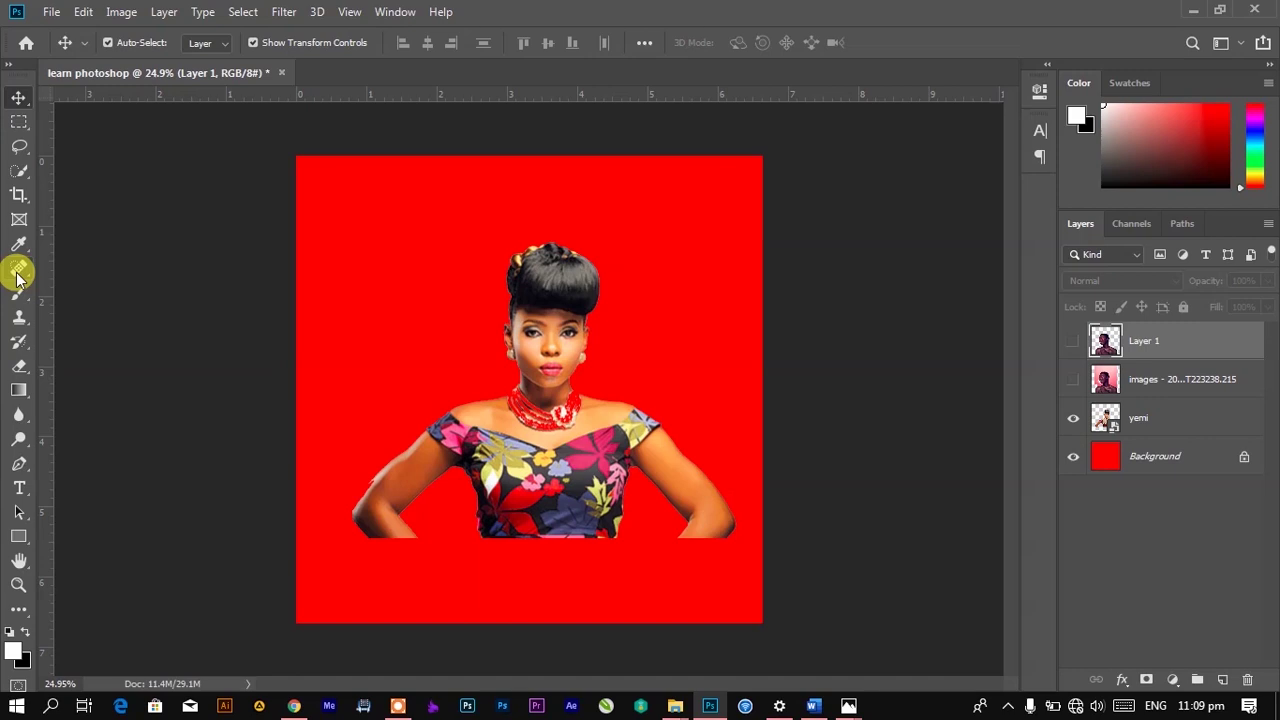
scroll(585, 361, up, 2)
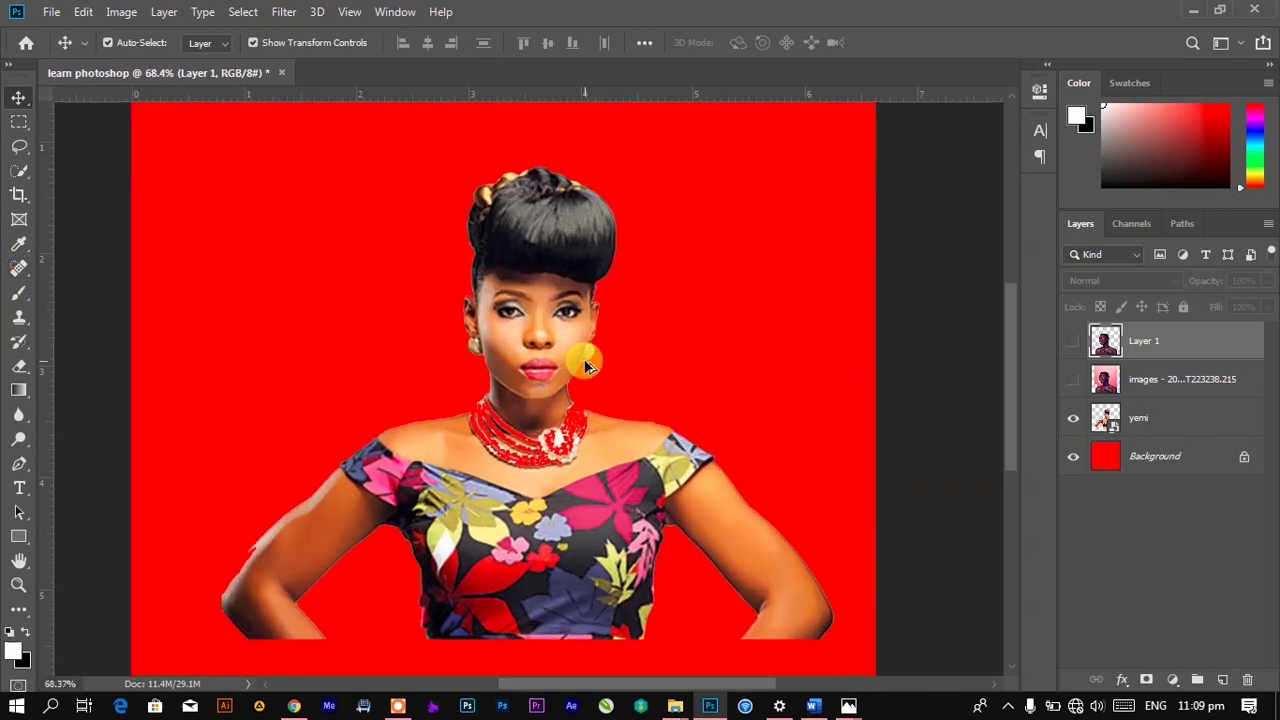
scroll(586, 366, up, 3)
scroll(446, 338, down, 3)
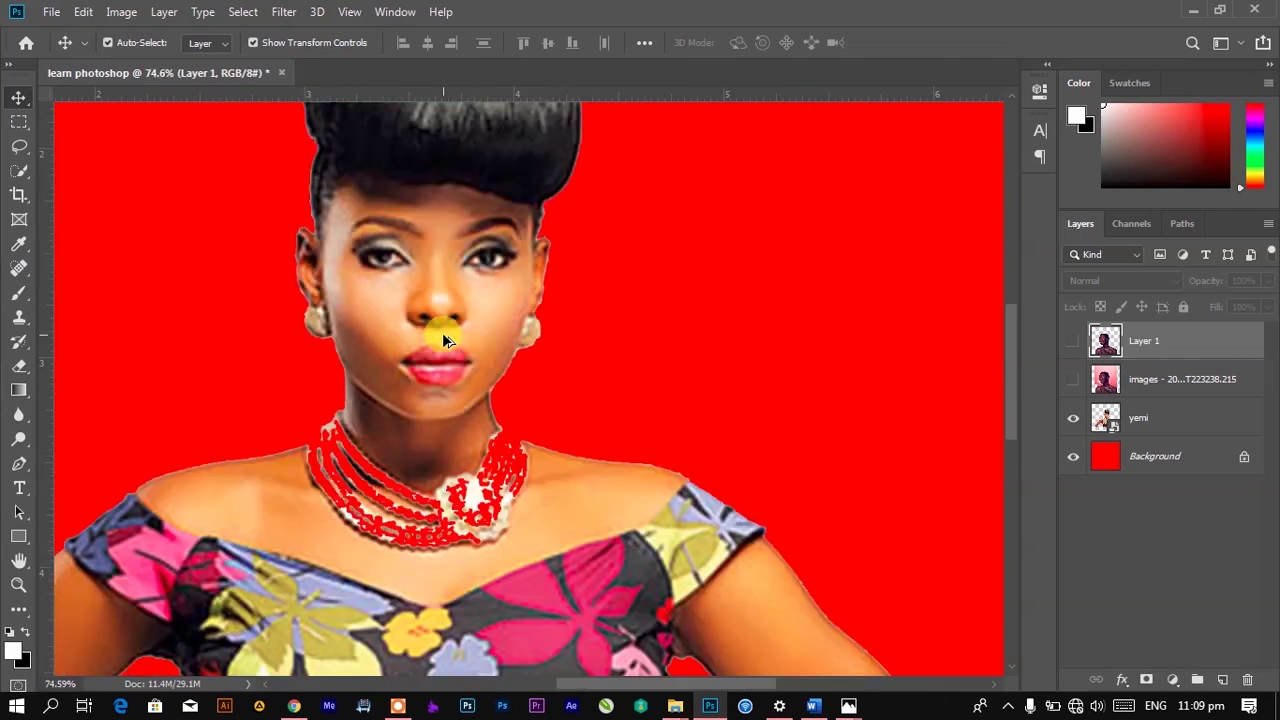
scroll(442, 332, down, 4)
click(548, 340)
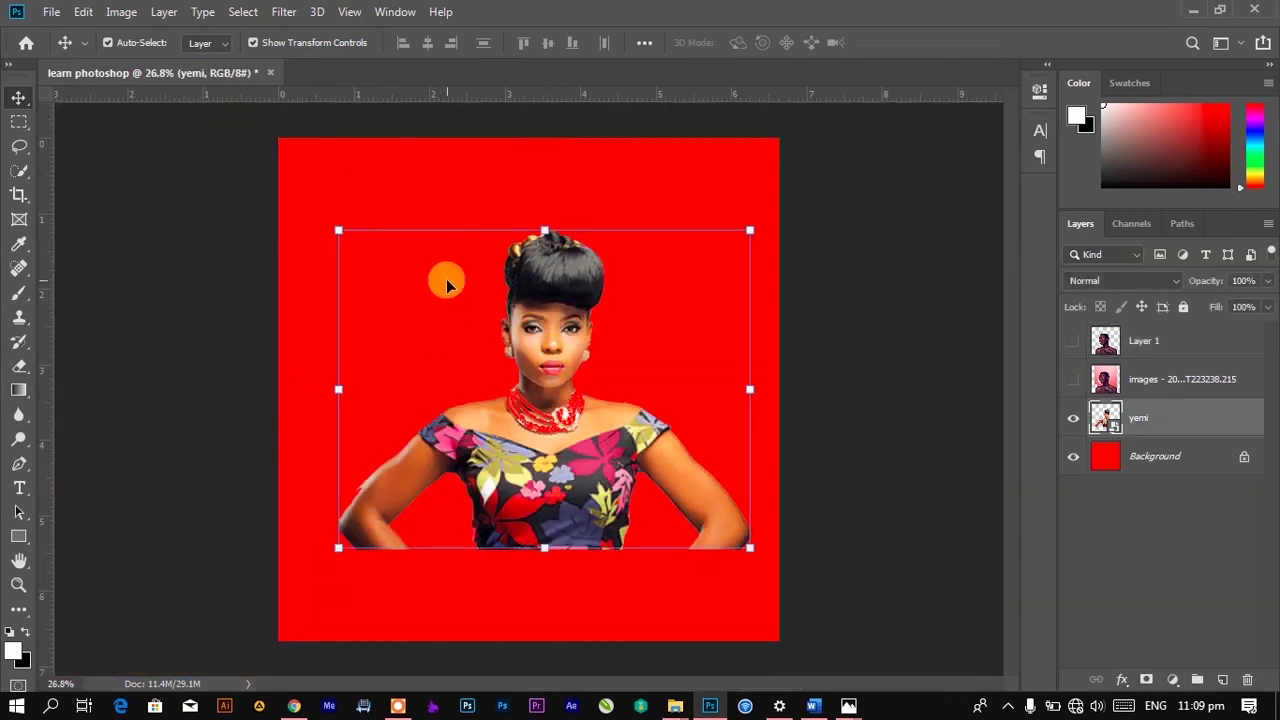
Start placing an embedded image and look through the pictures in the "girls on makeovers" folder
click(51, 12)
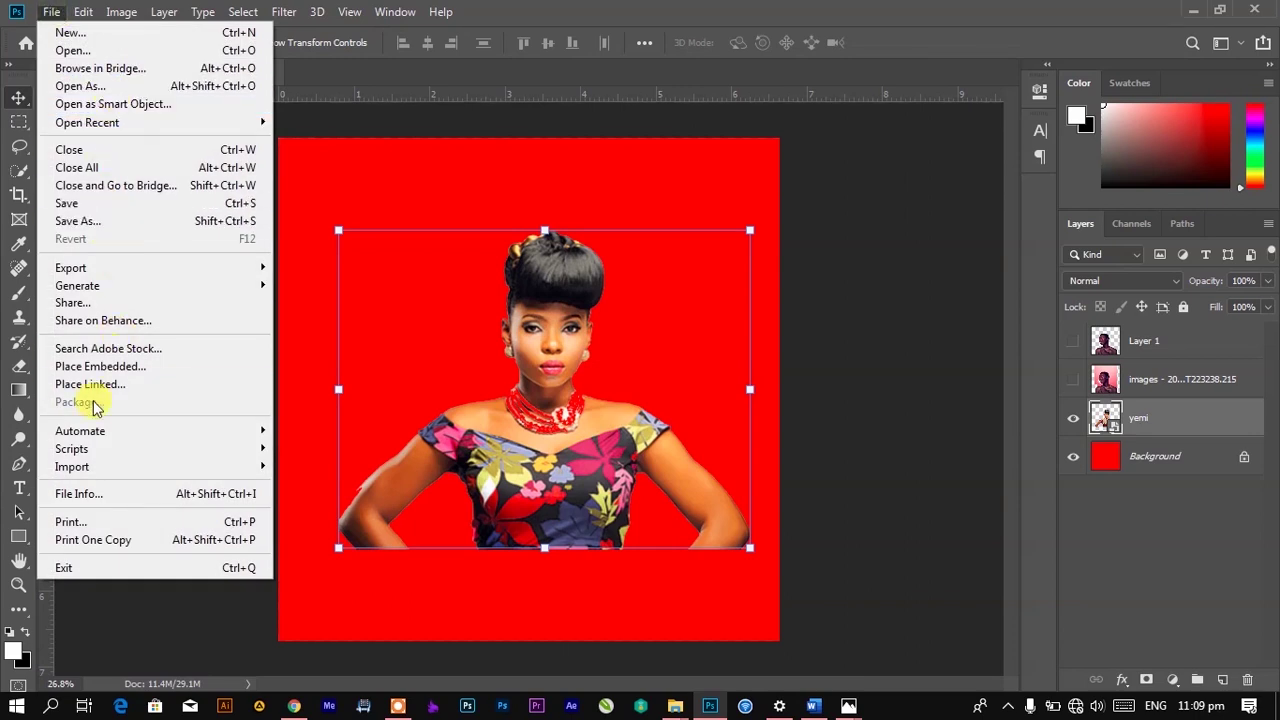
click(95, 366)
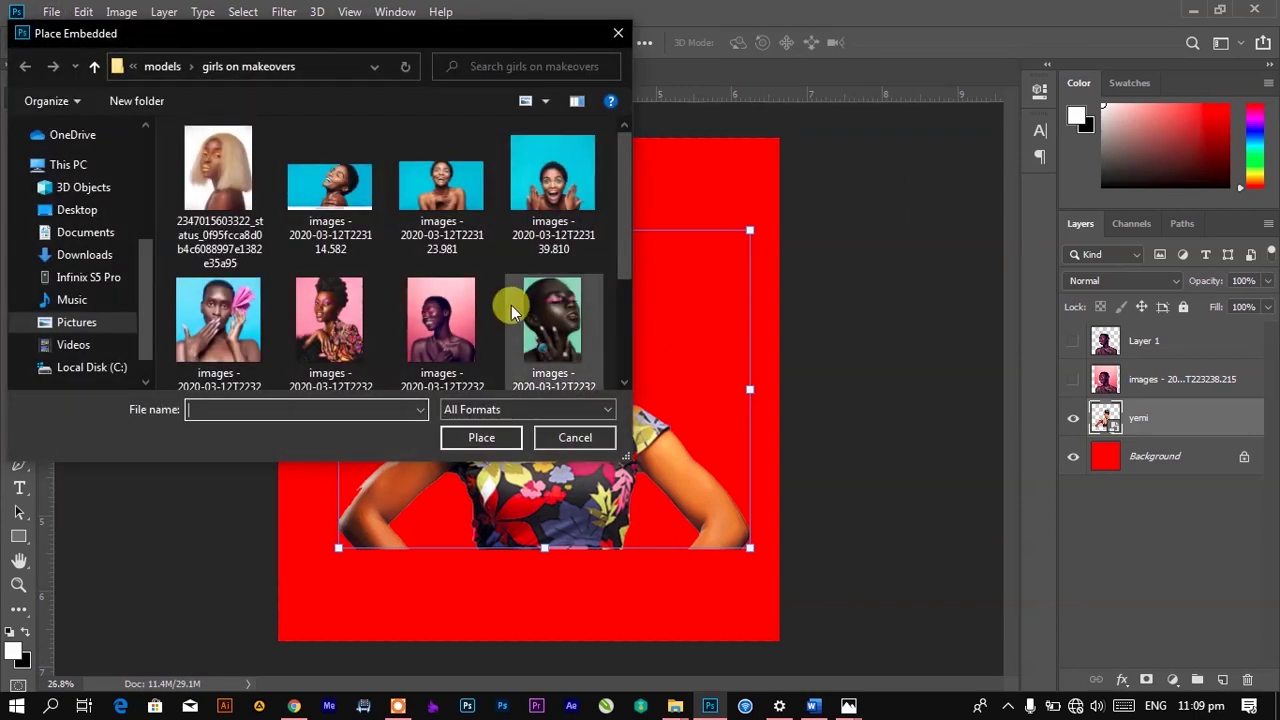
scroll(304, 319, down, 2)
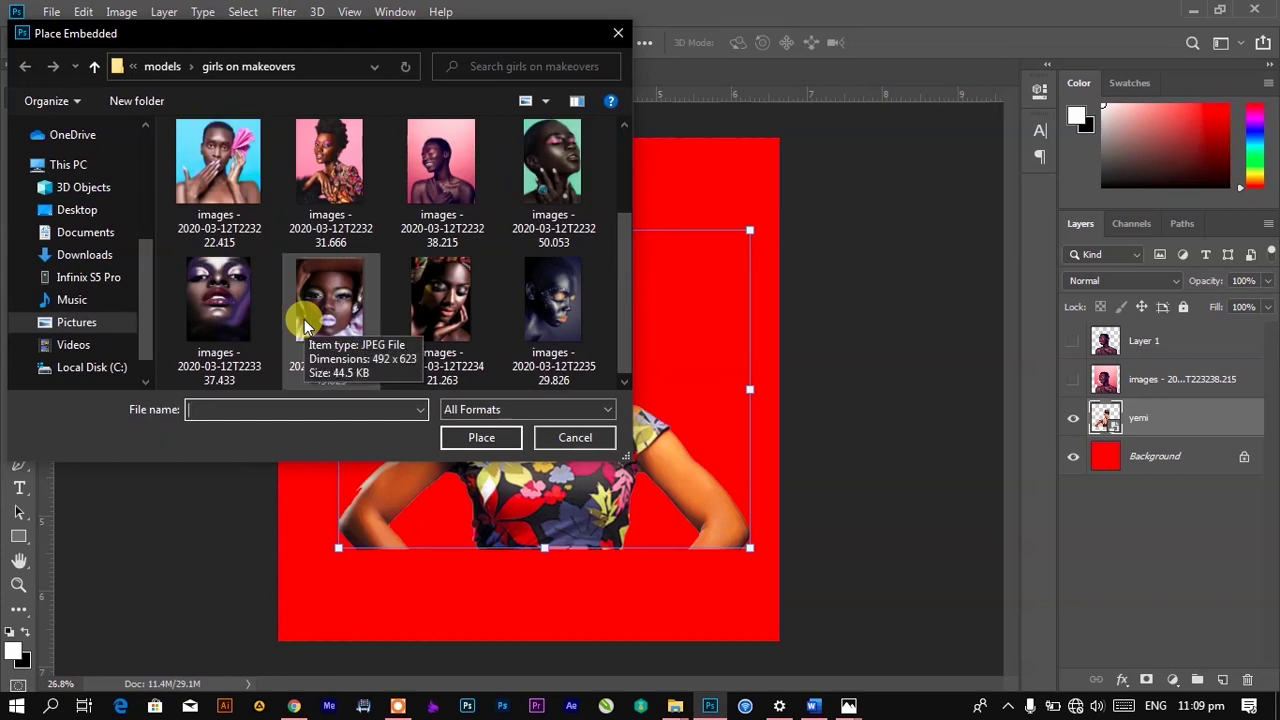
scroll(304, 319, up, 2)
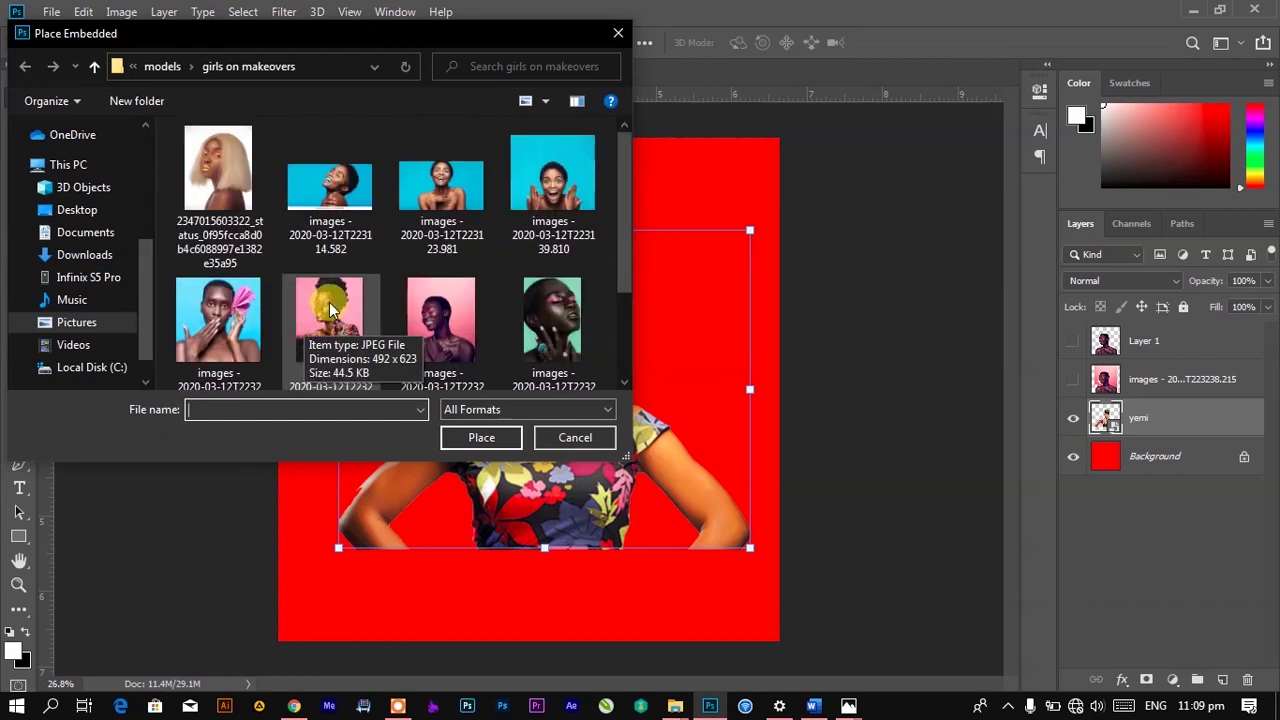
scroll(331, 309, down, 2)
scroll(331, 309, up, 2)
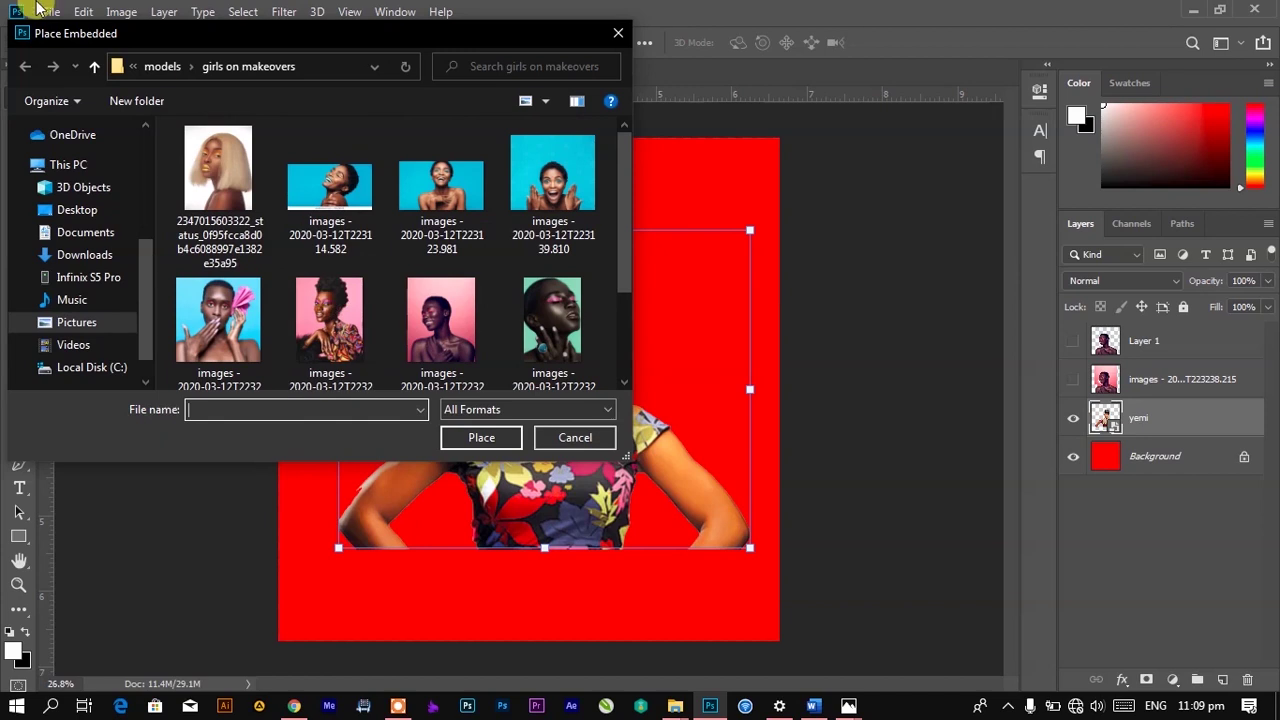
Go up to the "models" folder, look through its pictures for an image to place, and cancel the placement
click(160, 66)
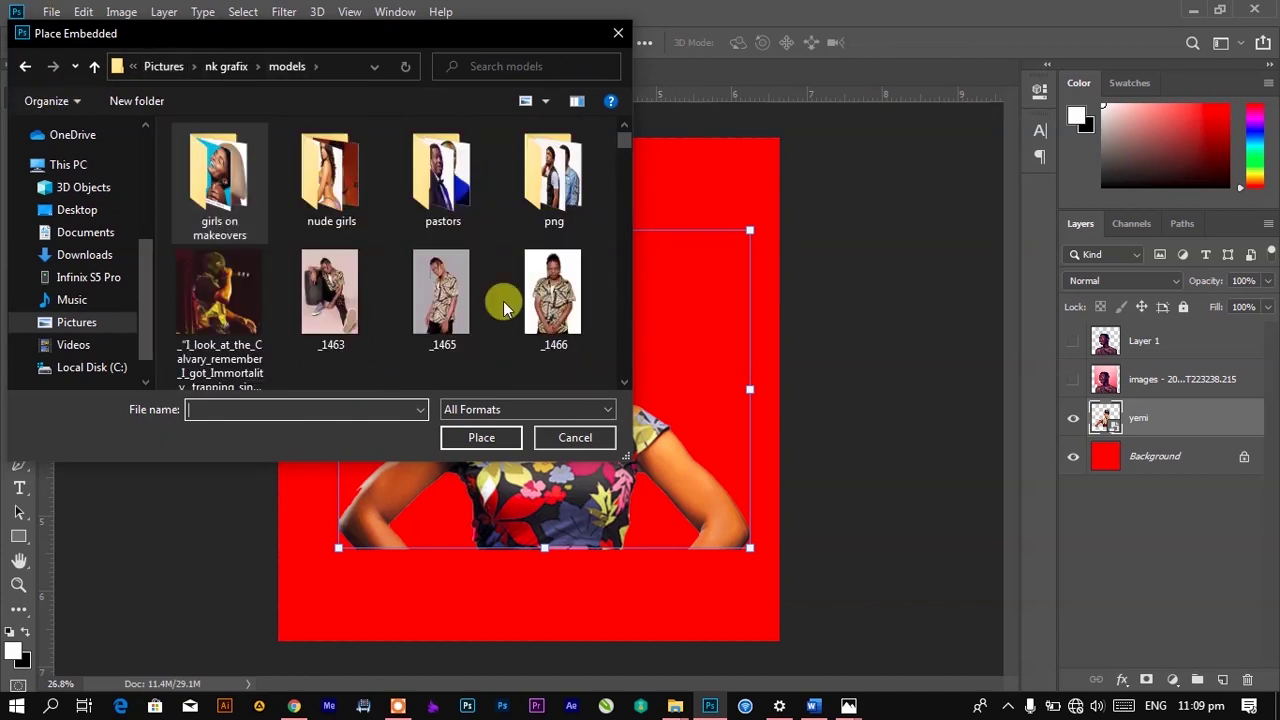
scroll(478, 298, down, 5)
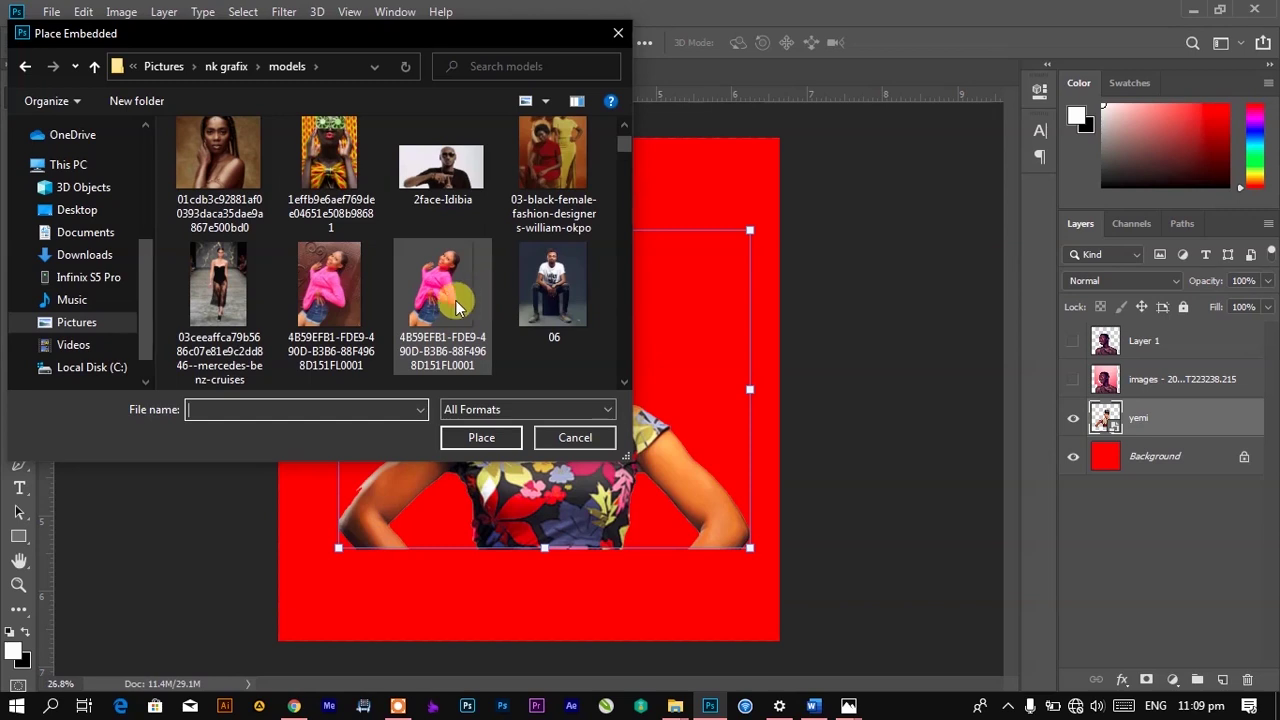
scroll(397, 300, down, 3)
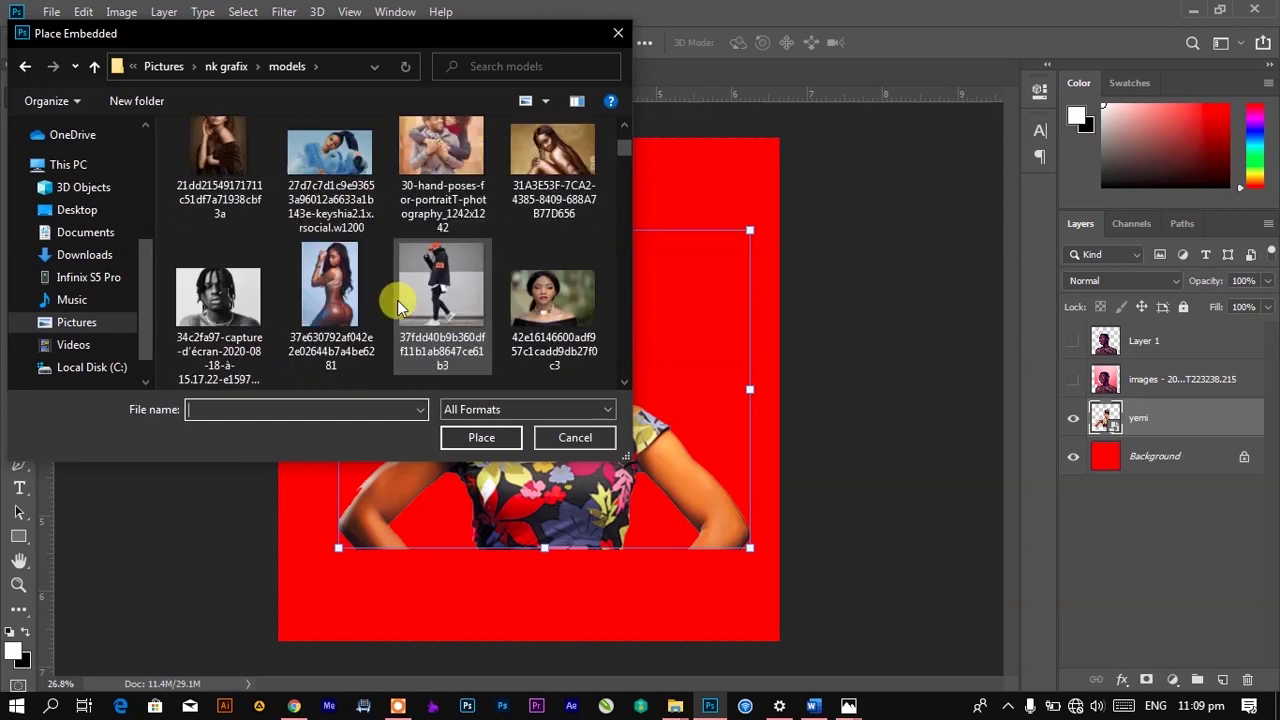
scroll(397, 300, down, 1)
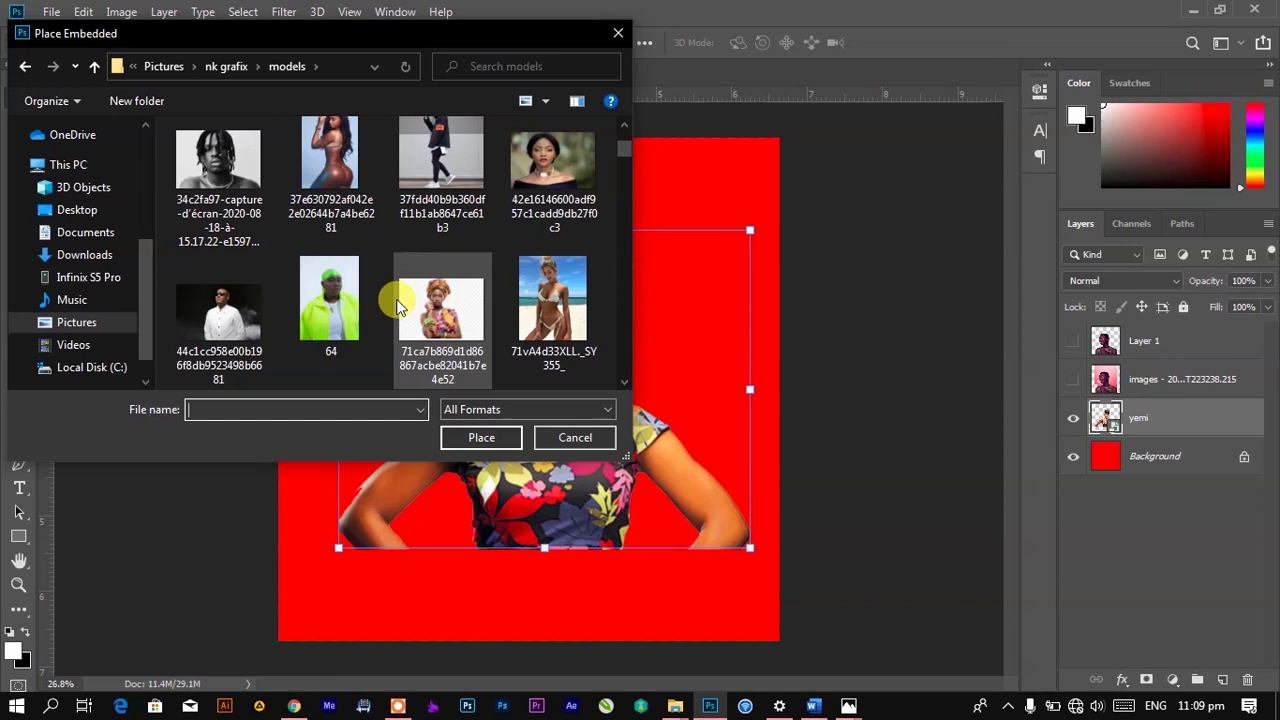
scroll(396, 299, down, 3)
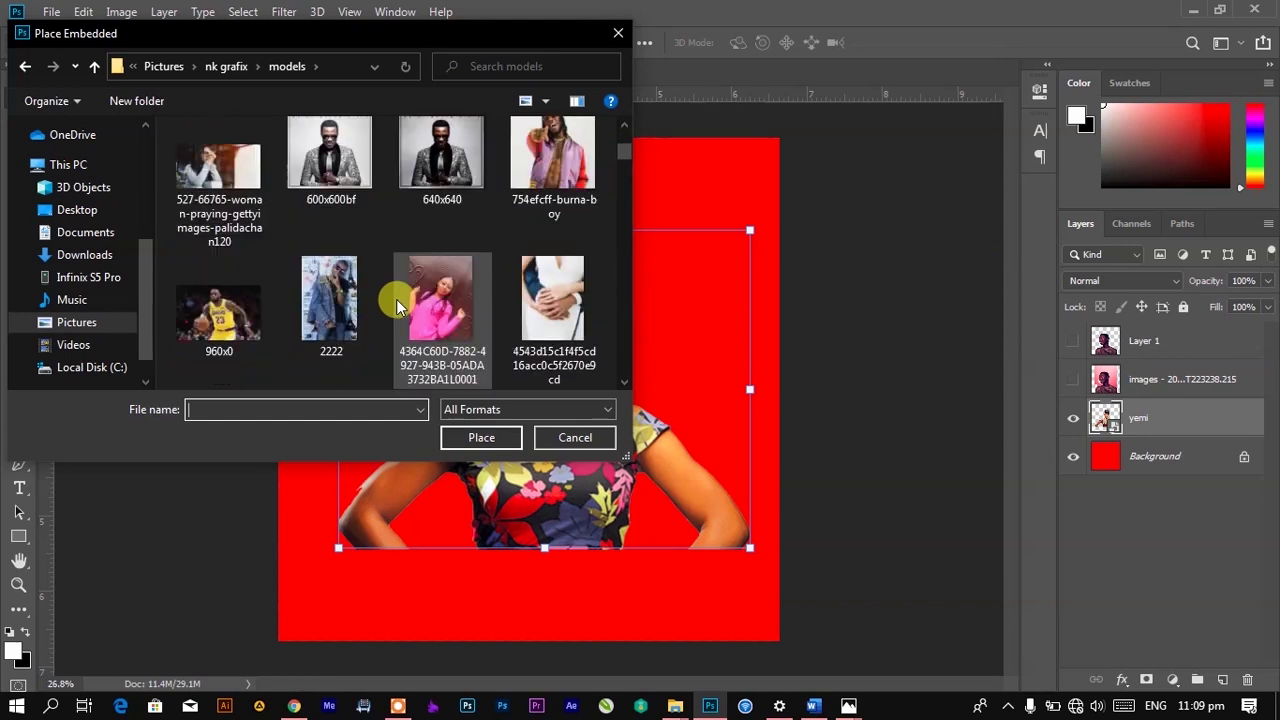
scroll(396, 299, down, 1)
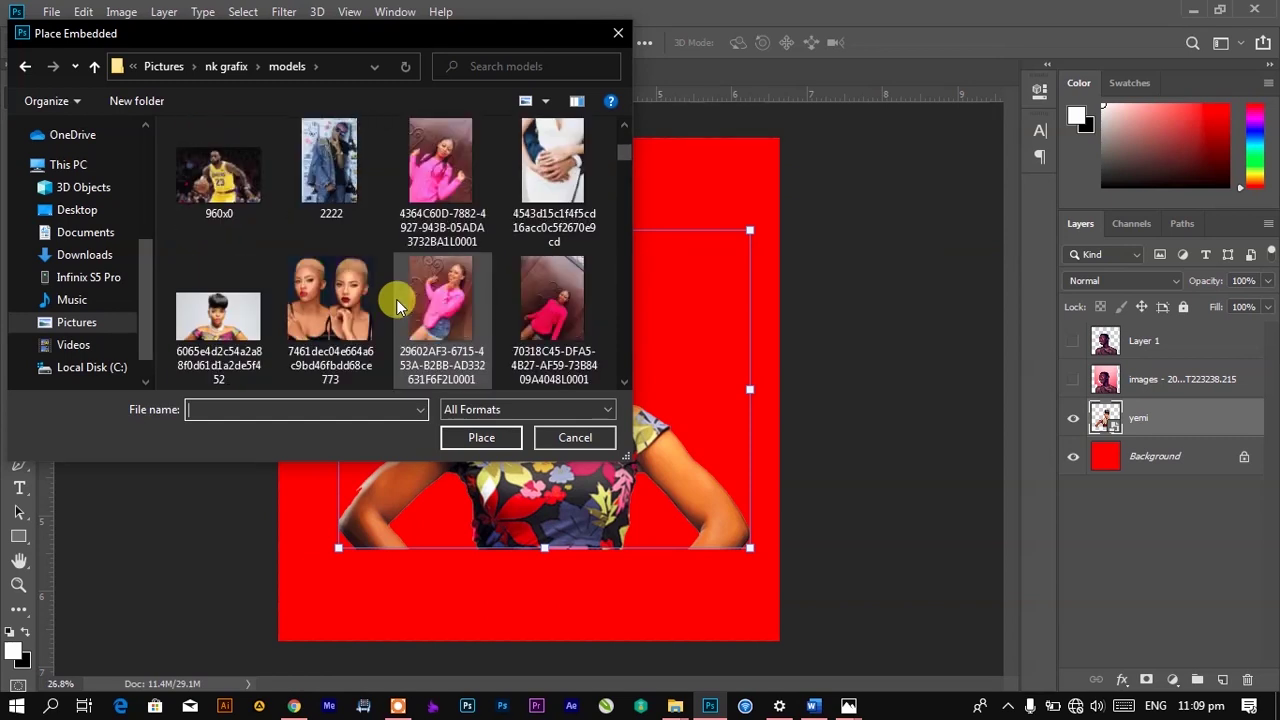
scroll(395, 299, down, 2)
scroll(395, 300, down, 1)
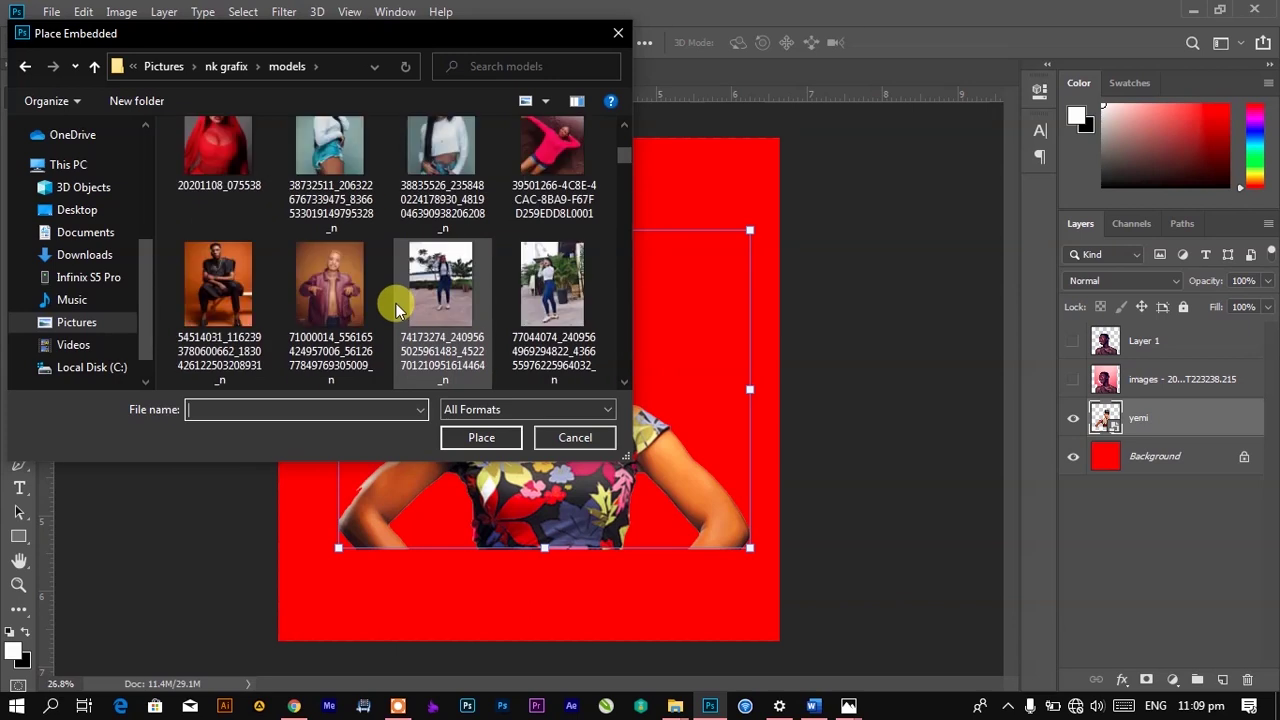
scroll(395, 303, down, 1)
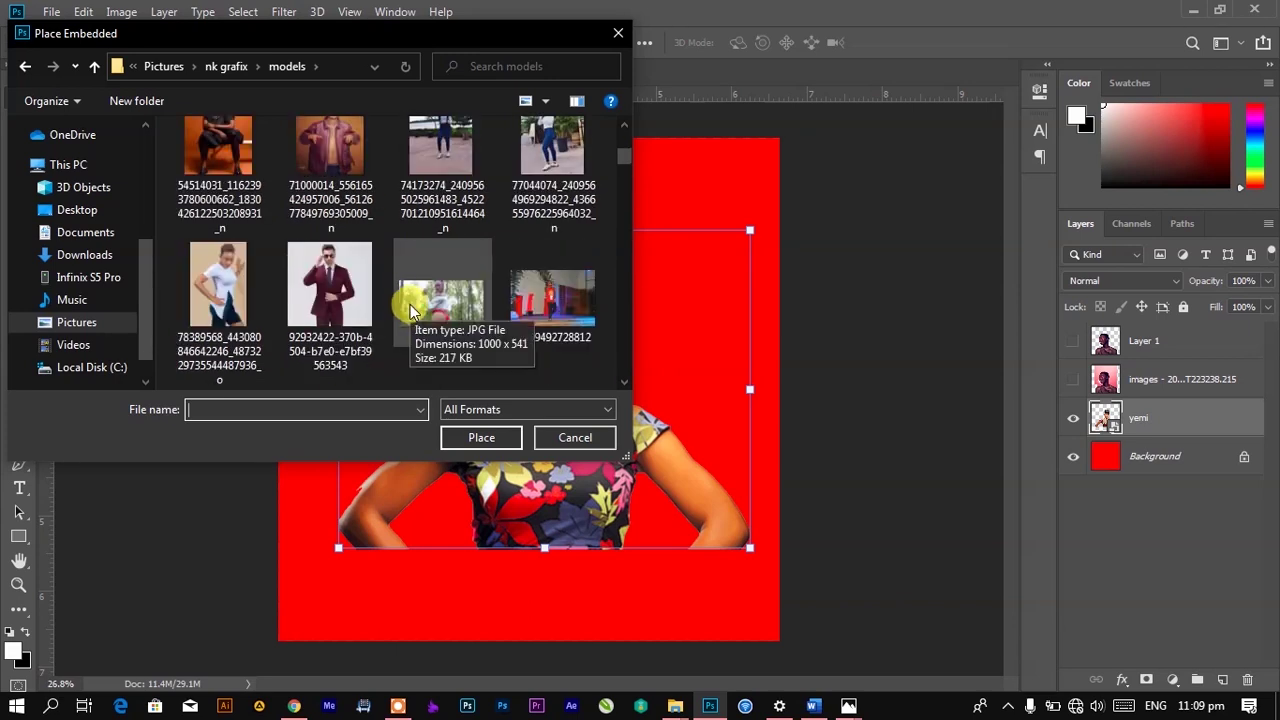
scroll(405, 303, down, 1)
scroll(411, 303, down, 2)
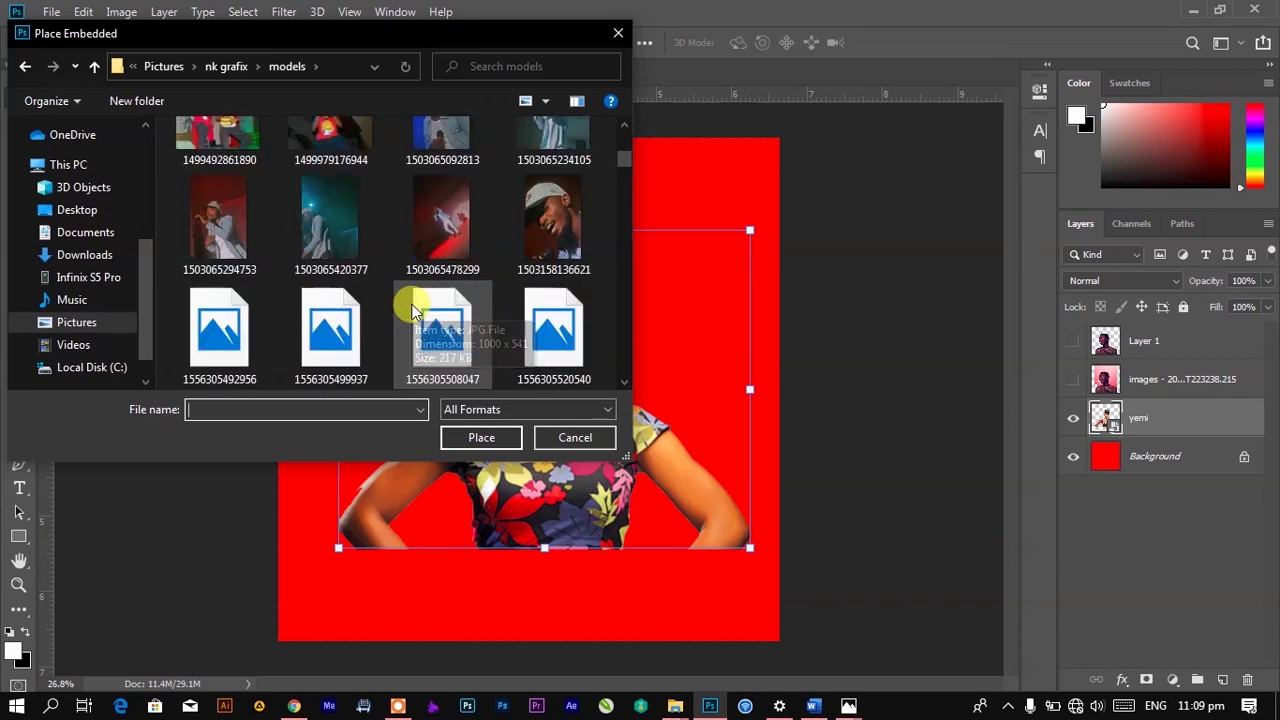
scroll(411, 307, down, 1)
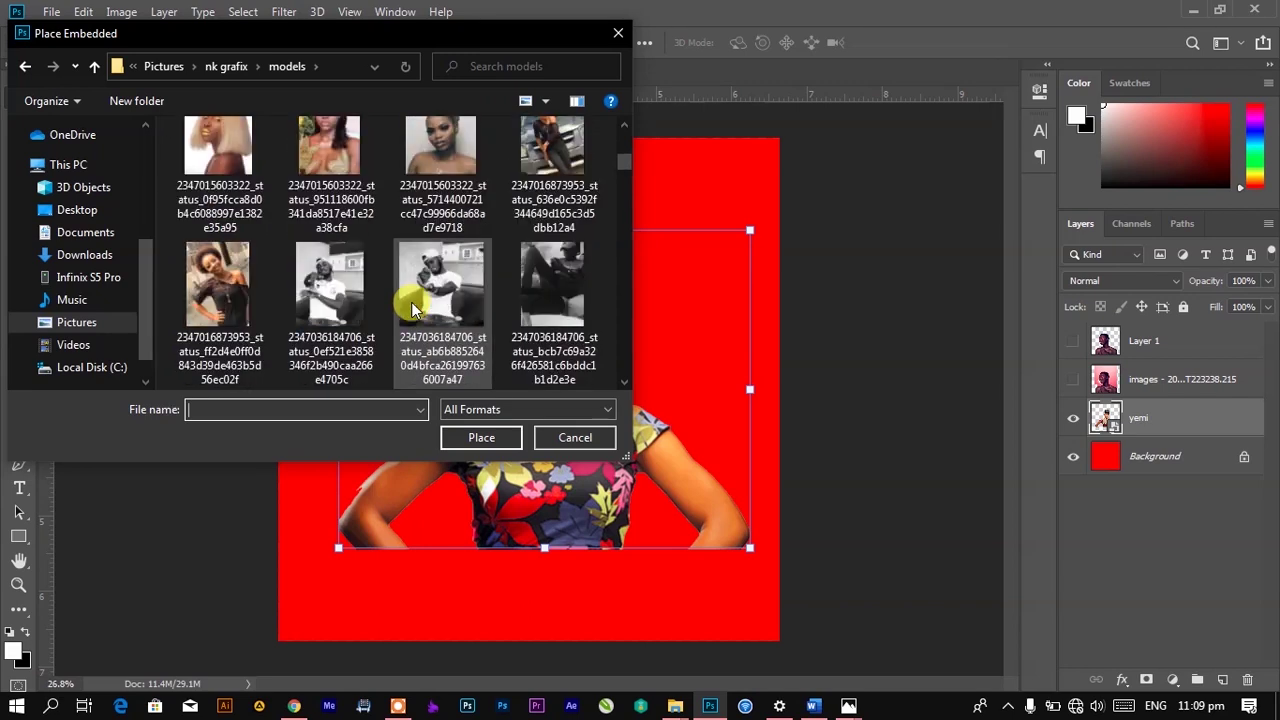
scroll(411, 303, down, 2)
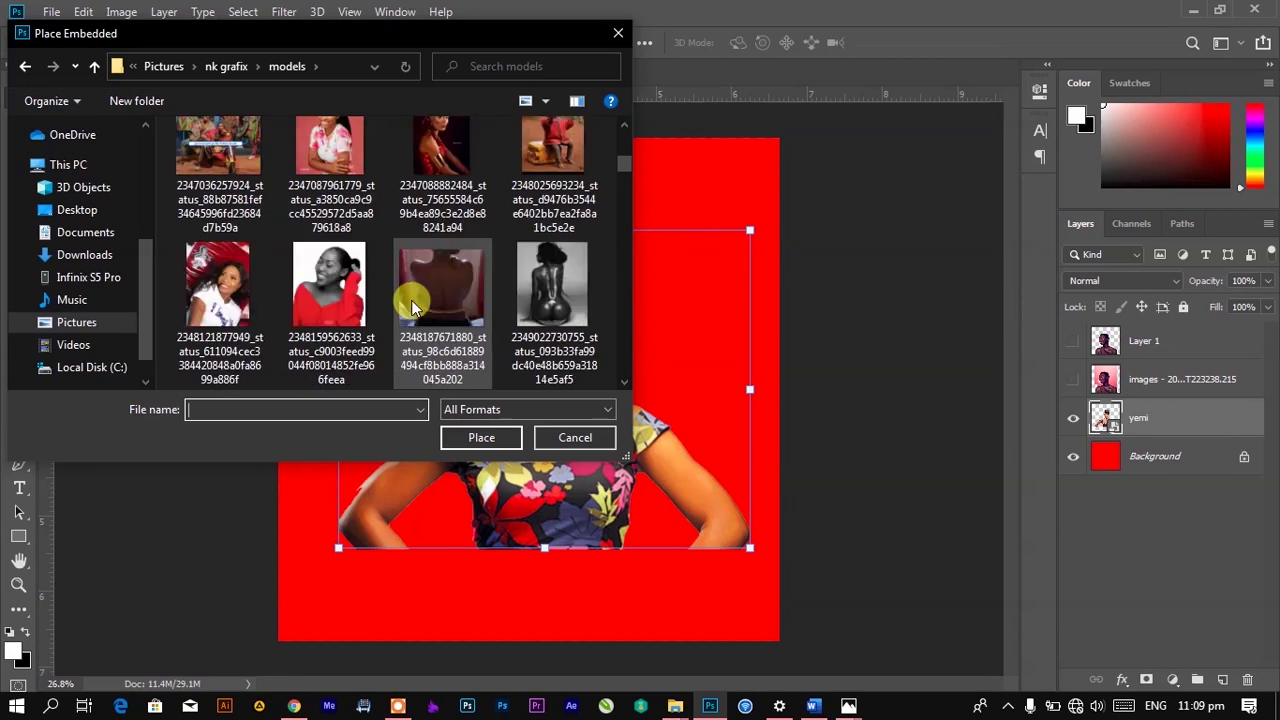
scroll(411, 302, down, 1)
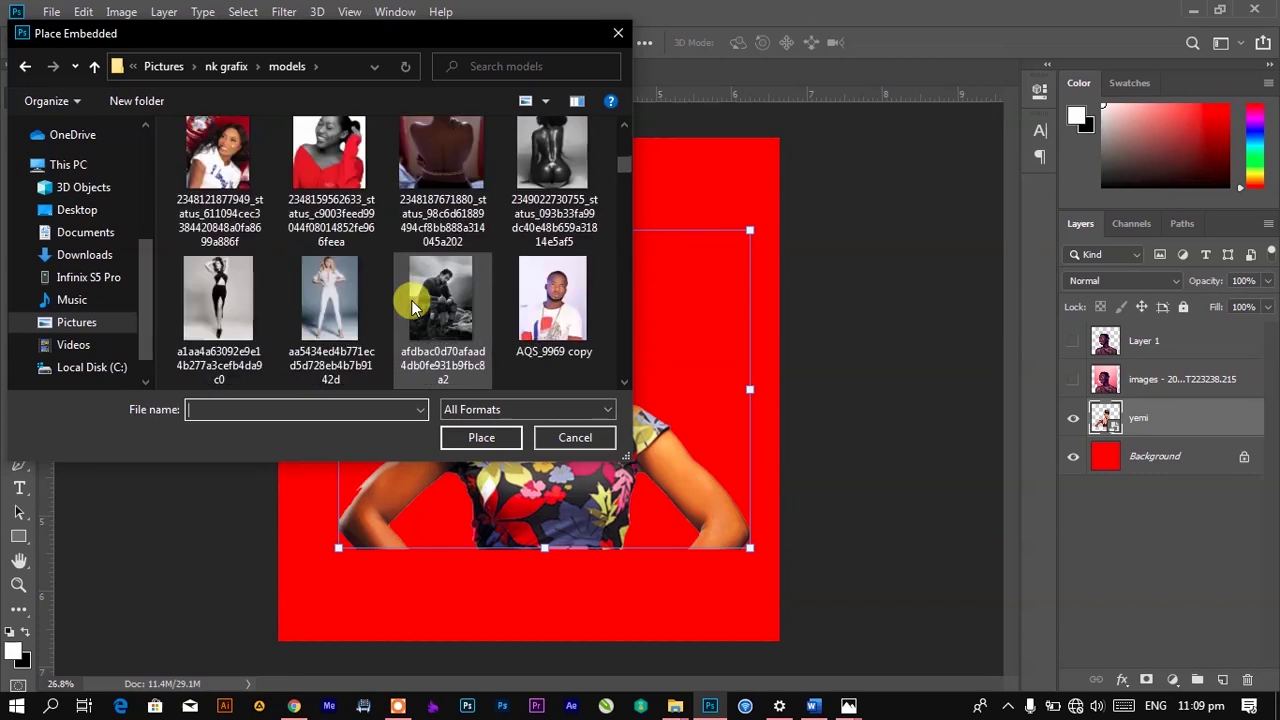
scroll(413, 306, down, 2)
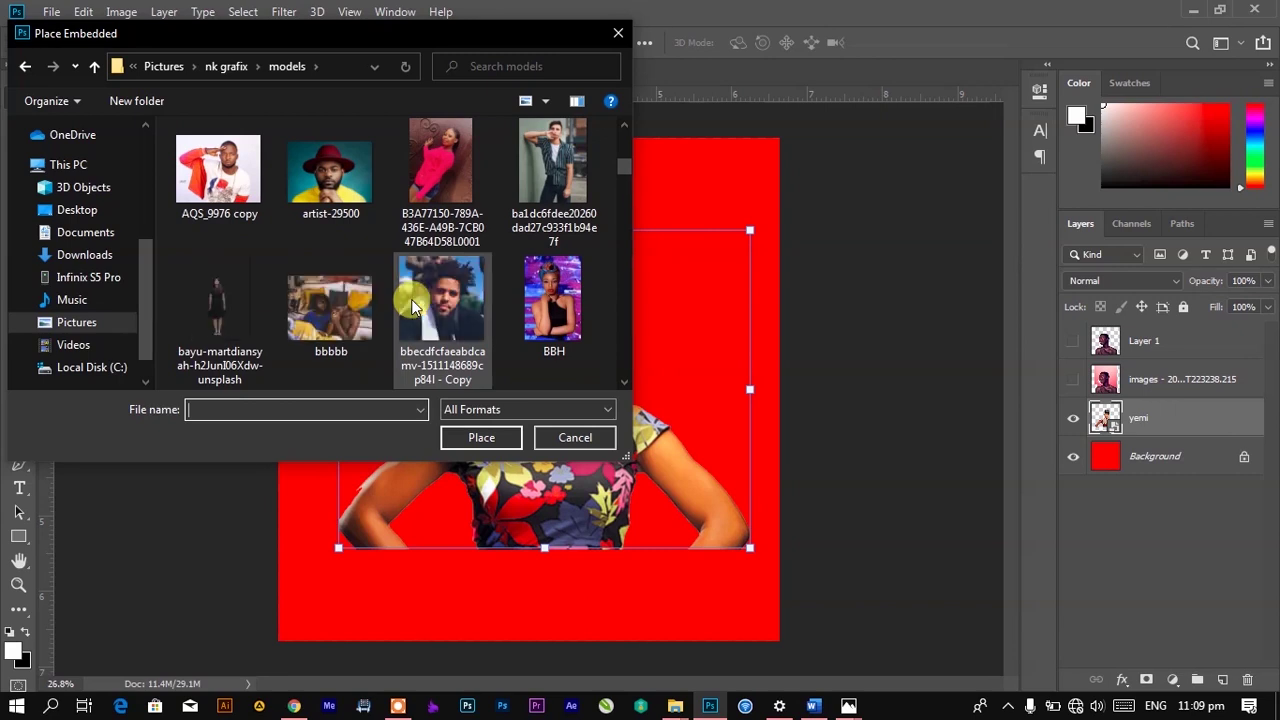
scroll(411, 299, down, 1)
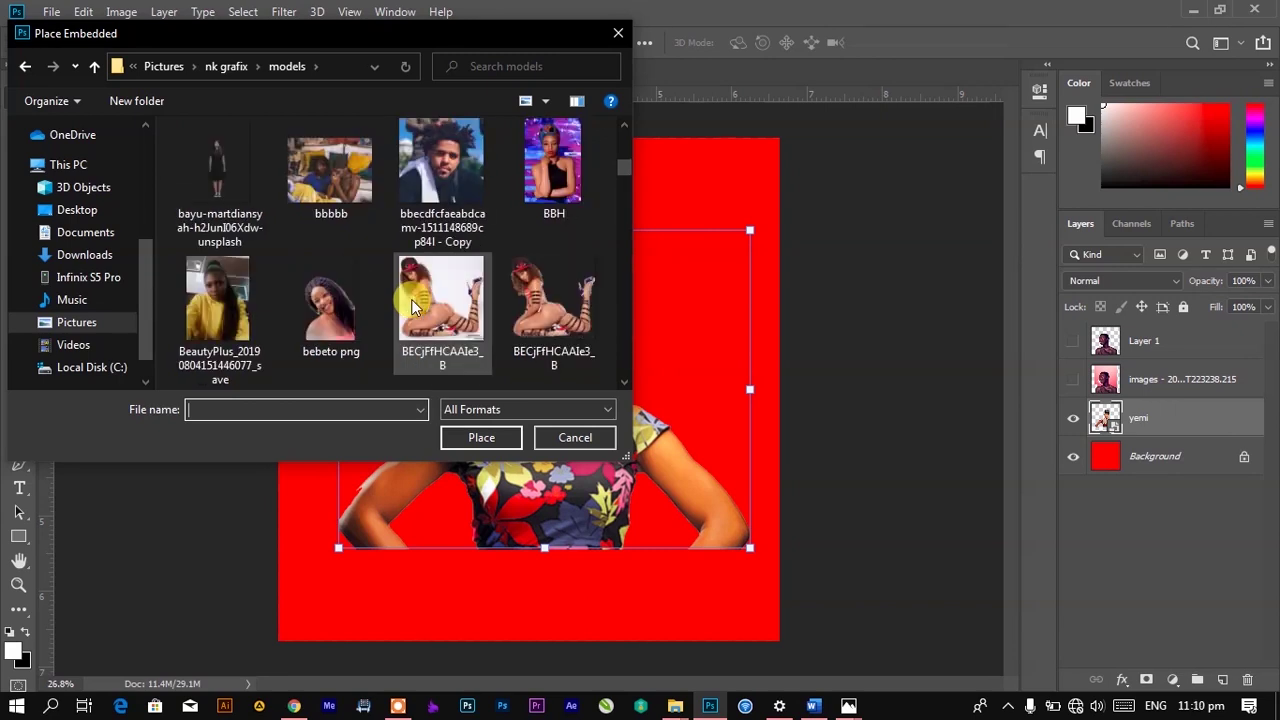
scroll(411, 299, down, 1)
scroll(411, 299, down, 1)
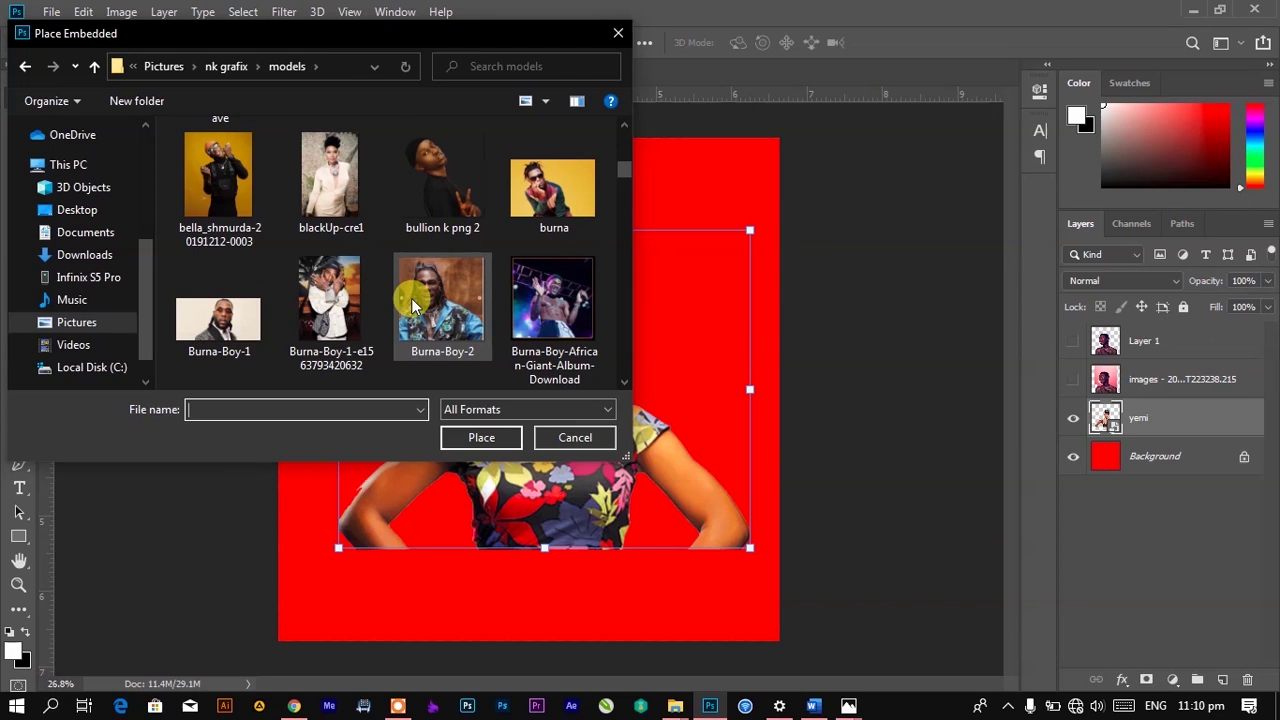
scroll(411, 298, down, 1)
scroll(411, 298, down, 1)
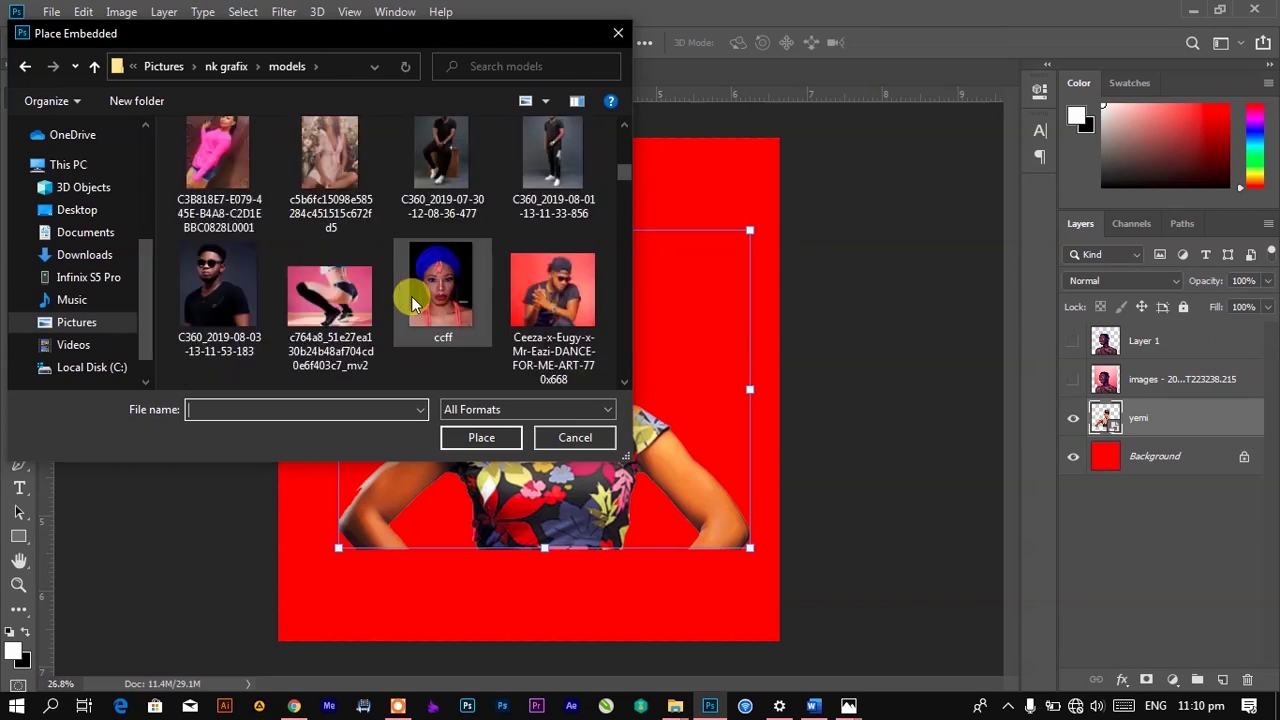
scroll(411, 296, down, 2)
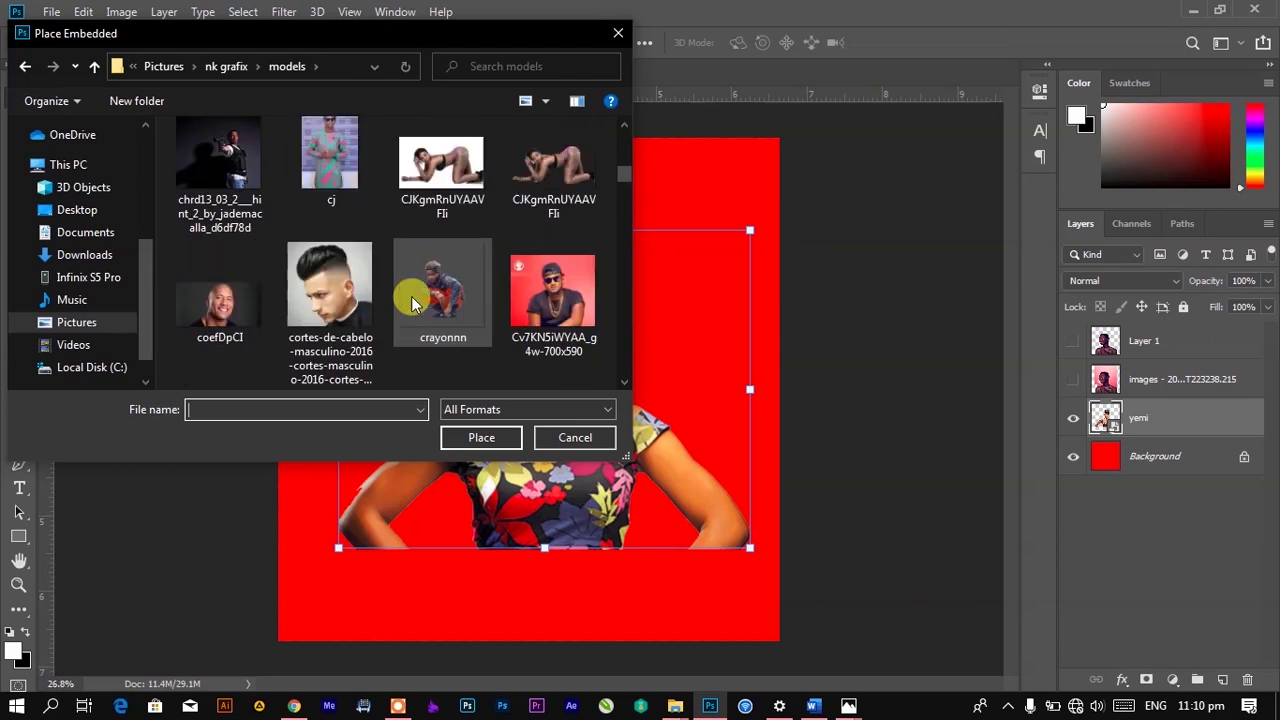
scroll(412, 298, down, 1)
scroll(412, 300, down, 2)
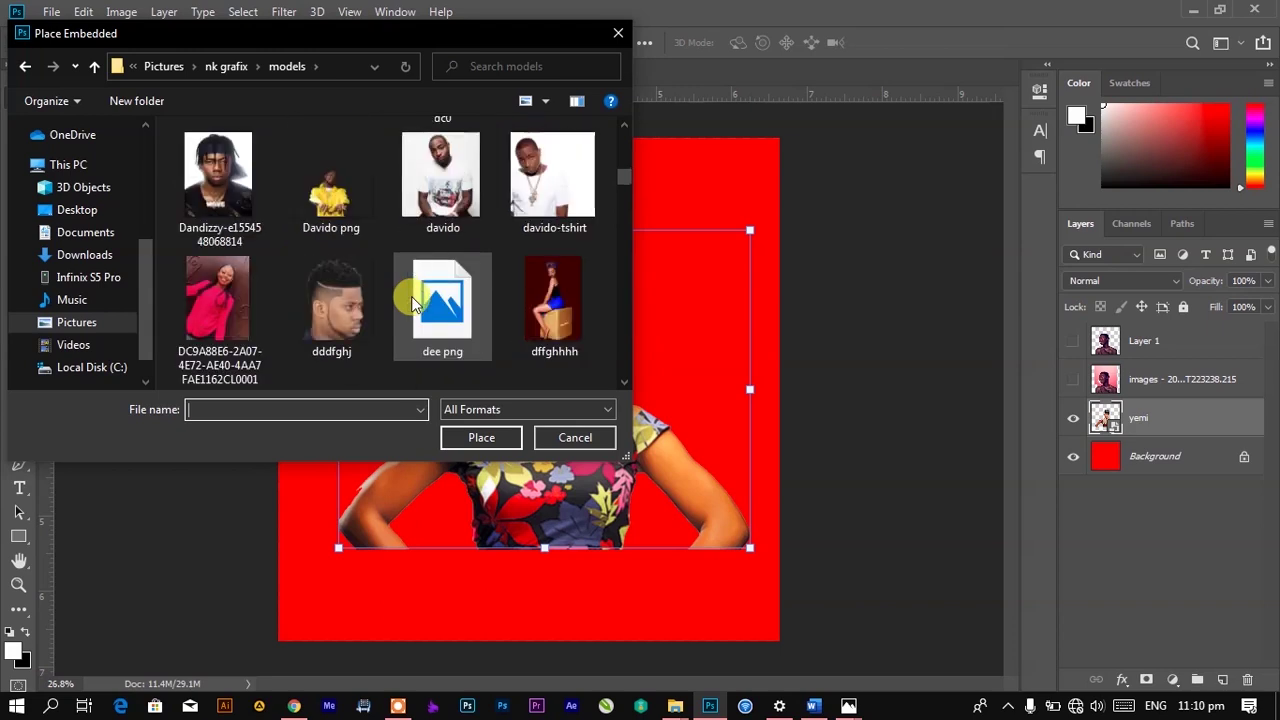
scroll(411, 297, up, 2)
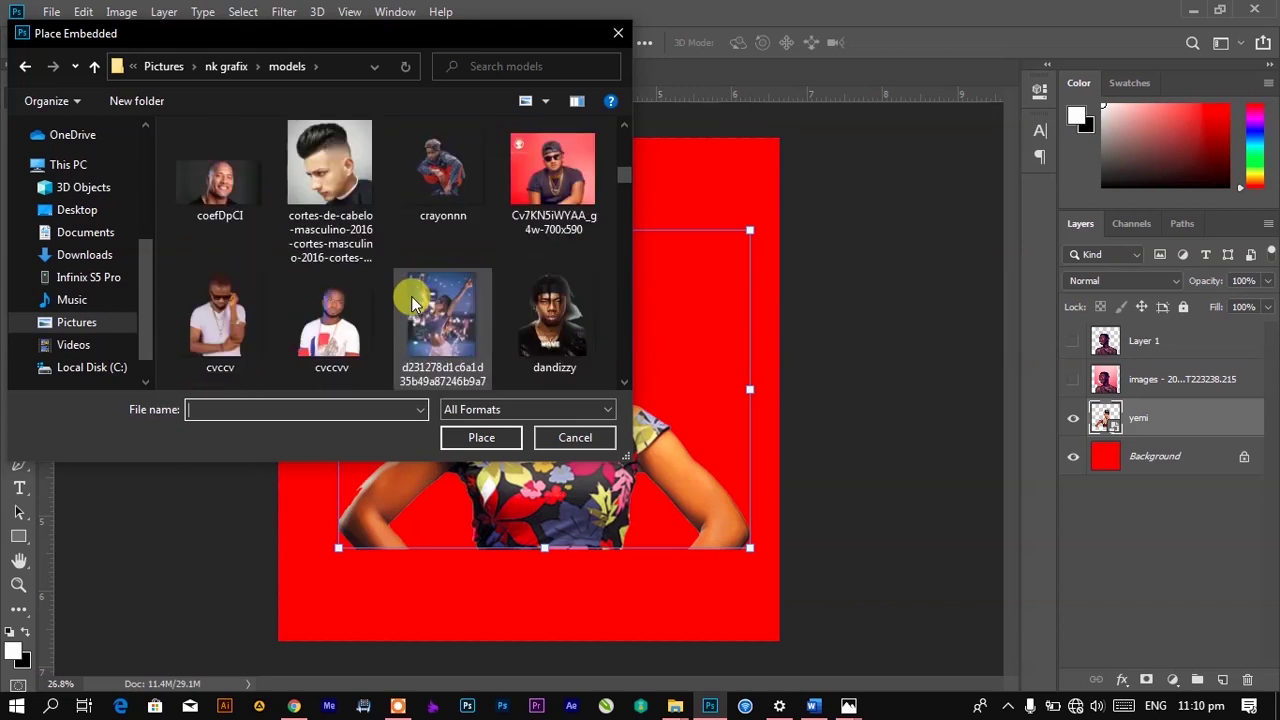
scroll(411, 297, up, 1)
scroll(411, 297, up, 1)
scroll(410, 297, down, 4)
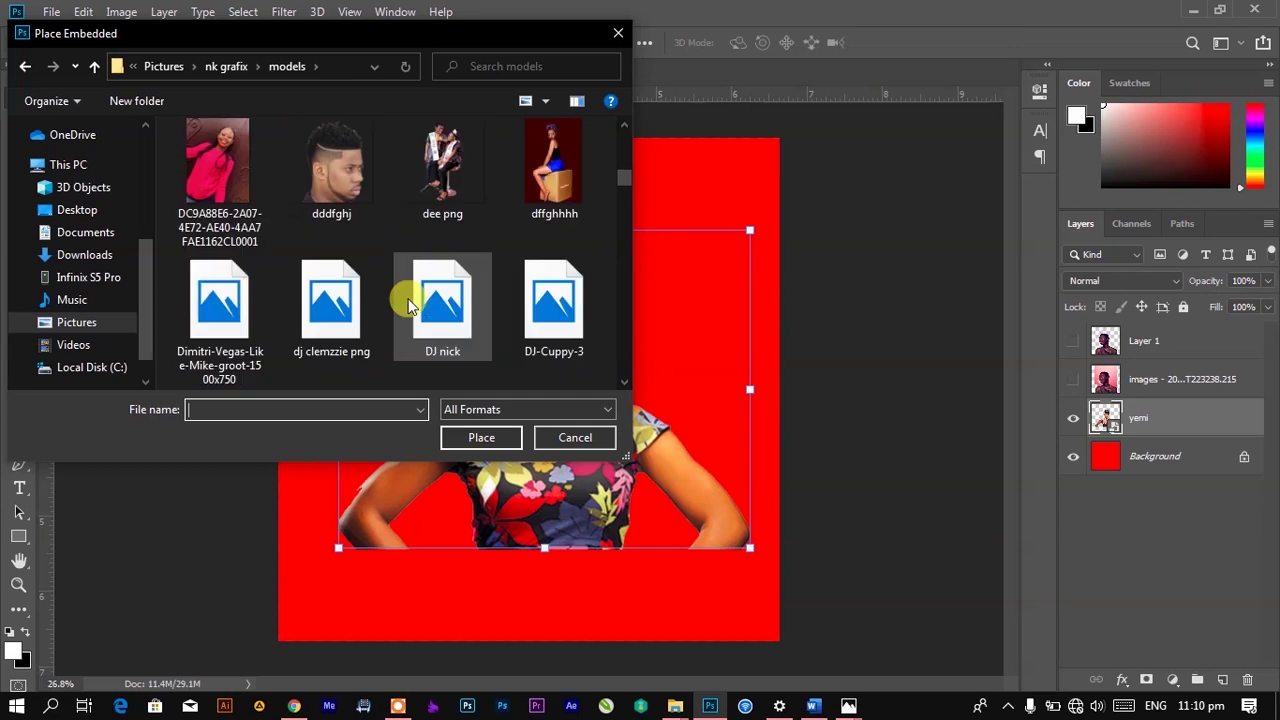
scroll(408, 298, down, 1)
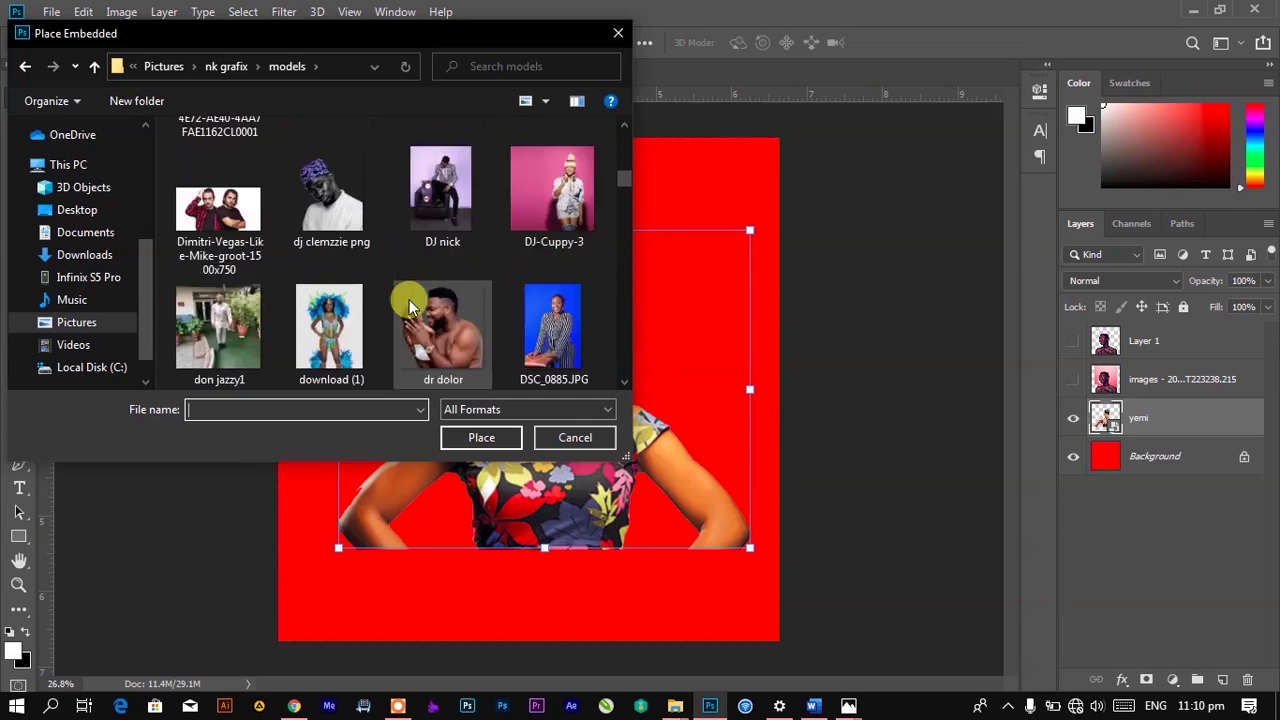
scroll(214, 333, down, 2)
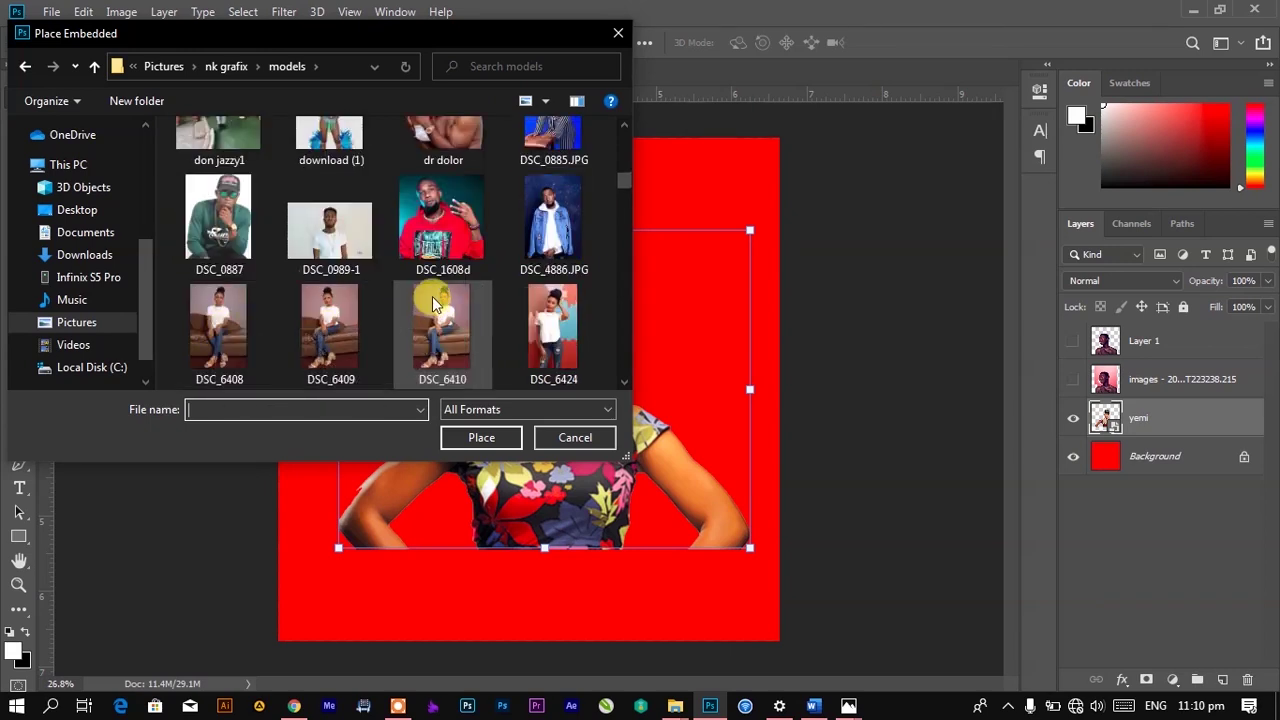
scroll(432, 296, down, 1)
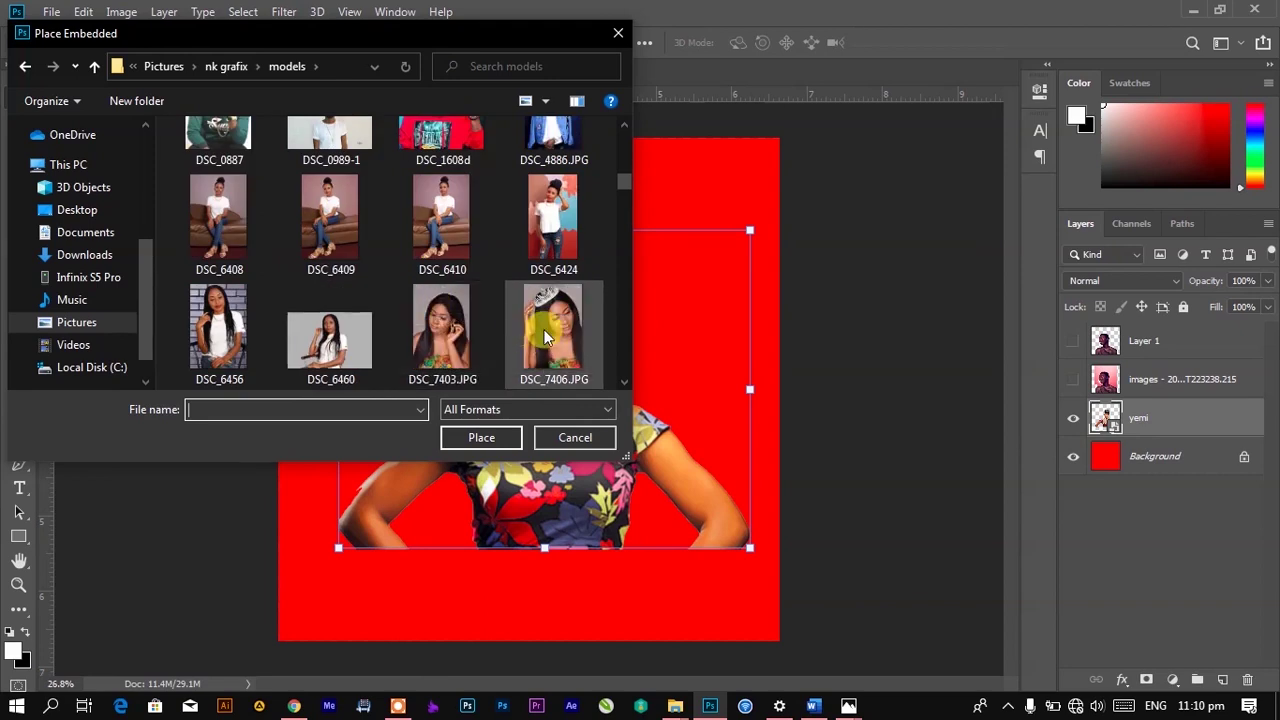
scroll(544, 329, down, 2)
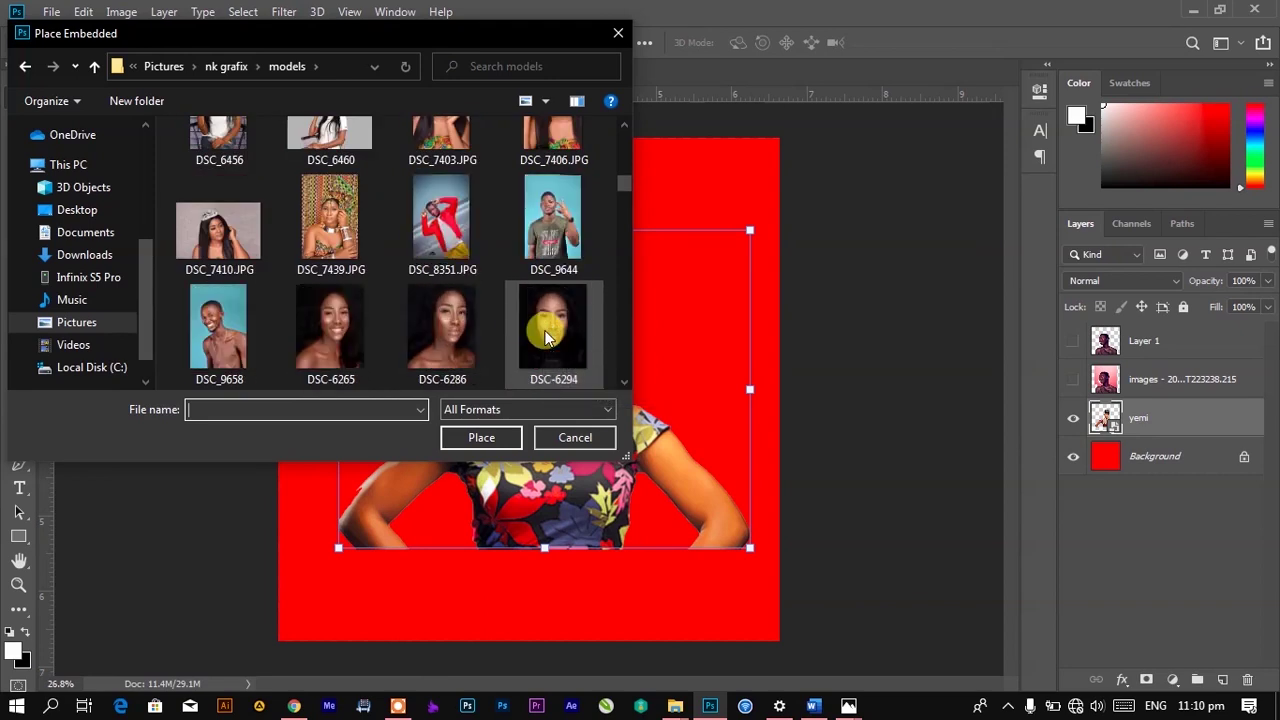
click(593, 439)
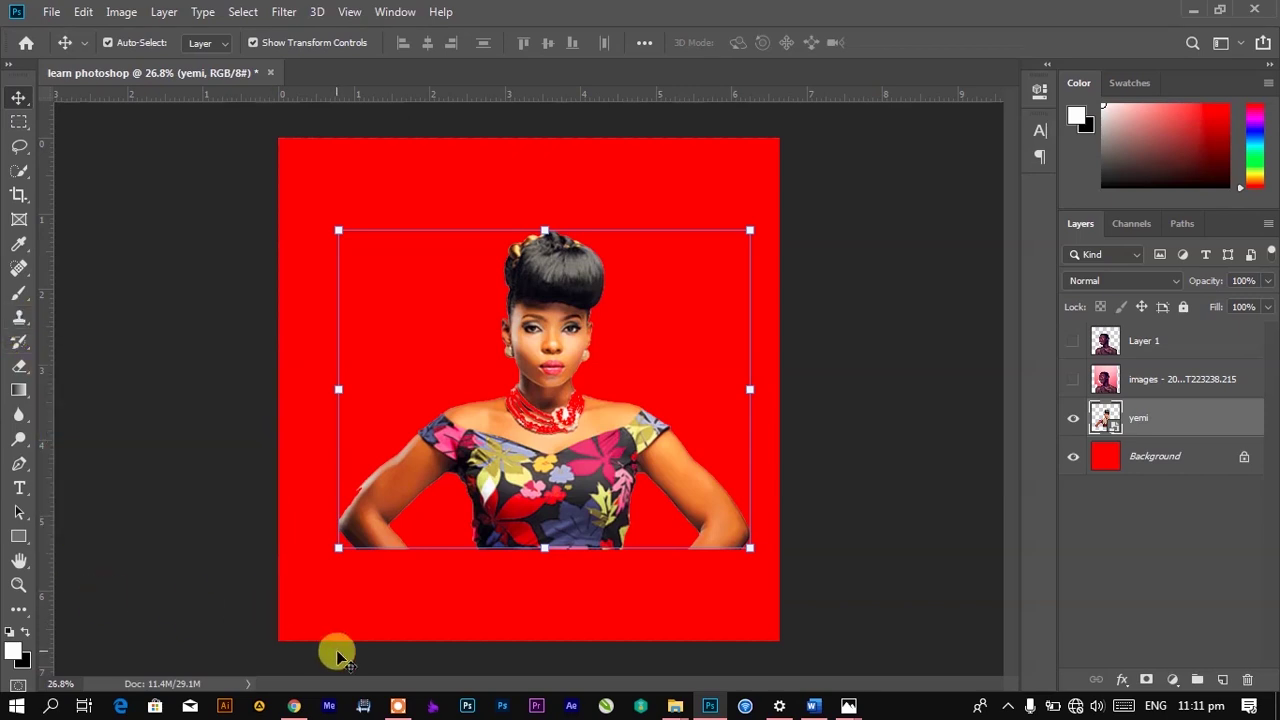
click(397, 705)
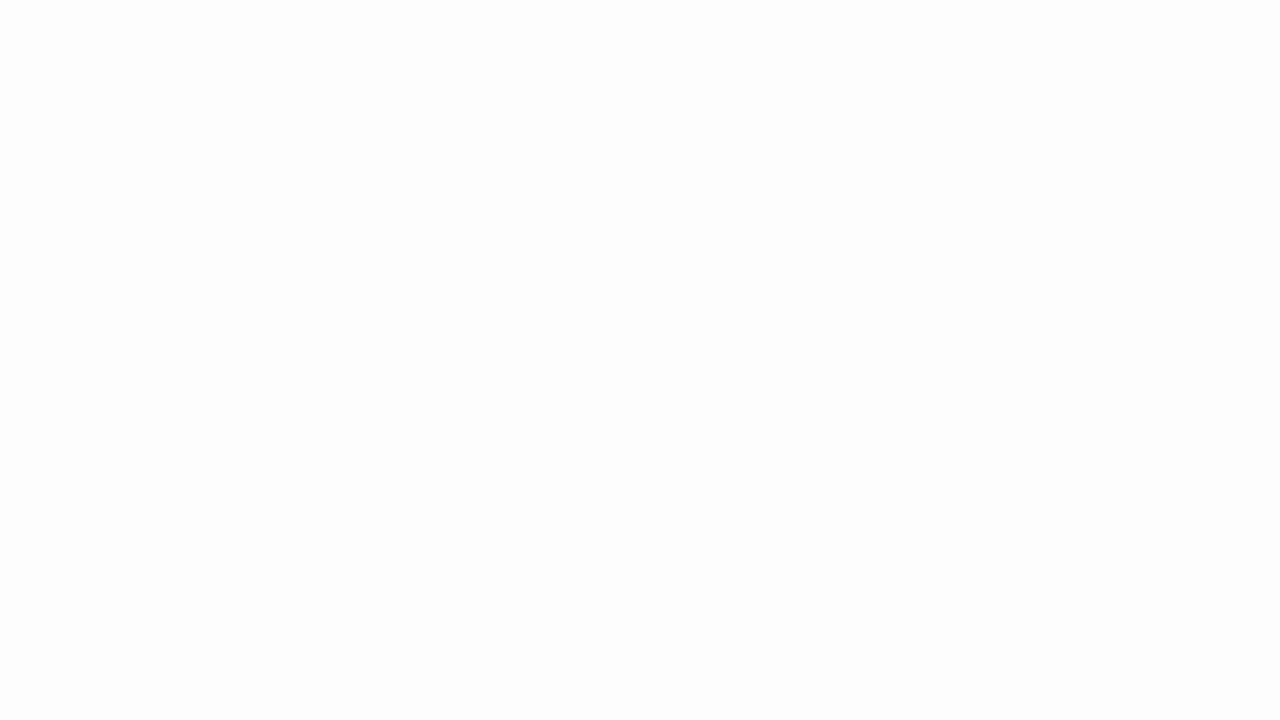